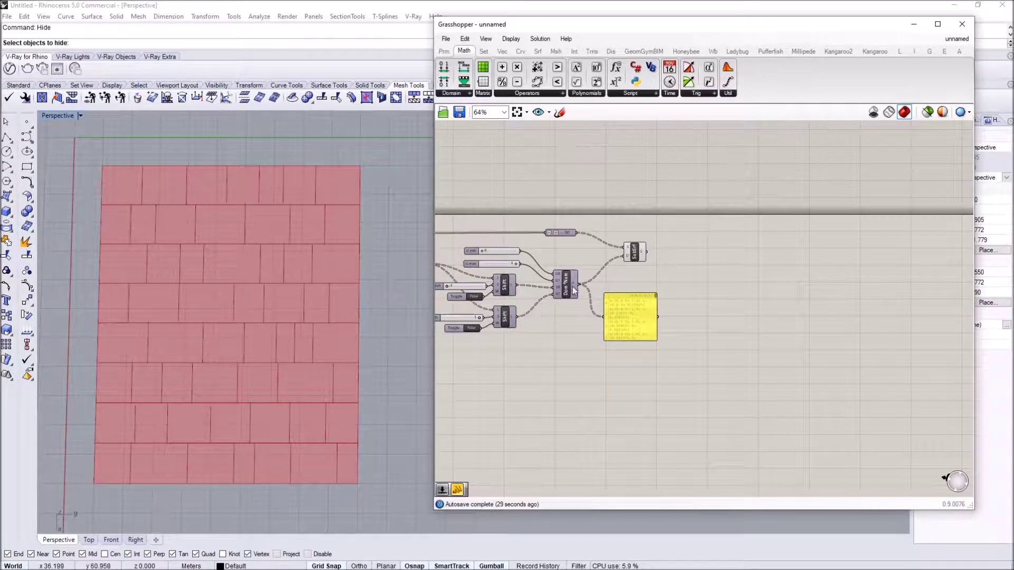
# Add a Surface parameter beside the SubSrf component and connect the SubSrf output to it
pyautogui.scroll(2, 576, 290)
pyautogui.click(610, 253)
pyautogui.moveTo(610, 254); pyautogui.dragTo(610, 251)
pyautogui.moveTo(647, 253); pyautogui.dragTo(616, 256, button='right')
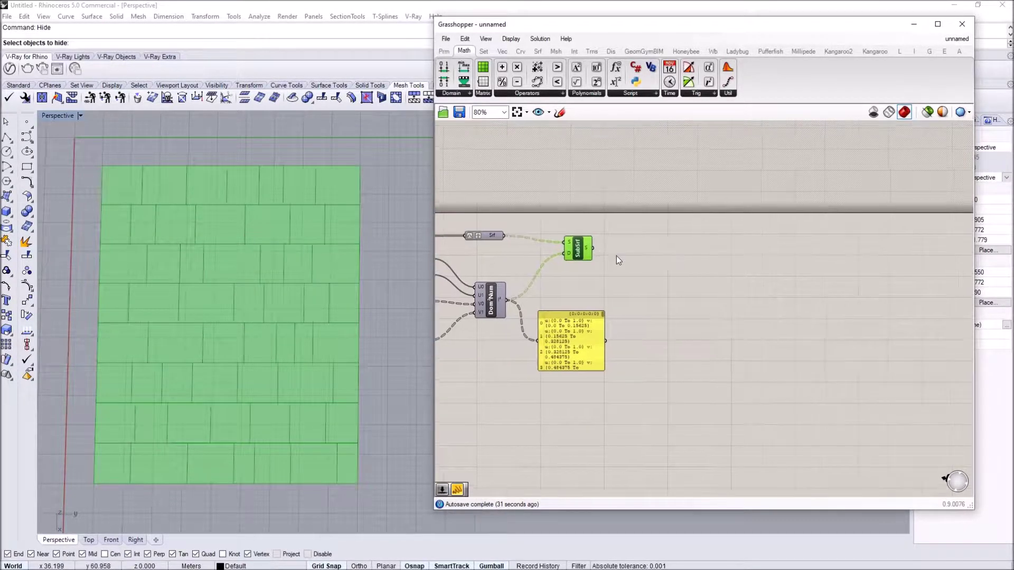
pyautogui.doubleClick(638, 252)
pyautogui.write('srf')
pyautogui.click(616, 228)
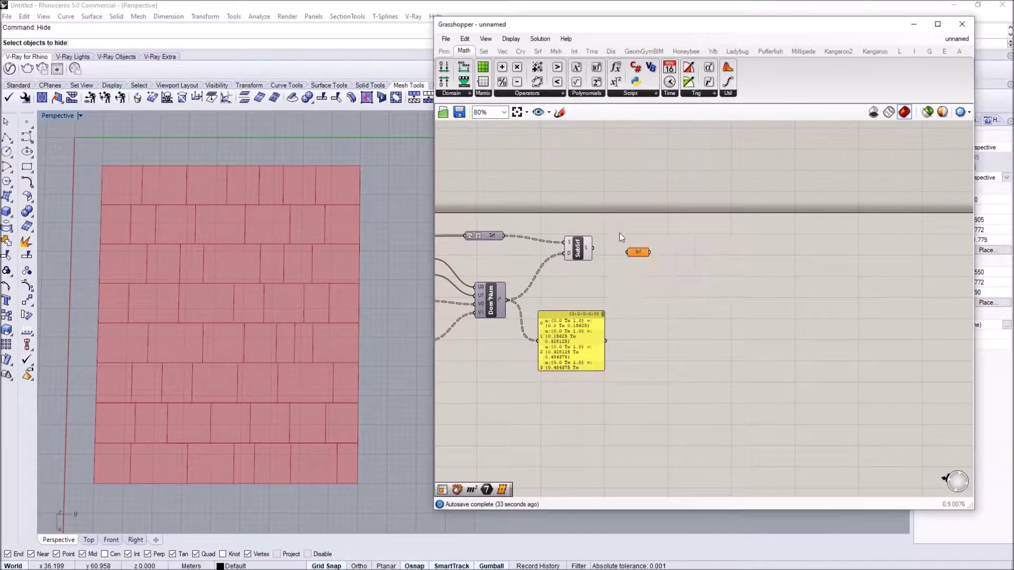
pyautogui.scroll(2, 617, 233)
pyautogui.moveTo(583, 253); pyautogui.dragTo(636, 259)
# Flatten the data in the new Surface parameter
pyautogui.scroll(2, 647, 260)
pyautogui.rightClick(641, 262)
pyautogui.rightClick(658, 259)
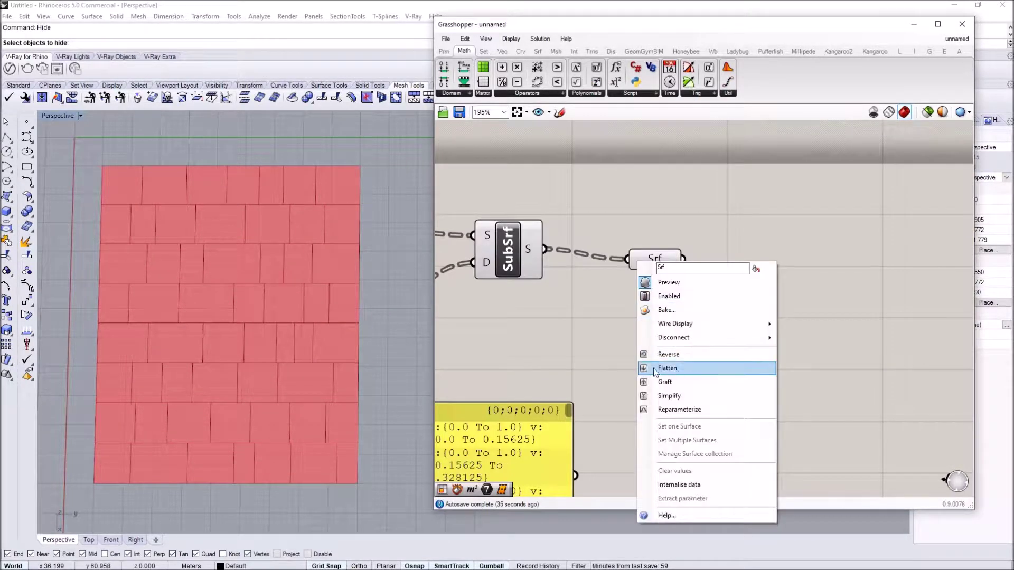
pyautogui.click(679, 367)
pyautogui.click(677, 254)
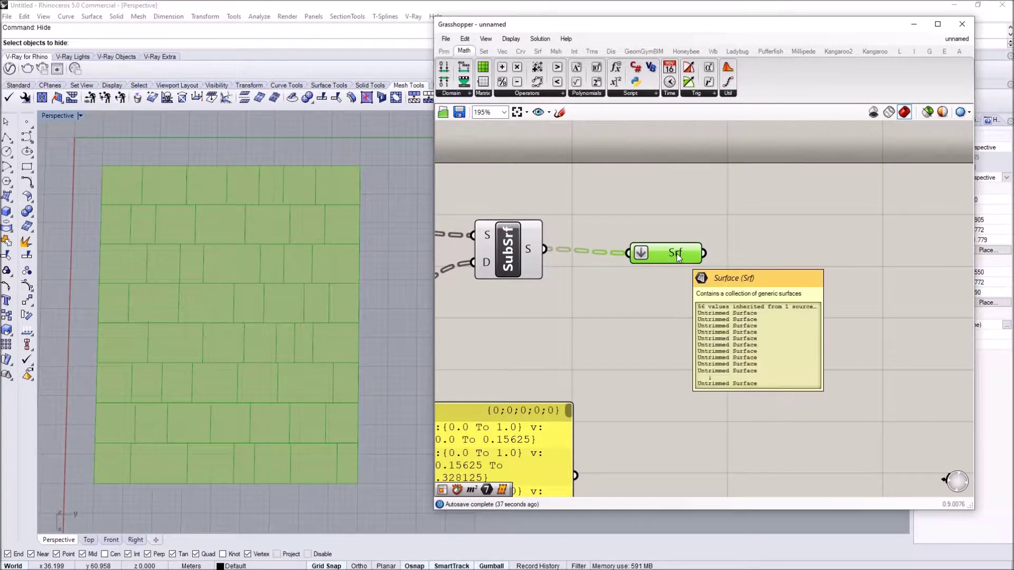
# Add an Area component and feed the flattened Surface parameter into its geometry input
pyautogui.moveTo(678, 257); pyautogui.dragTo(607, 259, button='right')
pyautogui.click(701, 275)
pyautogui.doubleClick(702, 270)
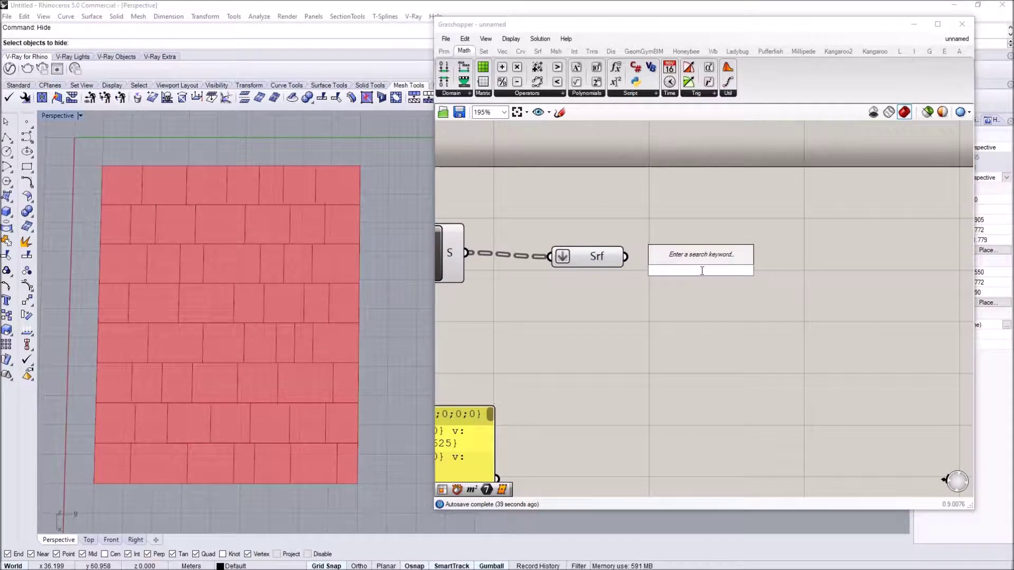
pyautogui.write('area')
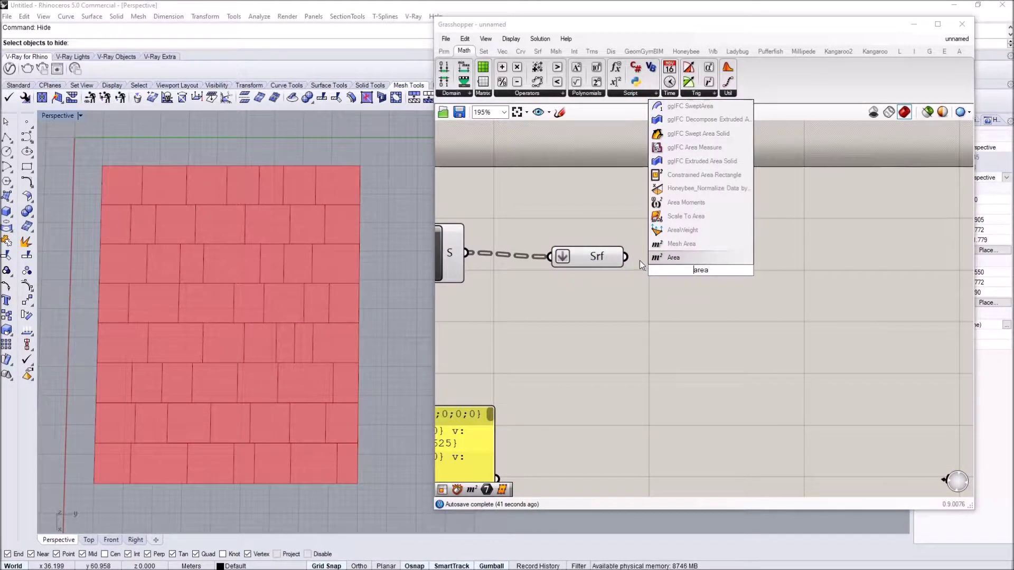
pyautogui.press('Return')
pyautogui.moveTo(626, 256); pyautogui.dragTo(667, 271)
pyautogui.click(706, 280)
# Add an Average component and connect the Area component's A output to its input
pyautogui.moveTo(706, 280); pyautogui.dragTo(627, 280, button='right')
pyautogui.doubleClick(741, 292)
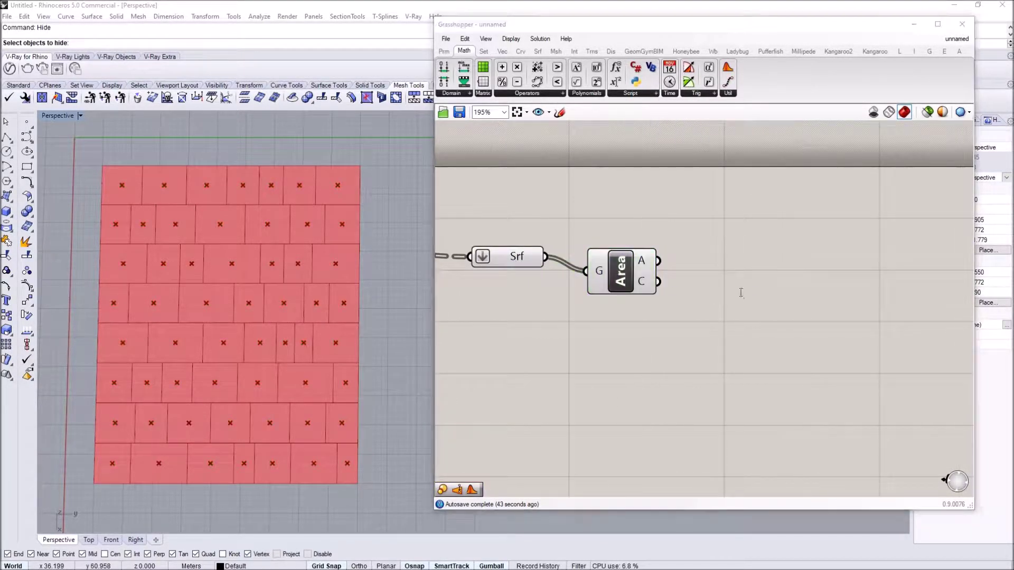
pyautogui.doubleClick(741, 293)
pyautogui.write('average')
pyautogui.press('Return')
pyautogui.moveTo(658, 260); pyautogui.dragTo(586, 294)
pyautogui.scroll(-2, 697, 293)
pyautogui.click(654, 282)
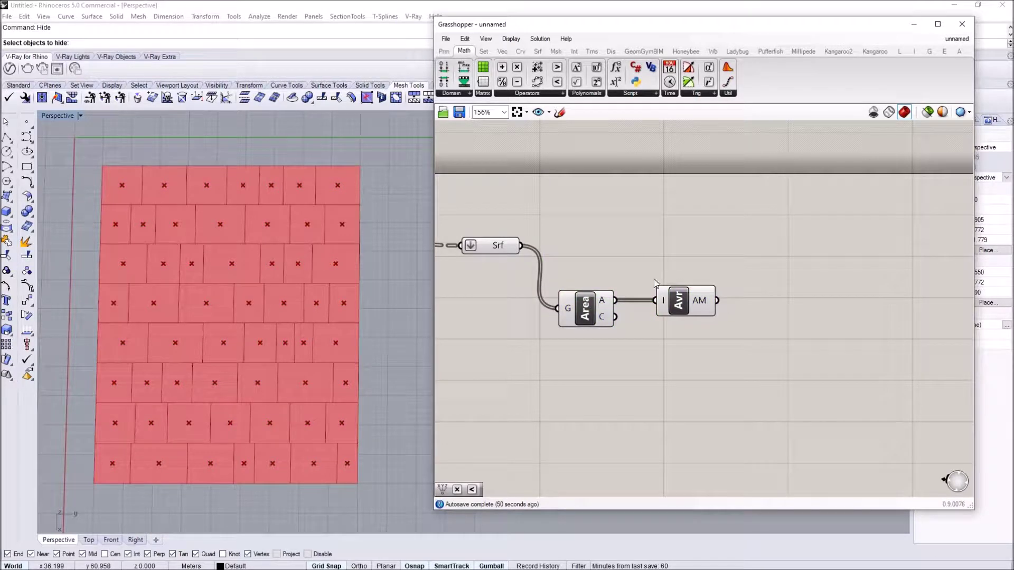
pyautogui.moveTo(550, 288); pyautogui.dragTo(532, 285, button='right')
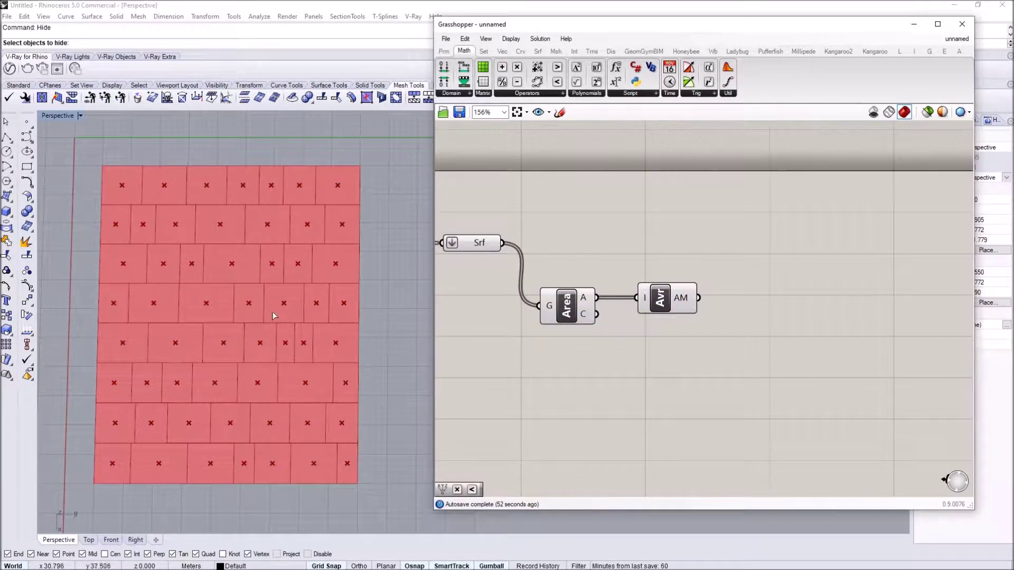
# Add a Smaller Than component comparing the panel areas (A) with the average area (B)
pyautogui.doubleClick(817, 277)
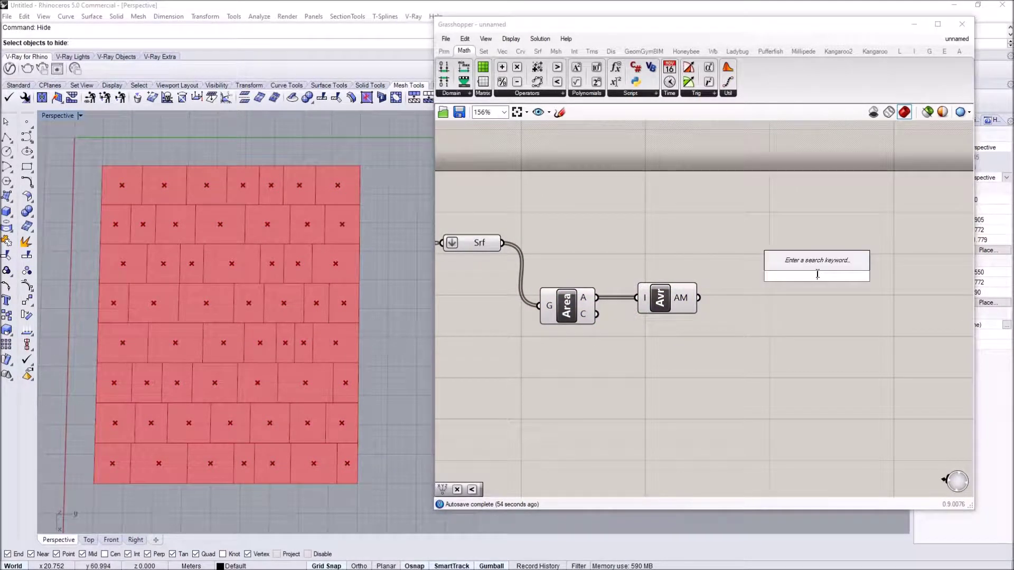
pyautogui.write('smaller')
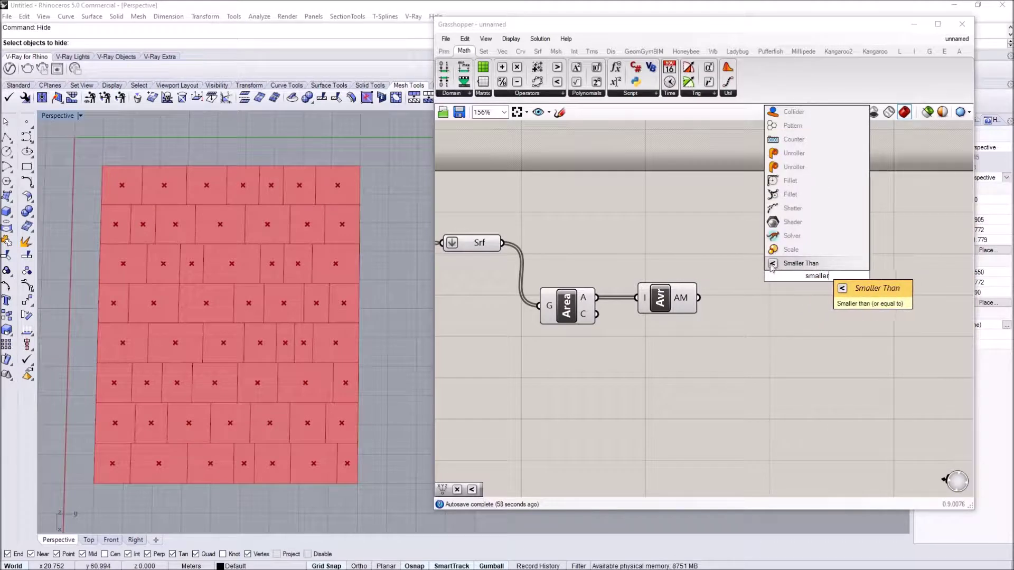
pyautogui.click(816, 264)
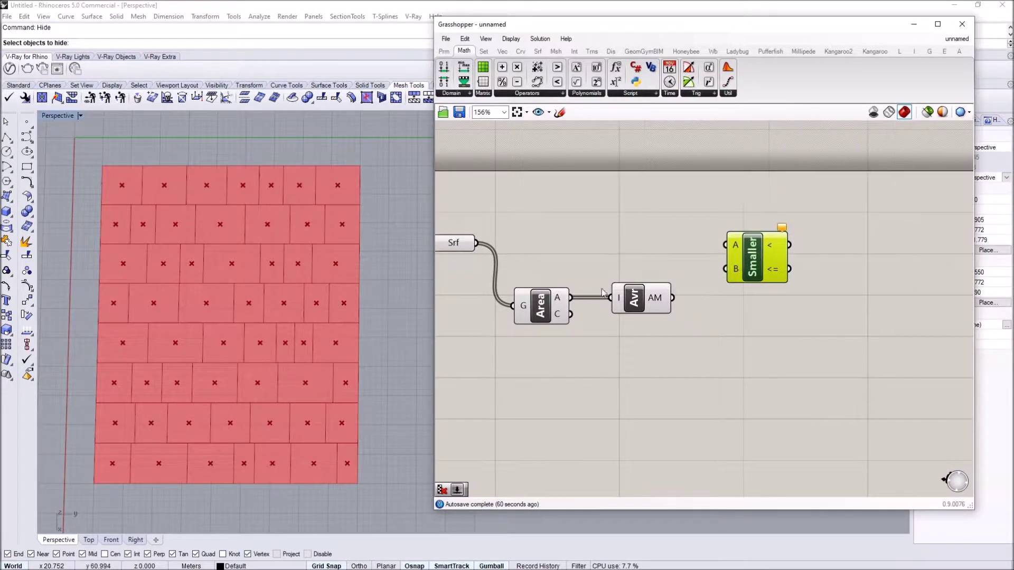
pyautogui.moveTo(672, 297); pyautogui.dragTo(725, 268)
pyautogui.moveTo(570, 297); pyautogui.dragTo(725, 244)
pyautogui.moveTo(660, 297); pyautogui.dragTo(663, 305)
pyautogui.moveTo(737, 278); pyautogui.dragTo(717, 281, button='right')
pyautogui.moveTo(719, 282); pyautogui.dragTo(696, 290)
pyautogui.click(812, 278)
pyautogui.moveTo(732, 286)
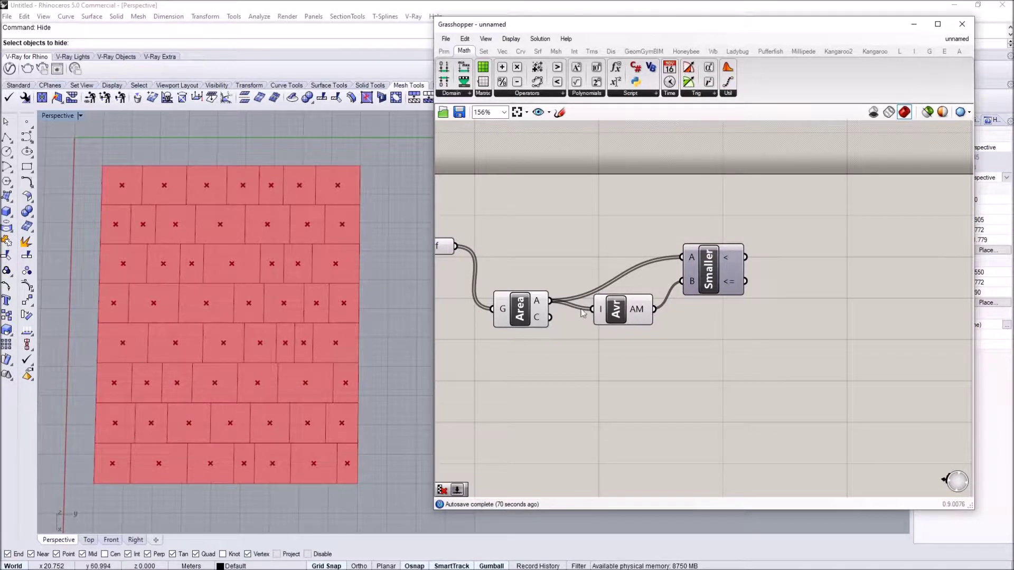
# Add a Cull Pattern component with the flattened surfaces as its list and the Smaller Than <= output as its pattern
pyautogui.doubleClick(791, 281)
pyautogui.write('cull')
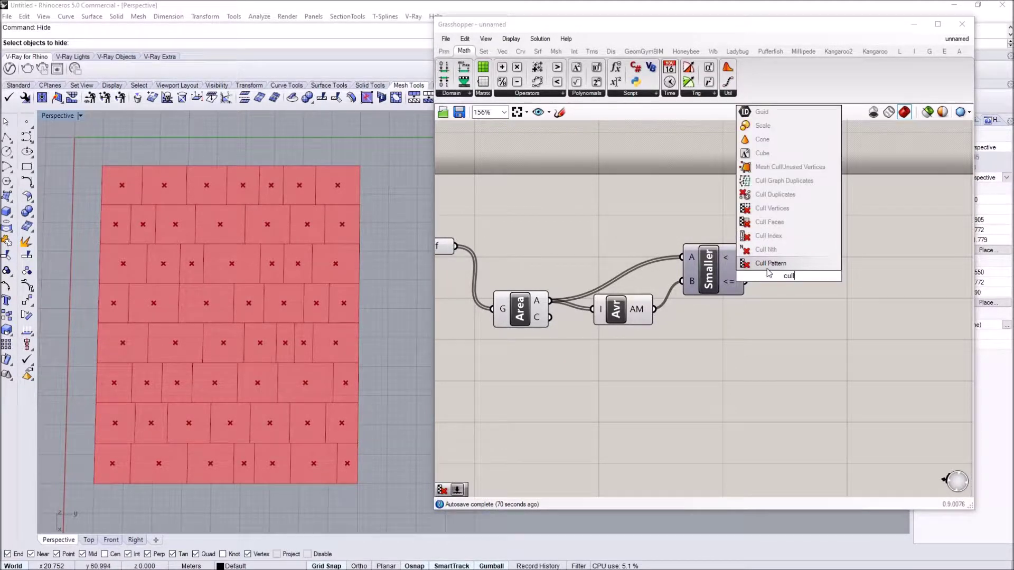
pyautogui.click(798, 262)
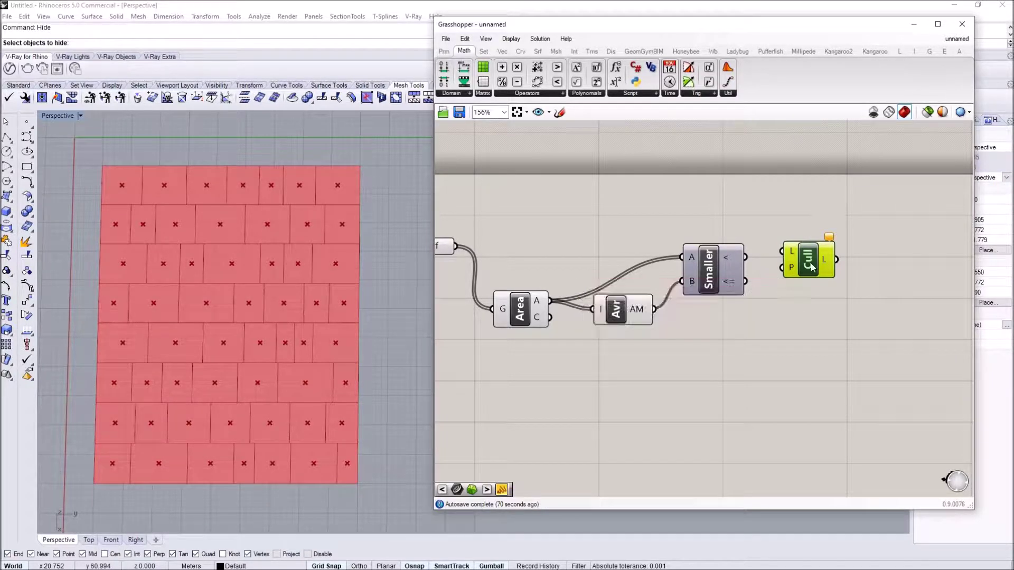
pyautogui.moveTo(727, 288); pyautogui.dragTo(766, 303, button='right')
pyautogui.moveTo(786, 297); pyautogui.dragTo(495, 262)
pyautogui.moveTo(861, 279); pyautogui.dragTo(863, 252)
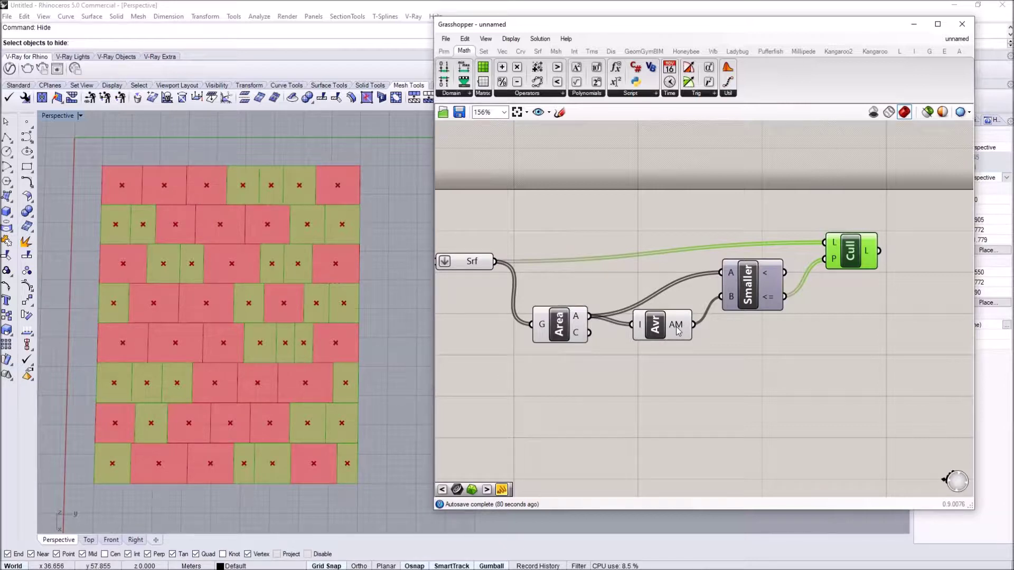
# Add a Larger Than component below Smaller Than, comparing the panel areas (A) with the average area (B)
pyautogui.moveTo(765, 375); pyautogui.dragTo(758, 368, button='right')
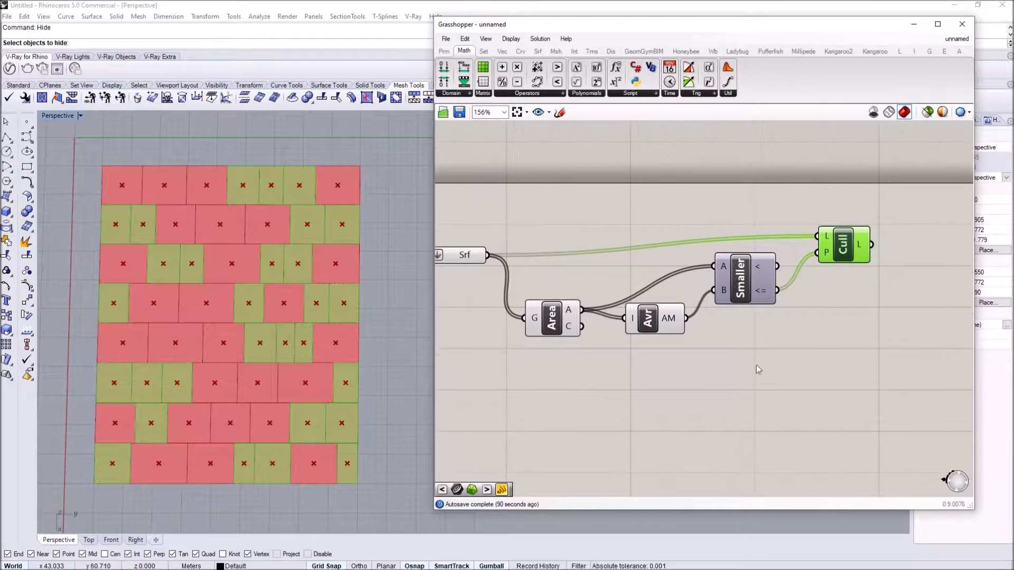
pyautogui.doubleClick(756, 368)
pyautogui.write('larger')
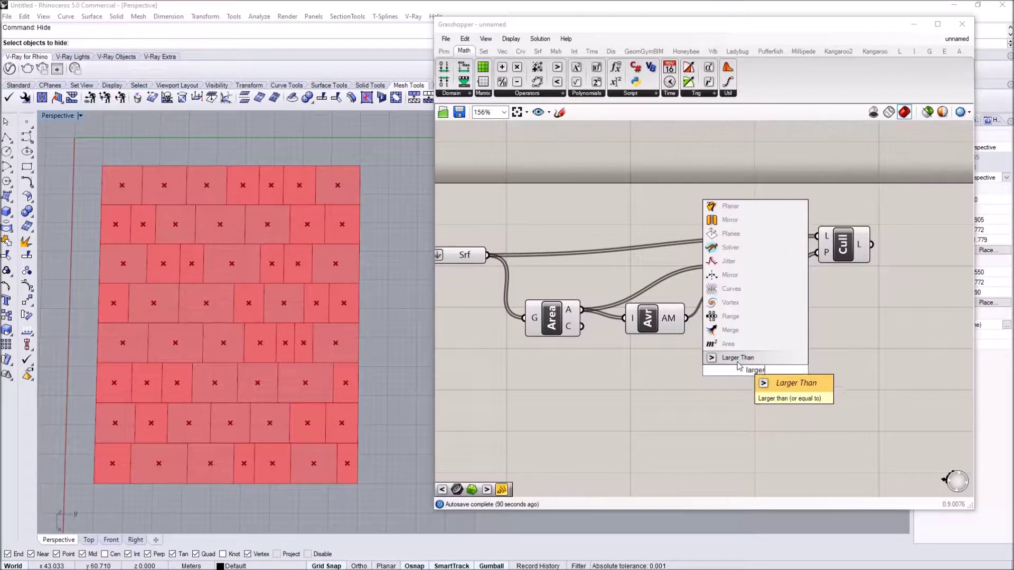
pyautogui.press('Return')
pyautogui.moveTo(716, 387); pyautogui.dragTo(685, 318)
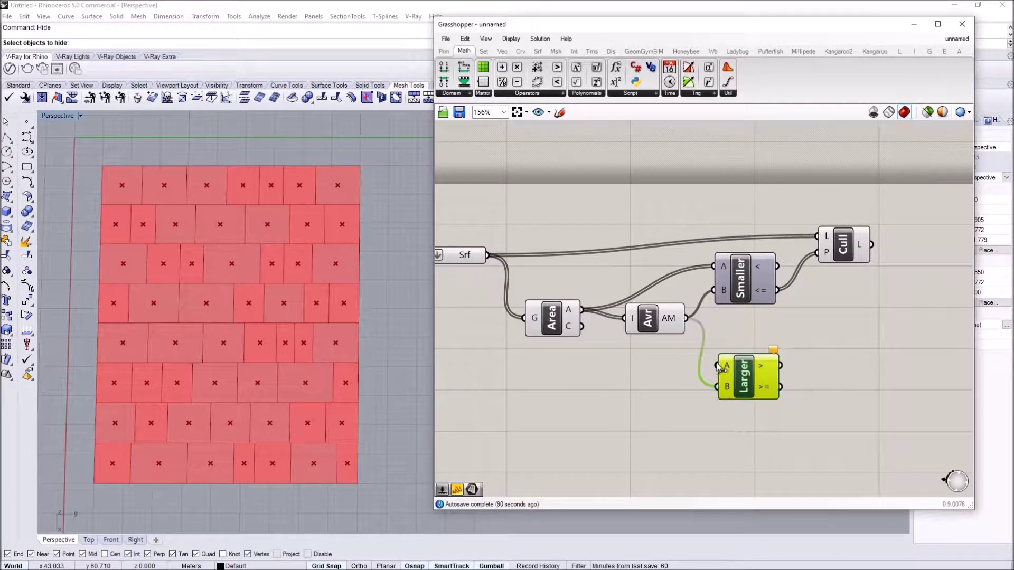
pyautogui.moveTo(716, 366); pyautogui.dragTo(583, 312)
# Duplicate the Cull Pattern component, place the copy beside Larger Than, and drive its pattern with the > output
pyautogui.click(845, 266)
pyautogui.hotkey('ctrl', 'c')
pyautogui.hotkey('ctrl', 'v')
pyautogui.click(848, 317)
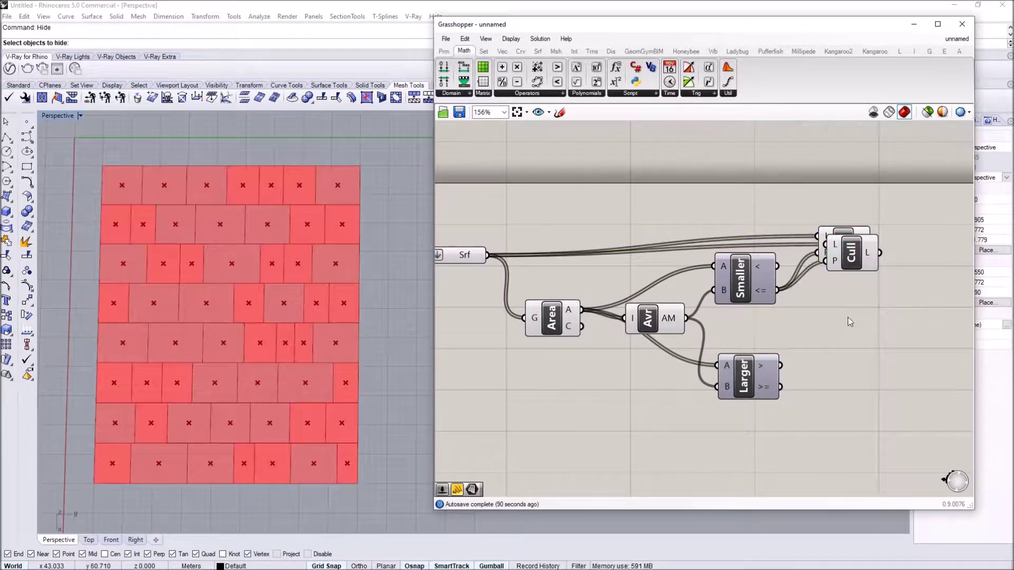
pyautogui.moveTo(854, 279); pyautogui.dragTo(840, 368)
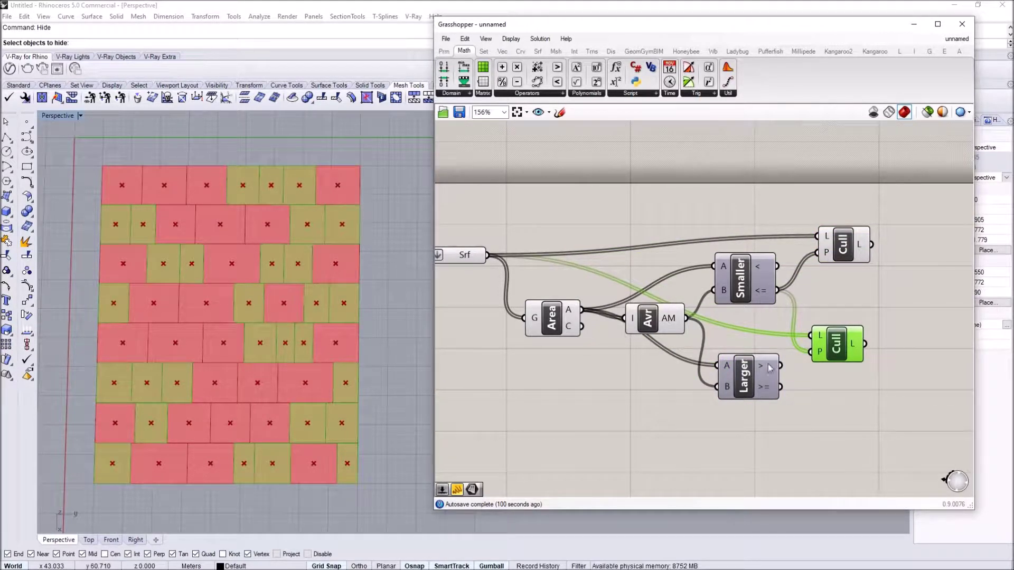
pyautogui.moveTo(782, 373); pyautogui.dragTo(811, 352)
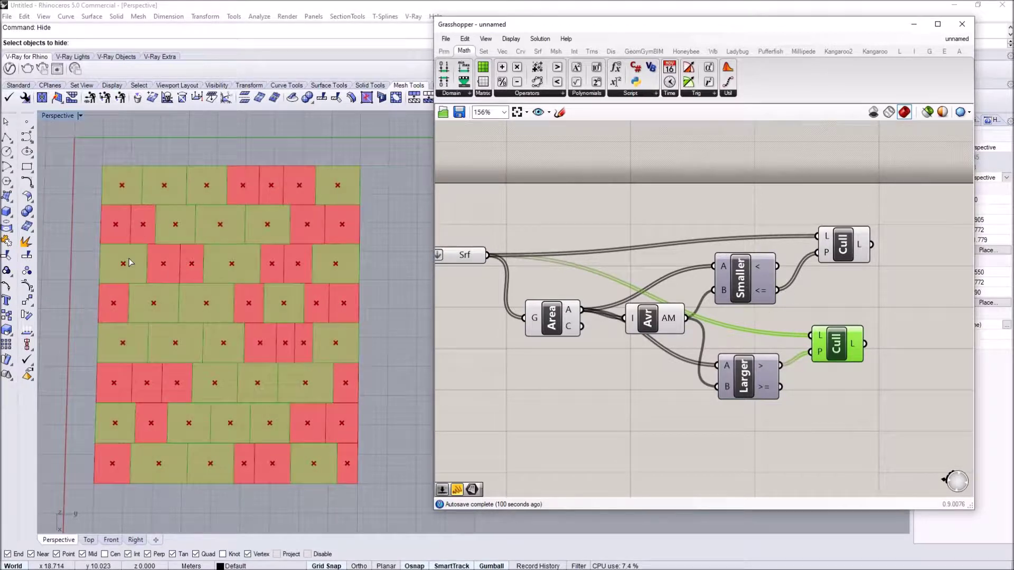
# Align the lower Cull Pattern component beneath the upper one
pyautogui.click(837, 243)
pyautogui.click(837, 322)
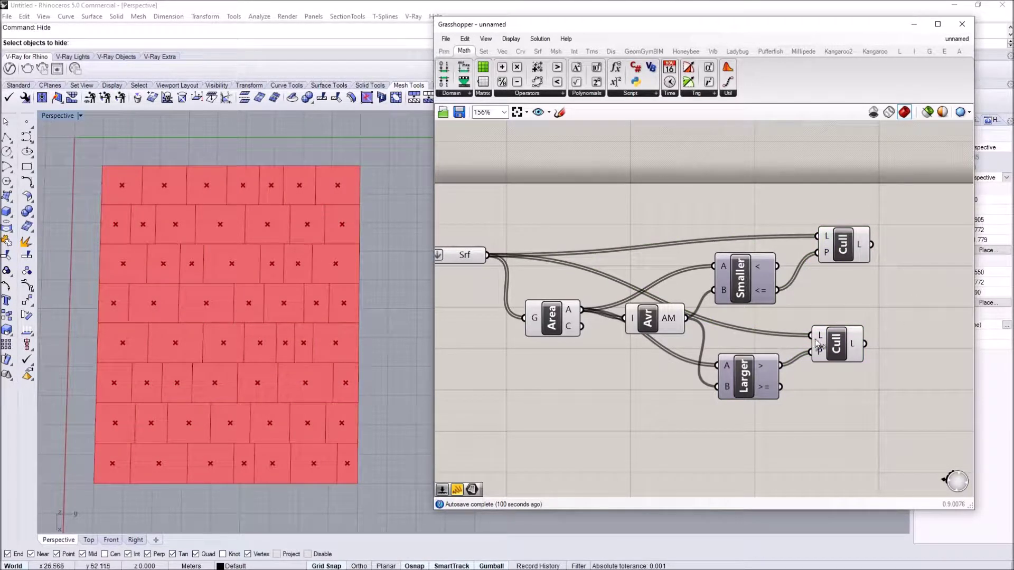
pyautogui.moveTo(837, 345); pyautogui.dragTo(849, 349)
pyautogui.moveTo(880, 393); pyautogui.dragTo(828, 206)
pyautogui.click(541, 276)
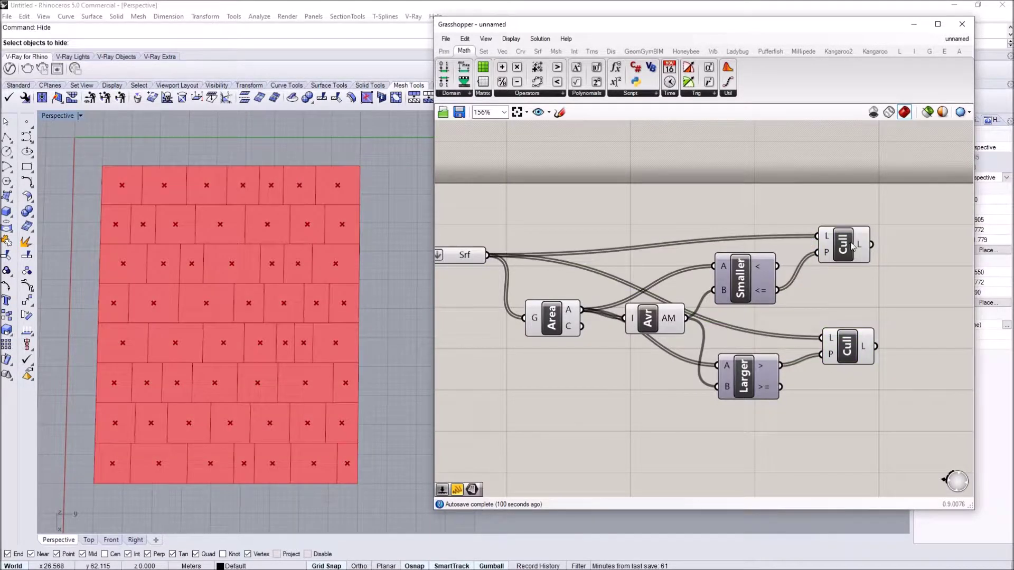
pyautogui.click(852, 246)
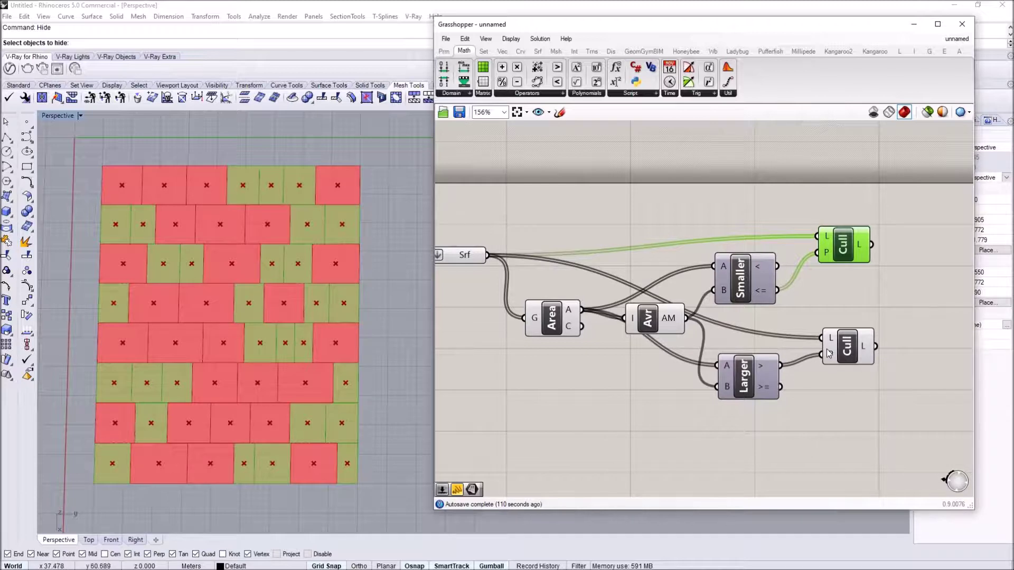
pyautogui.click(849, 351)
pyautogui.click(852, 248)
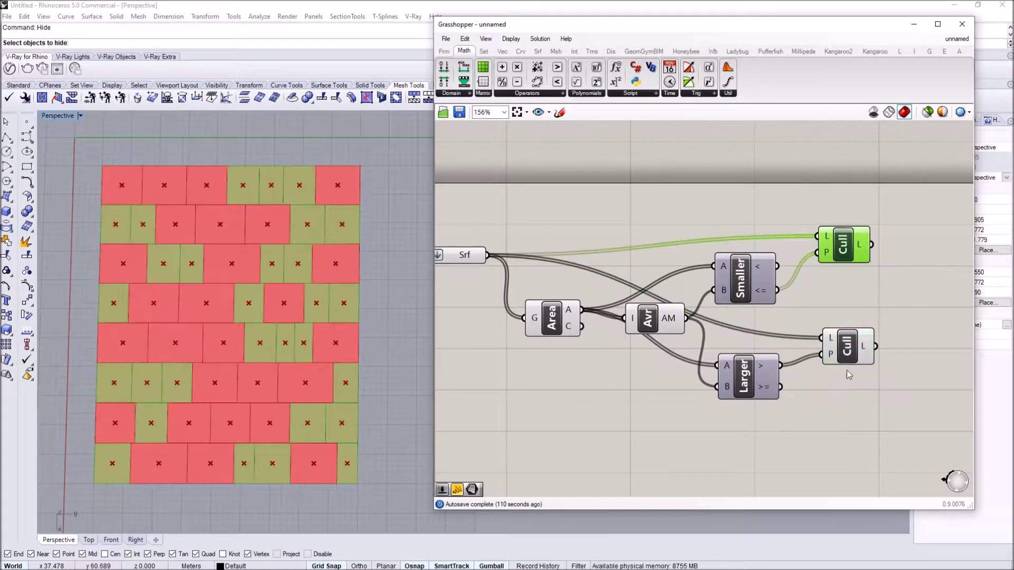
pyautogui.moveTo(850, 353); pyautogui.dragTo(845, 356)
# Compare the panels output by the upper and lower Cull Pattern components in the Rhino viewport
pyautogui.click(857, 256)
pyautogui.click(836, 351)
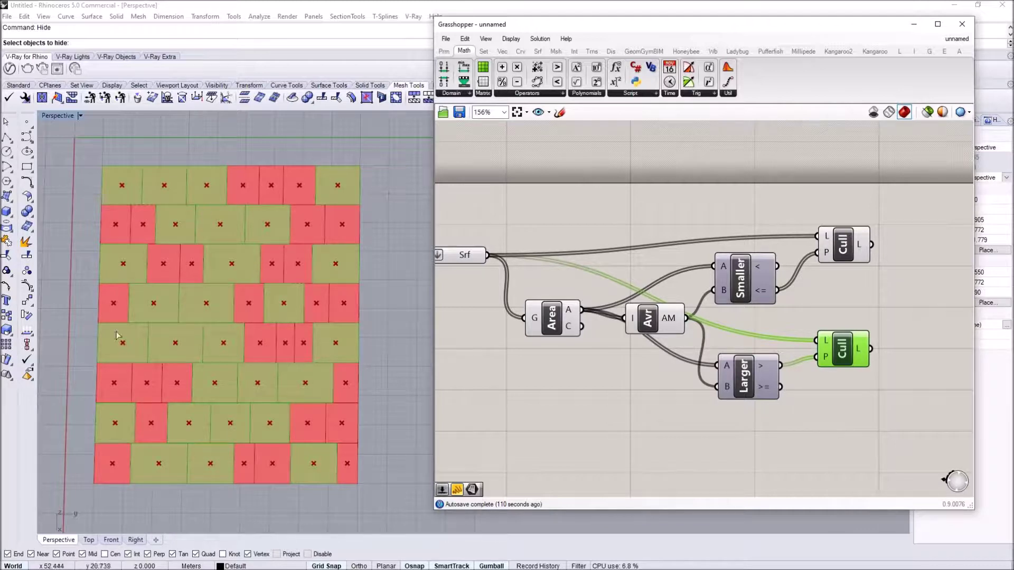
pyautogui.click(847, 259)
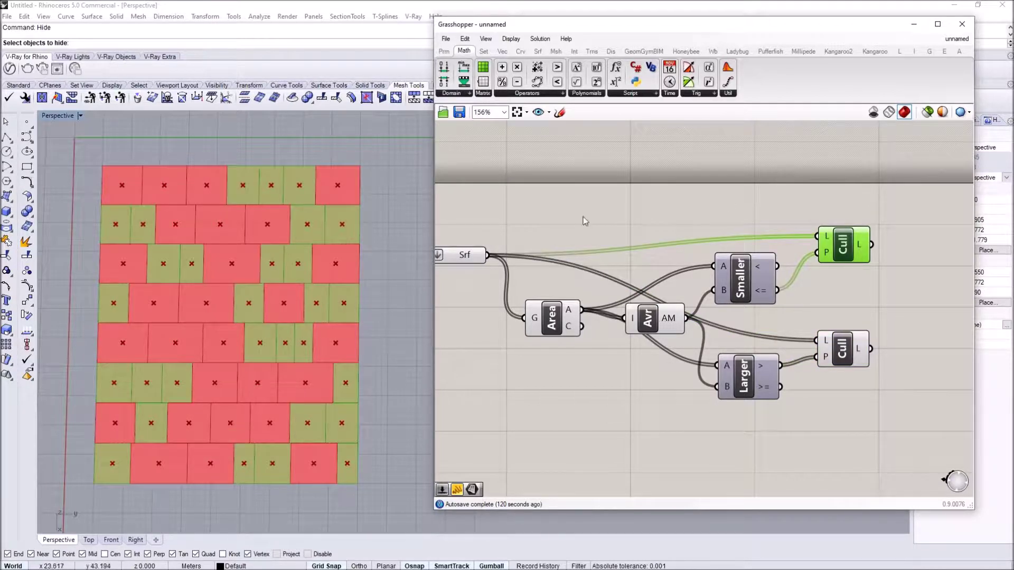
pyautogui.click(708, 216)
pyautogui.scroll(-3, 610, 204)
pyautogui.scroll(3, 755, 248)
pyautogui.click(709, 214)
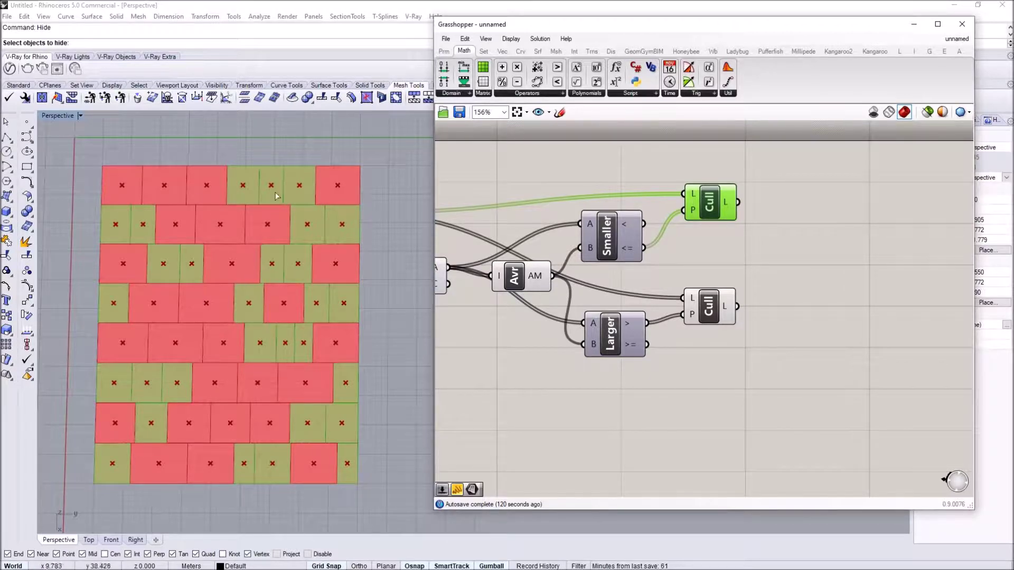
pyautogui.click(706, 320)
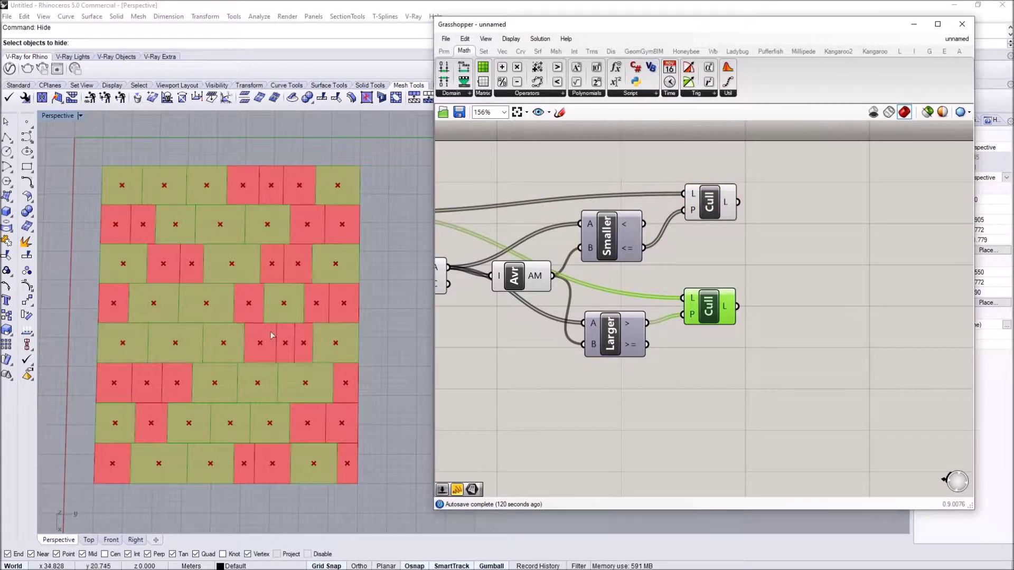
# Examine the lower Cull Pattern's panels across the whole facade, narrowing the Grasshopper window to expose more of the viewport
pyautogui.click(687, 282)
pyautogui.scroll(-6, 355, 324)
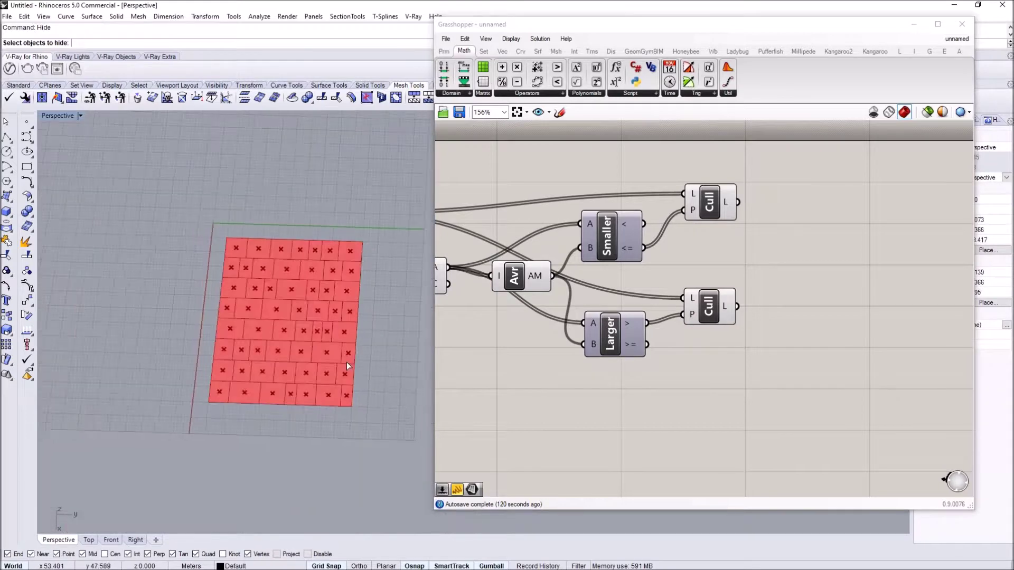
pyautogui.scroll(2, 306, 337)
pyautogui.scroll(3, 322, 341)
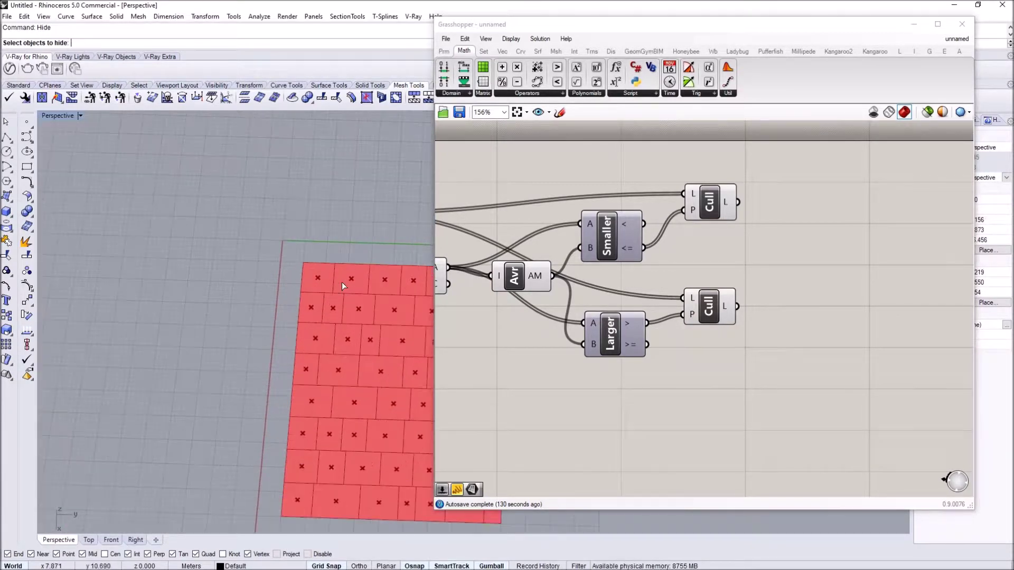
pyautogui.scroll(-2, 341, 296)
pyautogui.scroll(4, 364, 323)
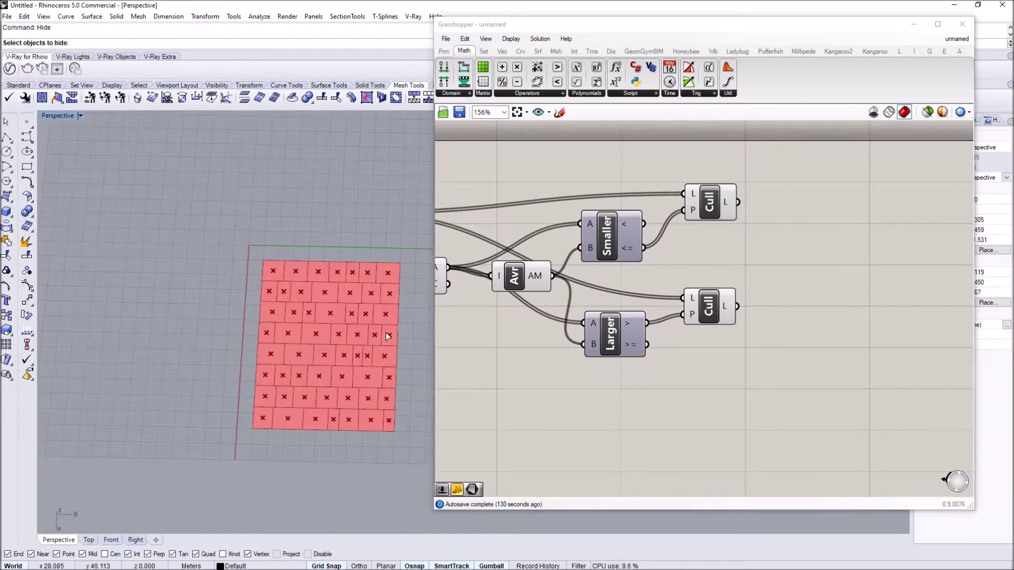
pyautogui.click(698, 319)
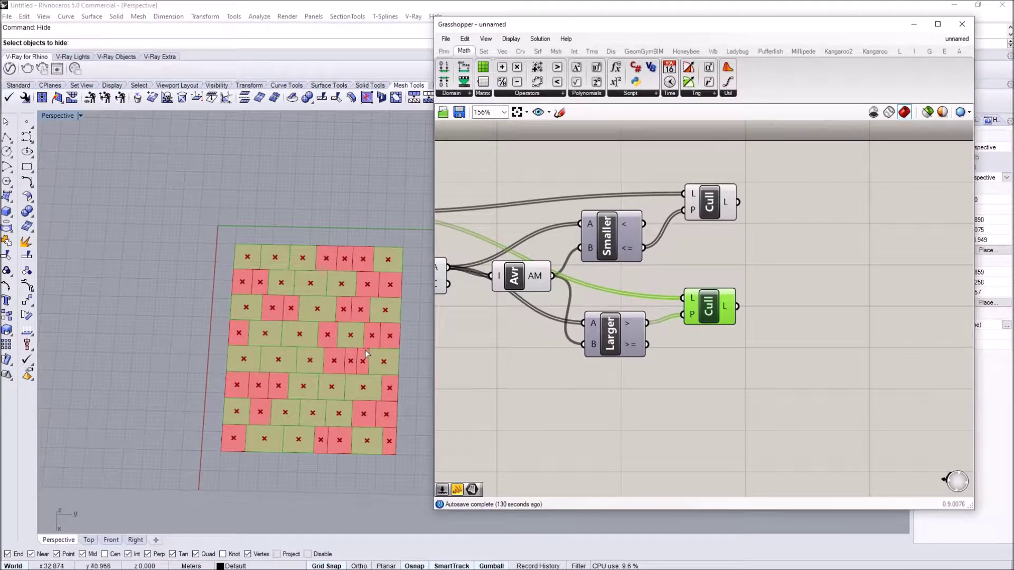
pyautogui.moveTo(435, 354); pyautogui.dragTo(467, 353)
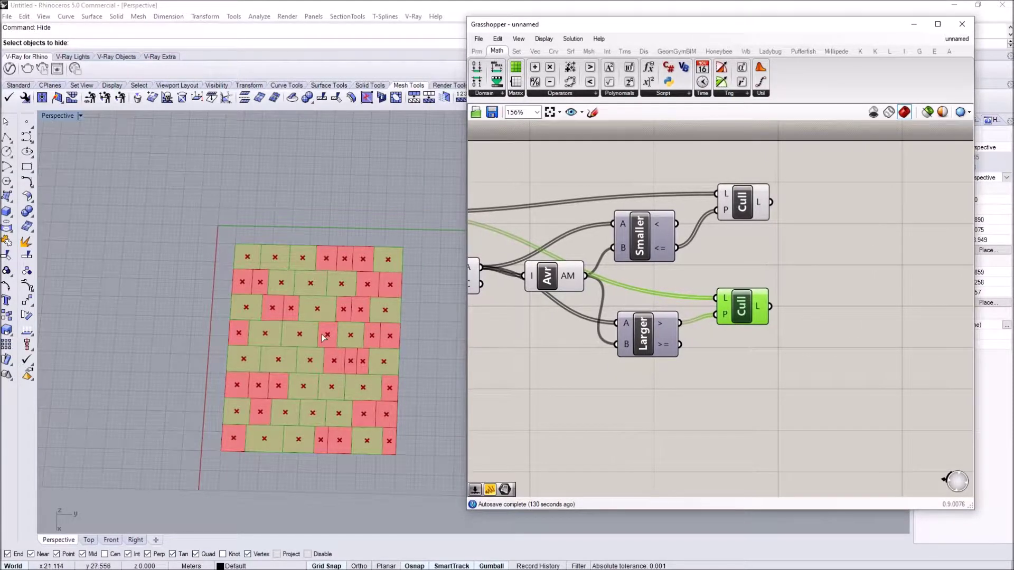
# Draw a rectangle on the ground plane in Rhino, beside the panel facade and outside its edge
pyautogui.scroll(3, 309, 262)
pyautogui.scroll(-6, 258, 362)
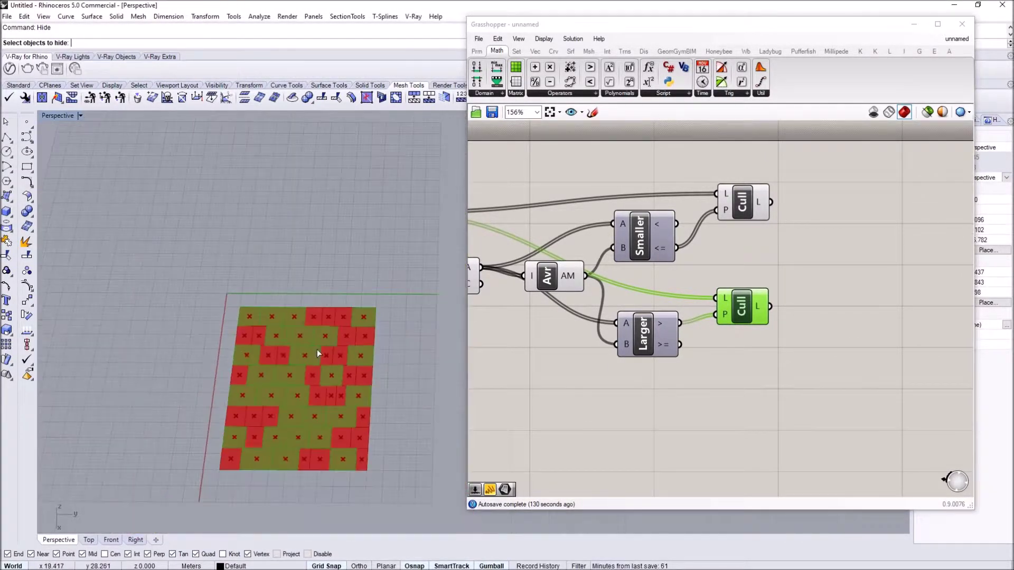
pyautogui.scroll(2, 276, 379)
pyautogui.scroll(3, 276, 383)
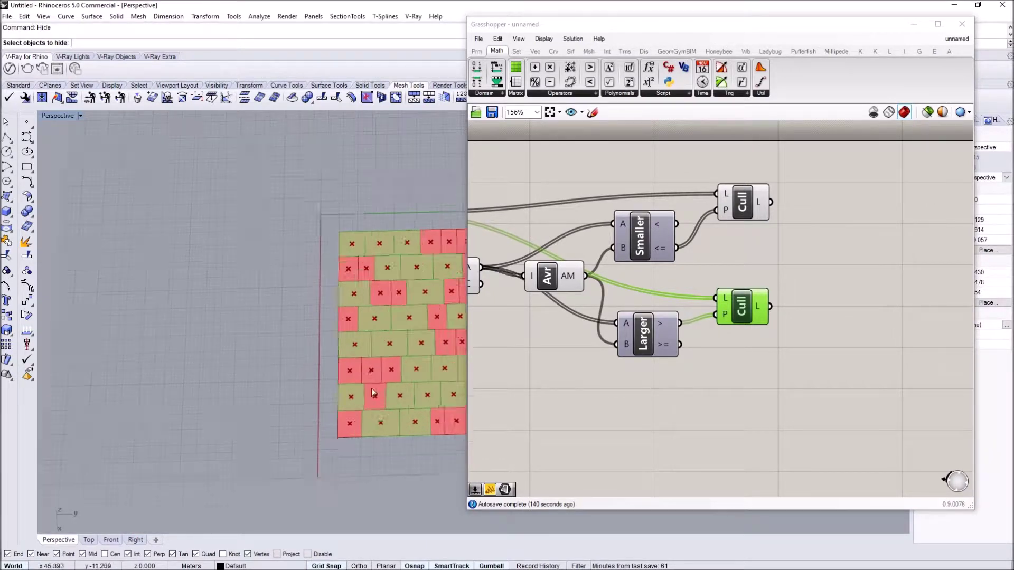
pyautogui.moveTo(771, 320); pyautogui.dragTo(695, 305, button='right')
pyautogui.moveTo(371, 345); pyautogui.dragTo(318, 357, button='right')
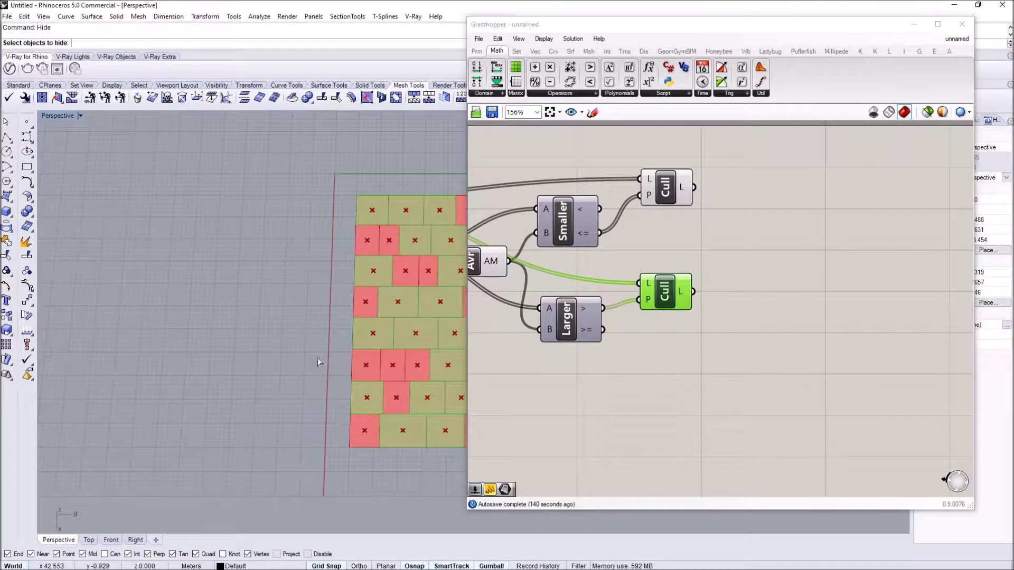
pyautogui.click(27, 167)
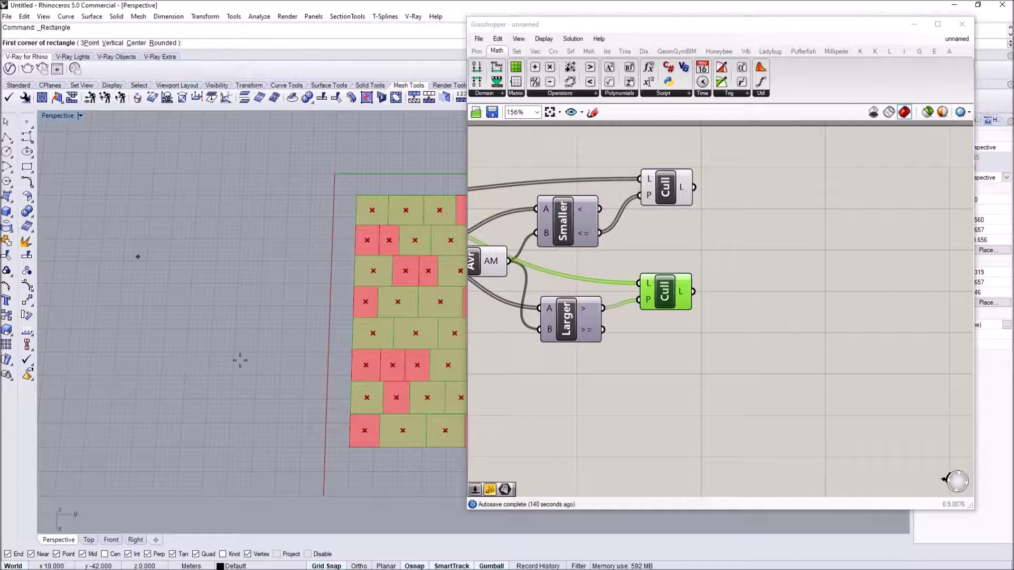
pyautogui.click(209, 375)
pyautogui.click(260, 306)
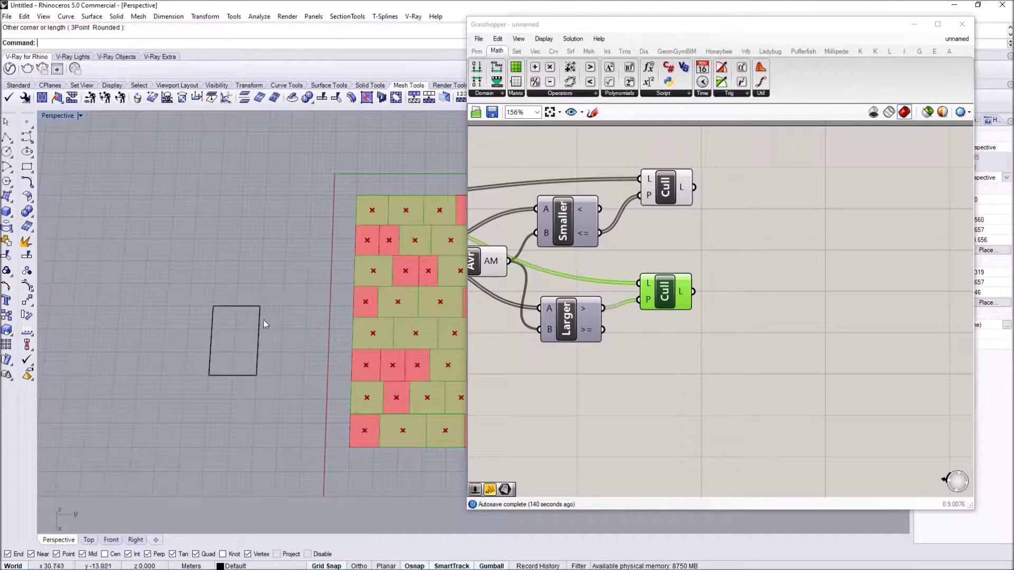
# Turn the new rectangle into a surface with PlanarSrf
pyautogui.moveTo(327, 379); pyautogui.dragTo(229, 342)
pyautogui.write('P')
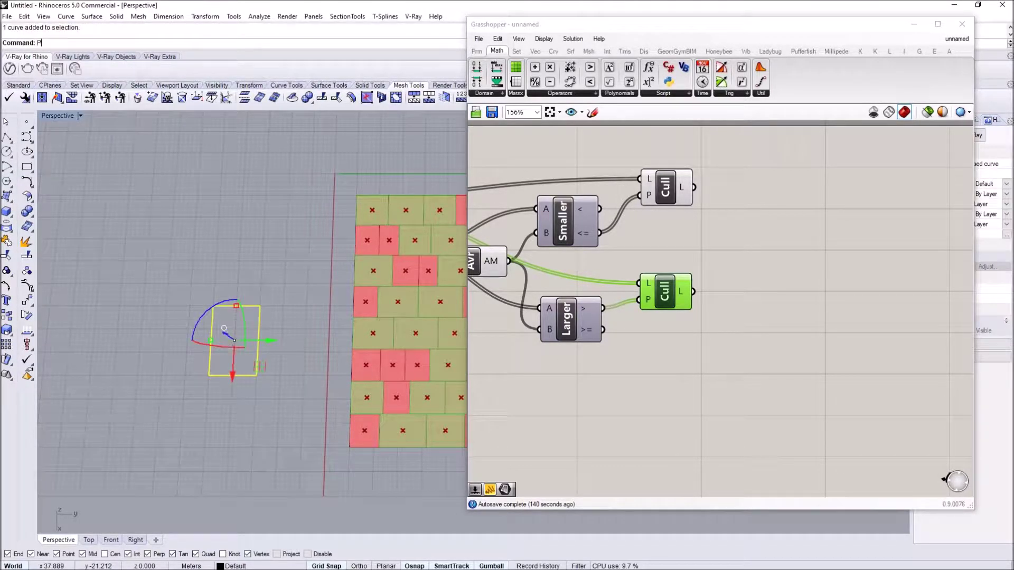
pyautogui.write('lanarSrf')
pyautogui.press('Return')
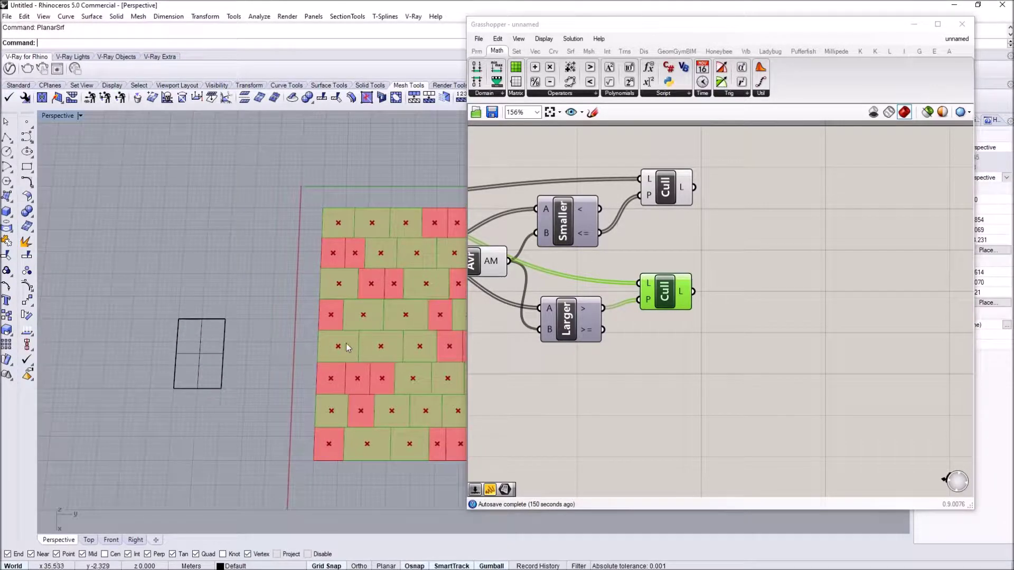
# Add a Surface parameter beside the lower Cull Pattern and reference the new planar rectangle surface in it
pyautogui.click(592, 365)
pyautogui.keyDown('shift'); pyautogui.moveTo(401, 344); pyautogui.dragTo(329, 321, button='right'); pyautogui.keyUp('shift')
pyautogui.keyDown('shift'); pyautogui.moveTo(231, 287); pyautogui.dragTo(298, 320, button='right'); pyautogui.keyUp('shift')
pyautogui.scroll(6, 171, 344)
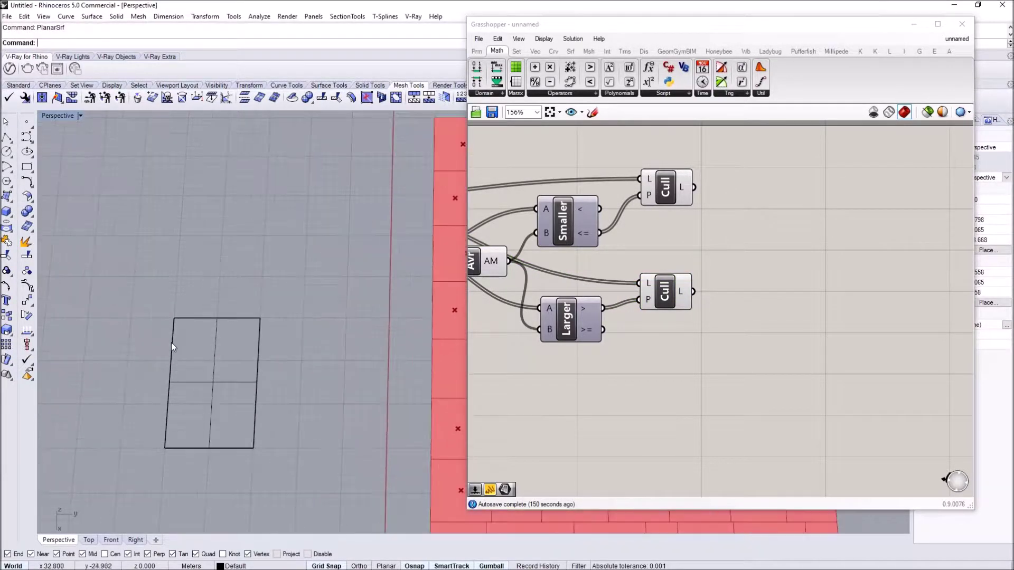
pyautogui.keyDown('shift'); pyautogui.moveTo(176, 344); pyautogui.dragTo(192, 303, button='right'); pyautogui.keyUp('shift')
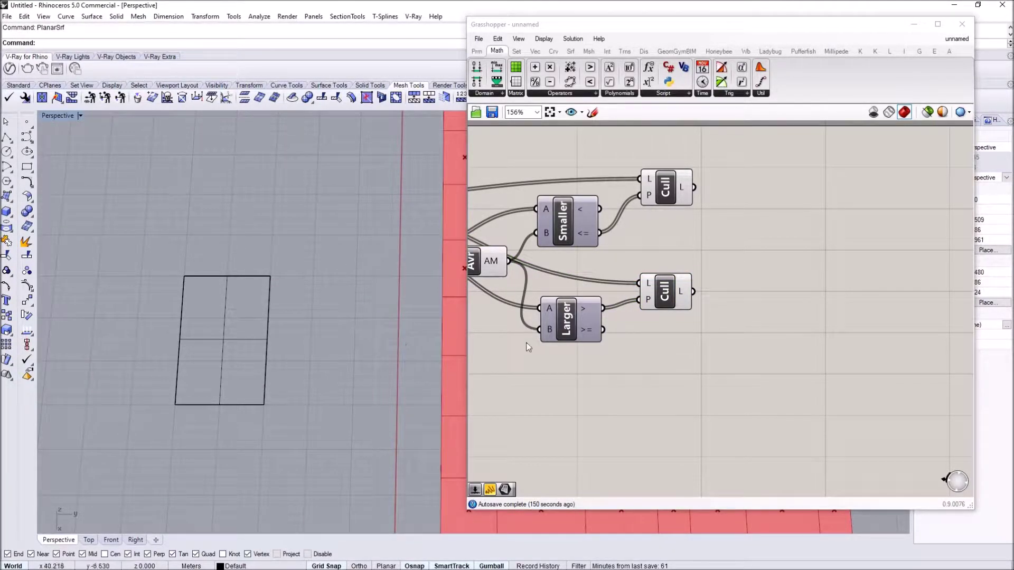
pyautogui.doubleClick(776, 298)
pyautogui.write('srf')
pyautogui.click(755, 271)
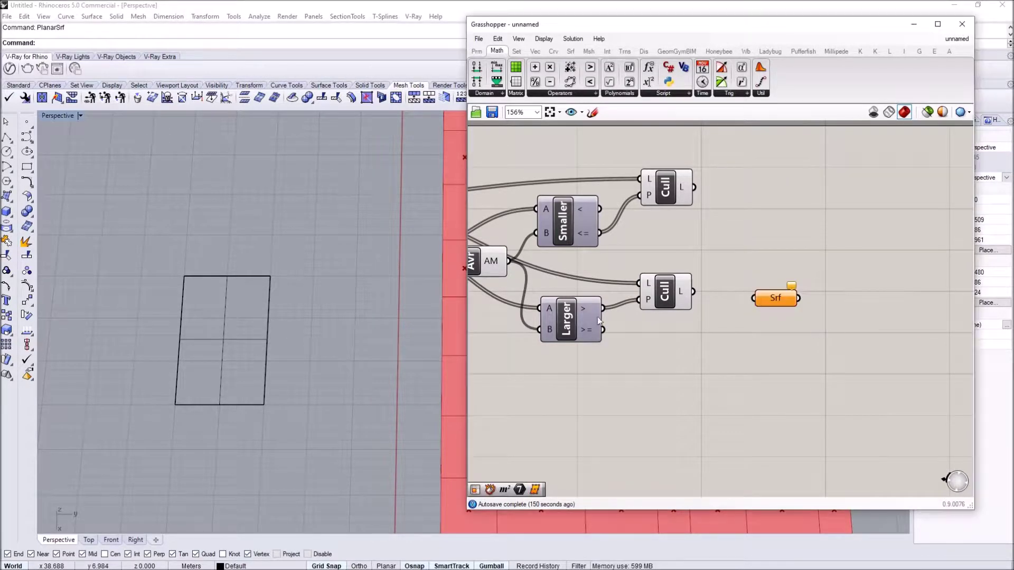
pyautogui.rightClick(777, 300)
pyautogui.click(811, 461)
pyautogui.click(208, 338)
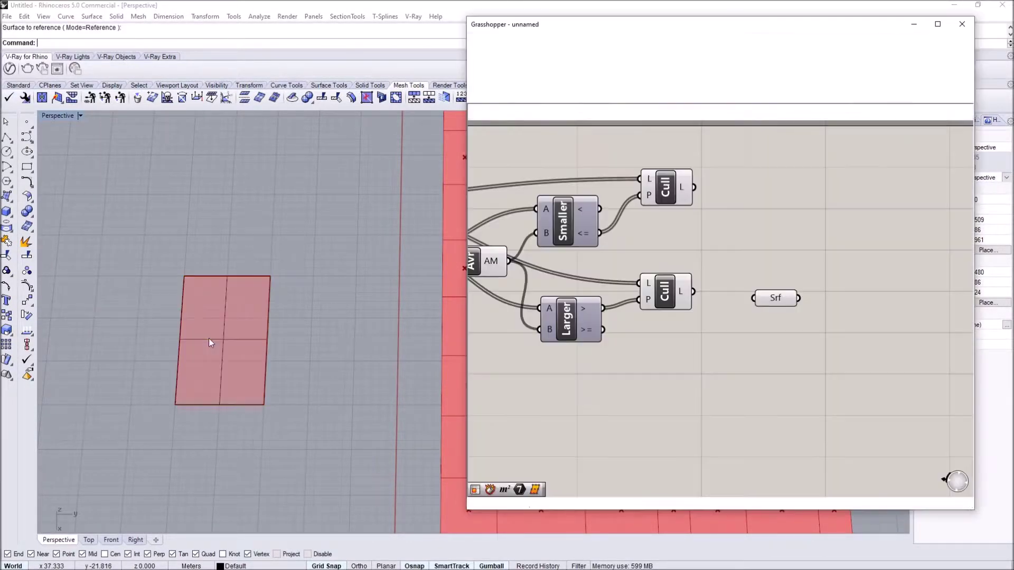
# Hide the original Rhino rectangle and surface, and check the Surface parameter's referenced geometry in the viewport
pyautogui.moveTo(148, 256); pyautogui.dragTo(151, 258)
pyautogui.press('Return')
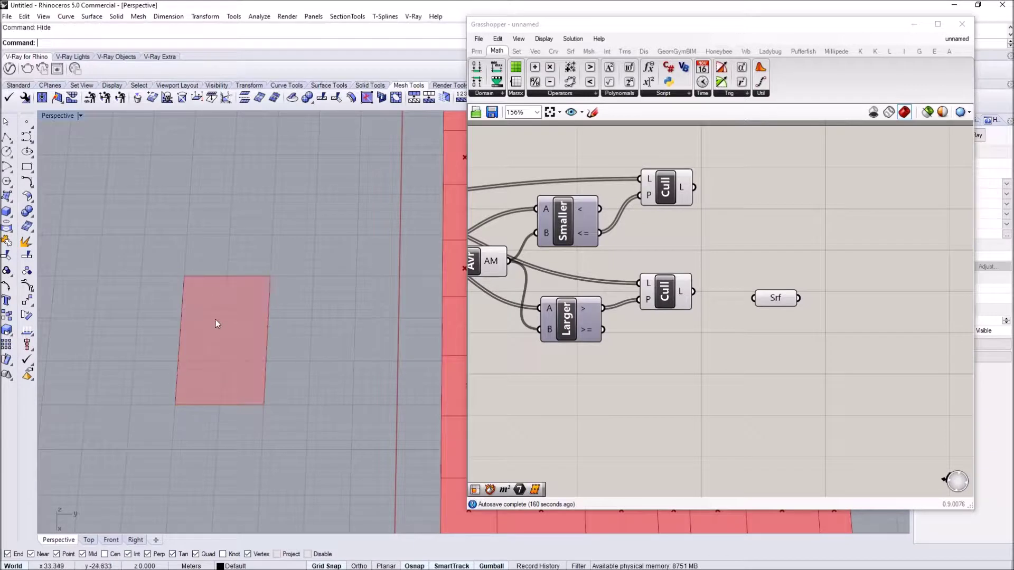
pyautogui.scroll(-3, 328, 306)
pyautogui.click(762, 304)
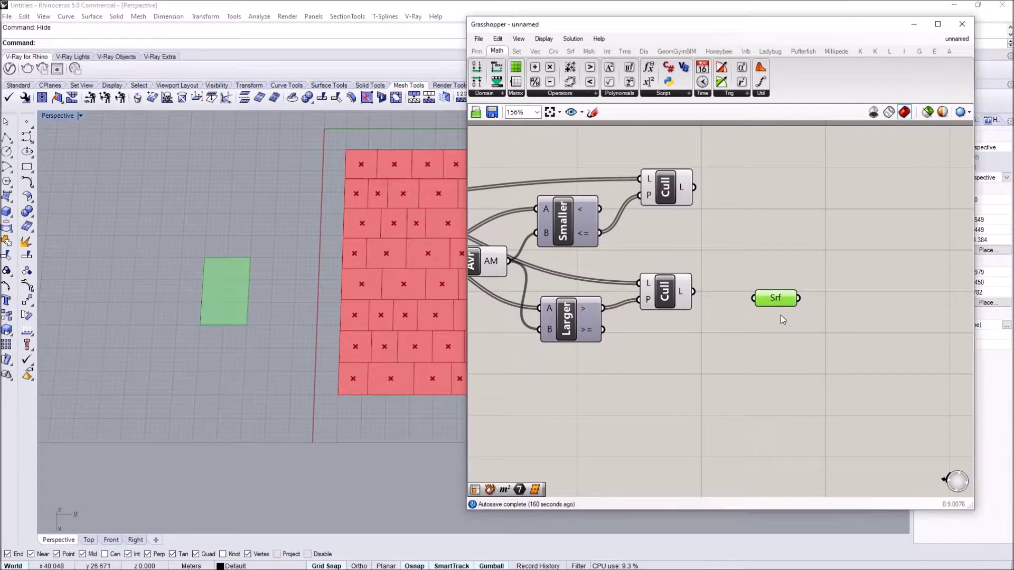
# Add a Deconstruct Brep component beside the Surface parameter and feed the referenced surface into its B input
pyautogui.moveTo(746, 283); pyautogui.dragTo(626, 270, button='right')
pyautogui.keyDown('shift'); pyautogui.moveTo(368, 296); pyautogui.dragTo(310, 296, button='right'); pyautogui.keyUp('shift')
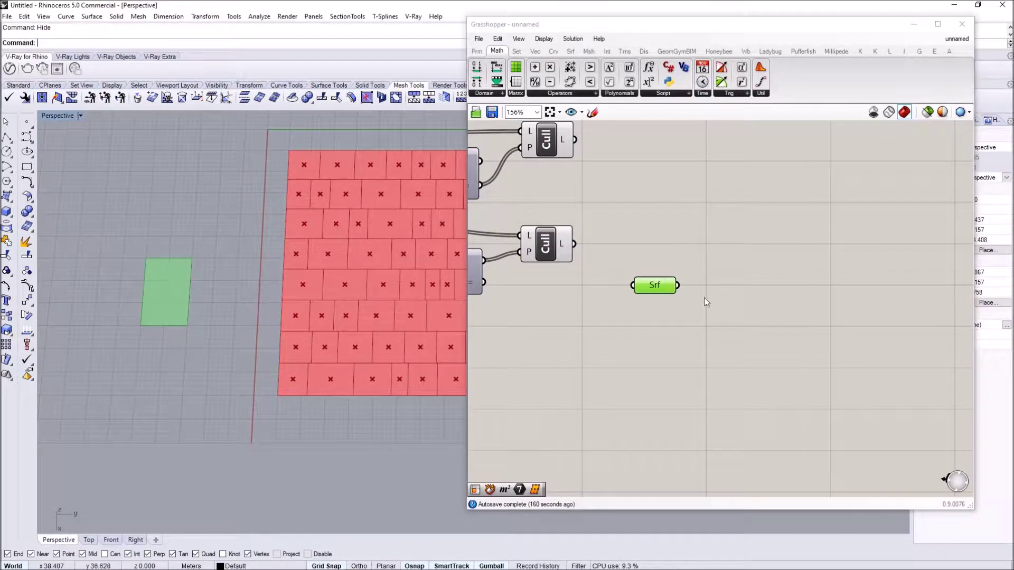
pyautogui.doubleClick(747, 296)
pyautogui.write('explode')
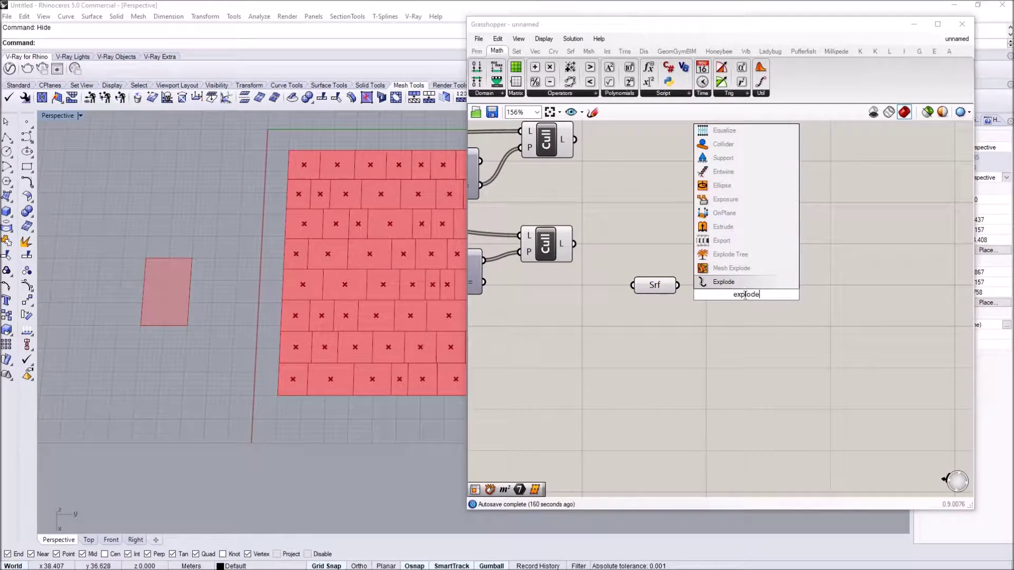
pyautogui.write('deconstr')
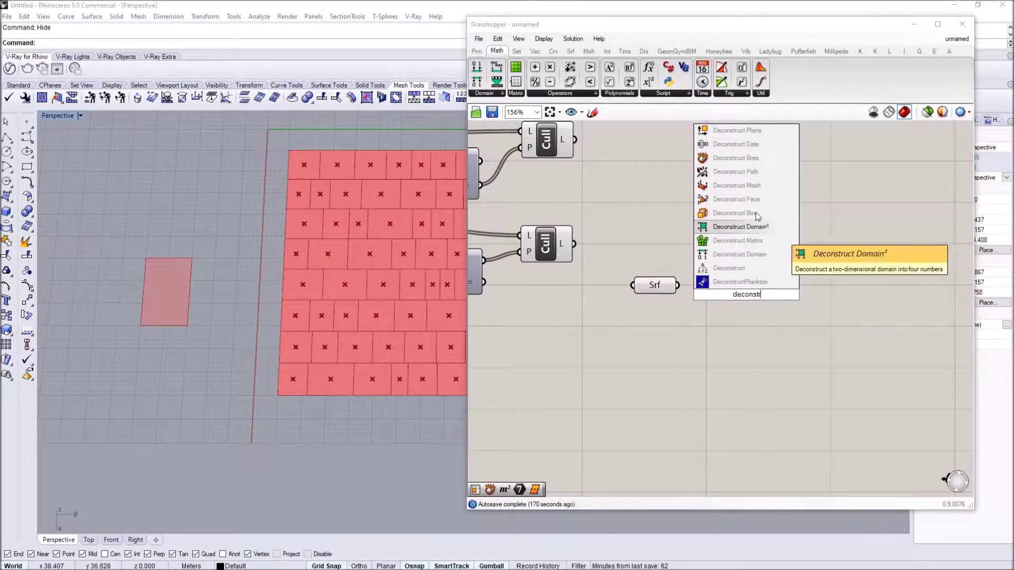
pyautogui.click(736, 158)
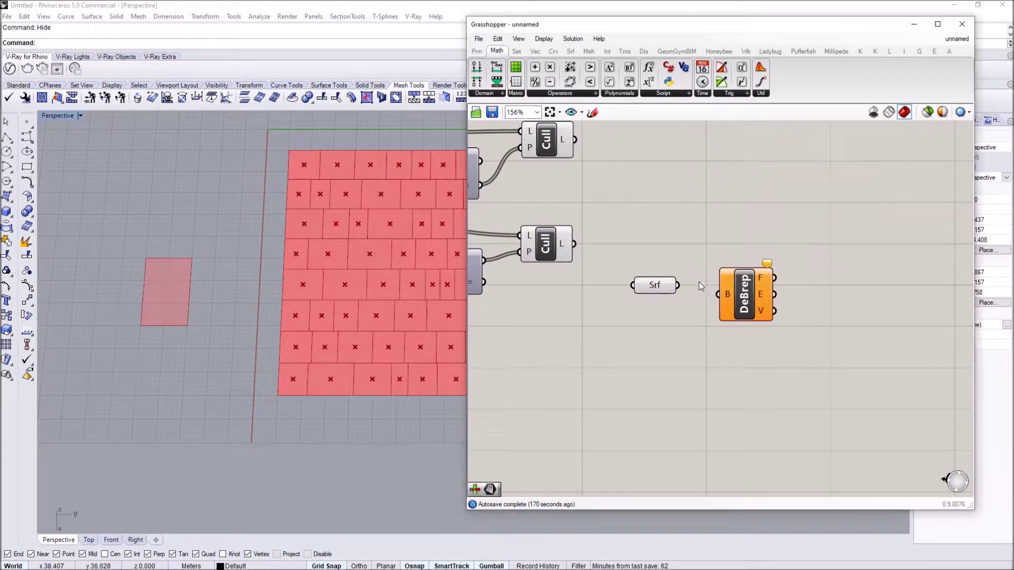
pyautogui.moveTo(719, 294); pyautogui.dragTo(678, 285)
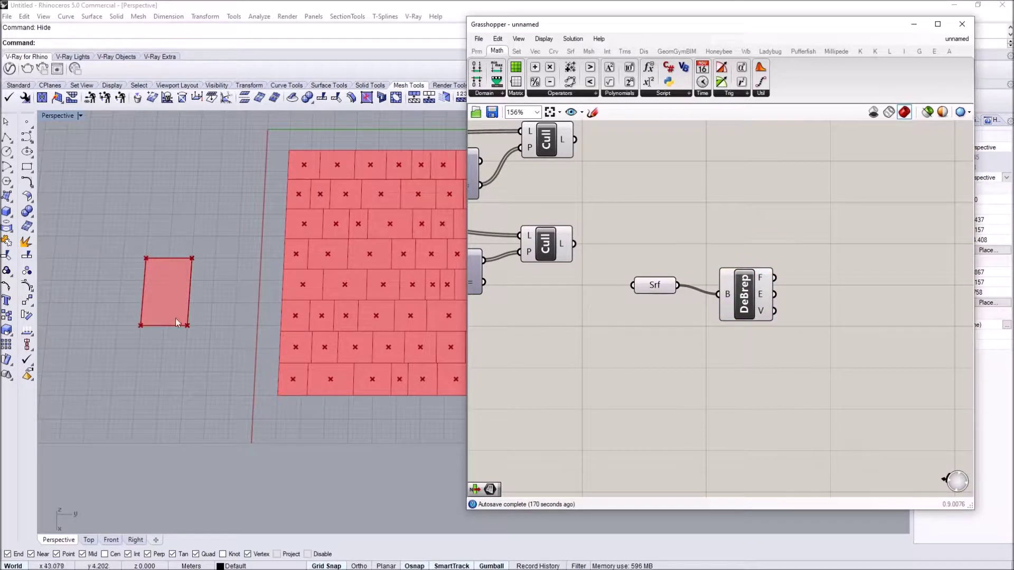
pyautogui.moveTo(743, 301); pyautogui.dragTo(730, 288)
# Add a List Item component beside Deconstruct Brep and connect the edges output E to its list input
pyautogui.keyDown('shift'); pyautogui.moveTo(130, 302); pyautogui.dragTo(253, 349, button='right'); pyautogui.keyUp('shift')
pyautogui.scroll(6, 187, 305)
pyautogui.scroll(2, 239, 305)
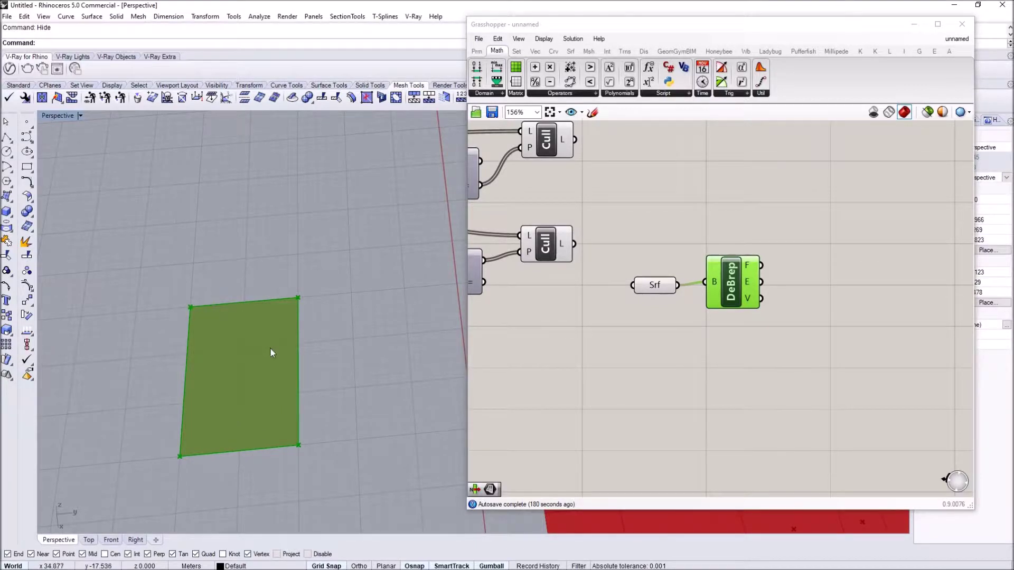
pyautogui.scroll(-4, 254, 359)
pyautogui.scroll(2, 254, 359)
pyautogui.moveTo(851, 294); pyautogui.dragTo(784, 282, button='right')
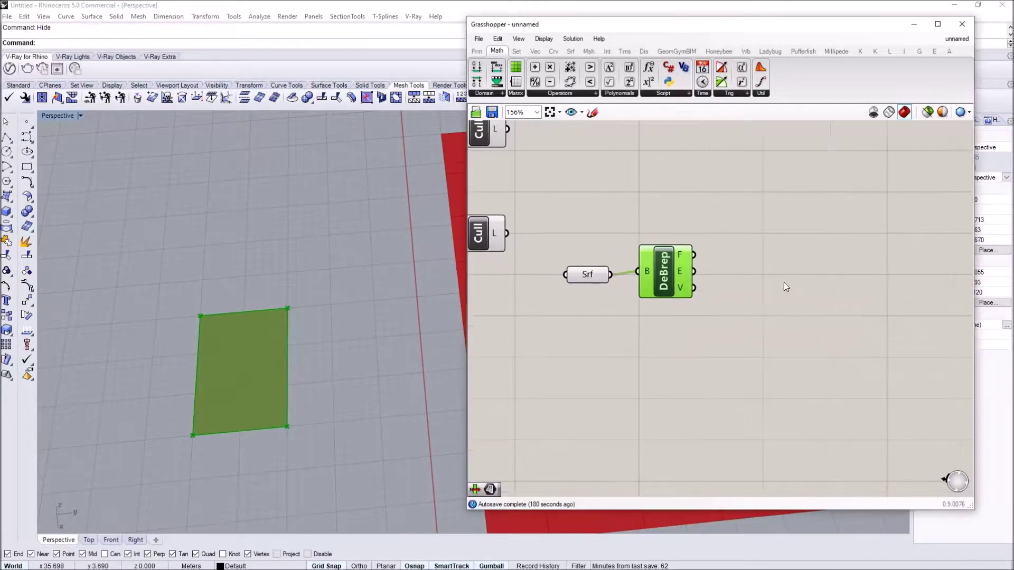
pyautogui.doubleClick(792, 286)
pyautogui.write('list item')
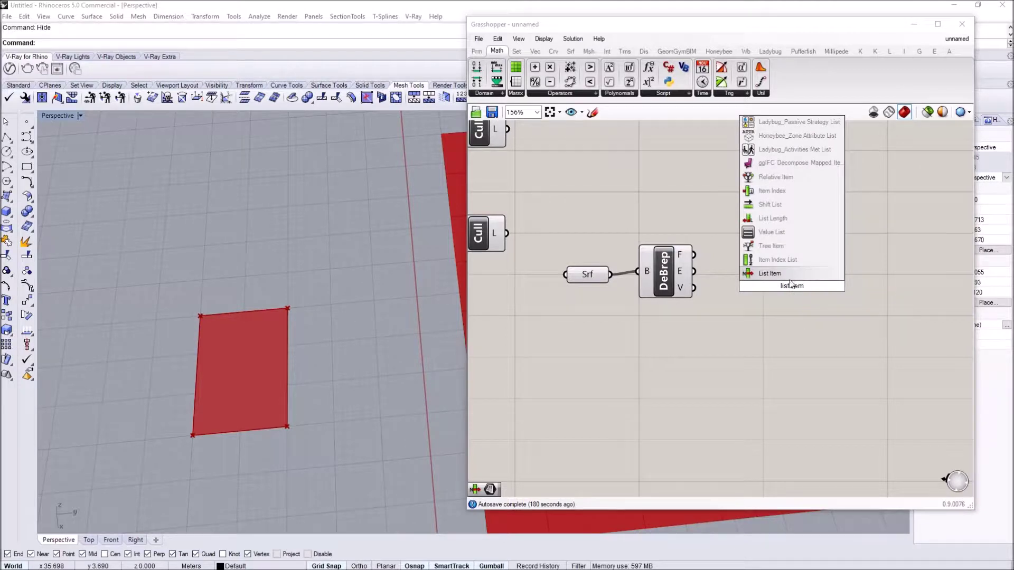
pyautogui.press('Return')
pyautogui.moveTo(694, 271); pyautogui.dragTo(764, 267)
pyautogui.moveTo(782, 284); pyautogui.dragTo(827, 295)
# Create a number slider from the value 3, connect it to the List Item's index input, and set it to 1
pyautogui.doubleClick(695, 349)
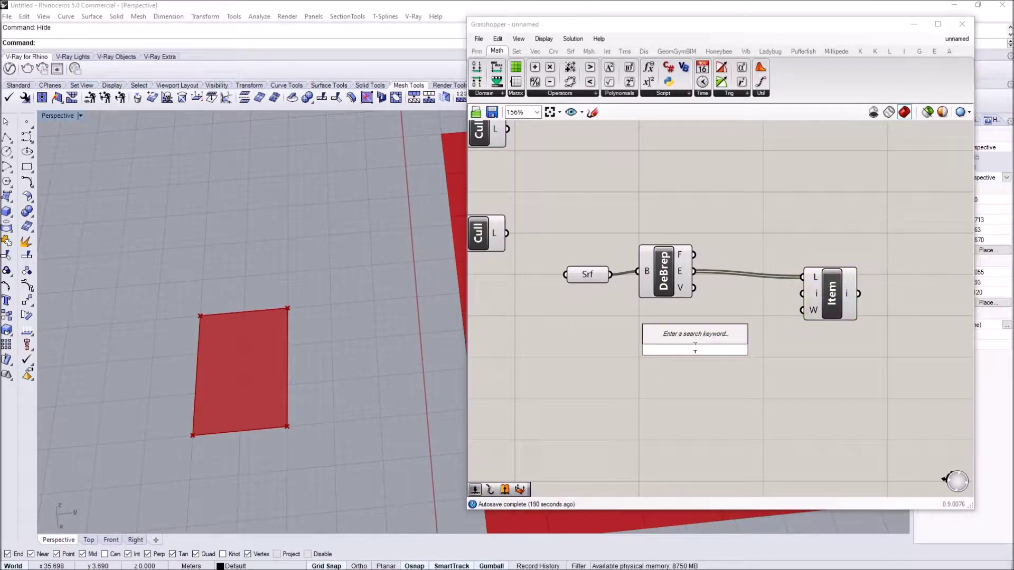
pyautogui.write('3')
pyautogui.press('Return')
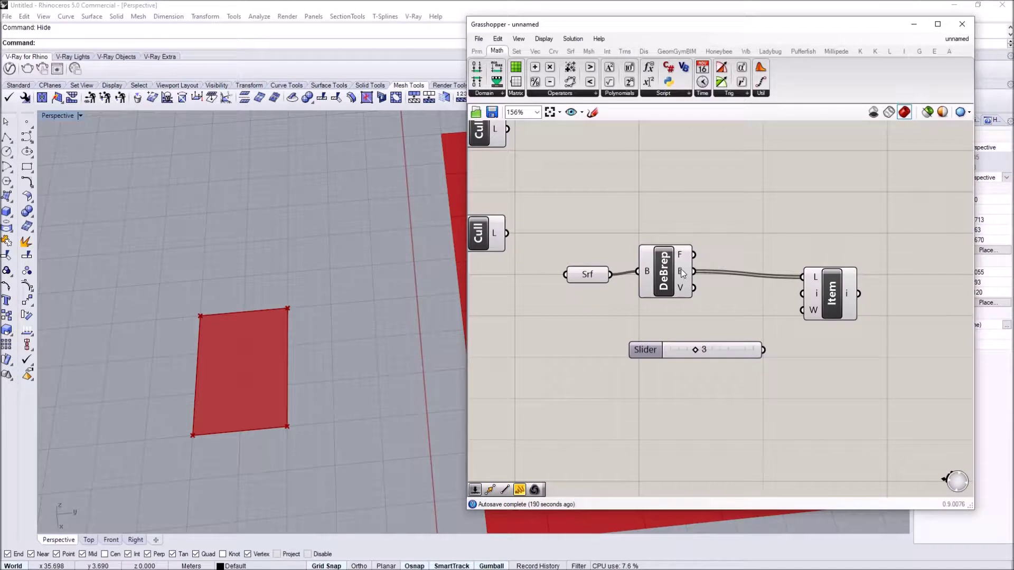
pyautogui.moveTo(802, 293); pyautogui.dragTo(764, 350)
pyautogui.moveTo(677, 353)
pyautogui.mouseDown()
pyautogui.moveTo(692, 351)
pyautogui.moveTo(674, 352)
pyautogui.mouseUp()
# Duplicate the List Item with its index slider below the originals and set the copied slider to 3
pyautogui.moveTo(843, 374); pyautogui.dragTo(739, 259)
pyautogui.keyDown('alt'); pyautogui.moveTo(808, 306); pyautogui.dragTo(814, 382); pyautogui.keyUp('alt')
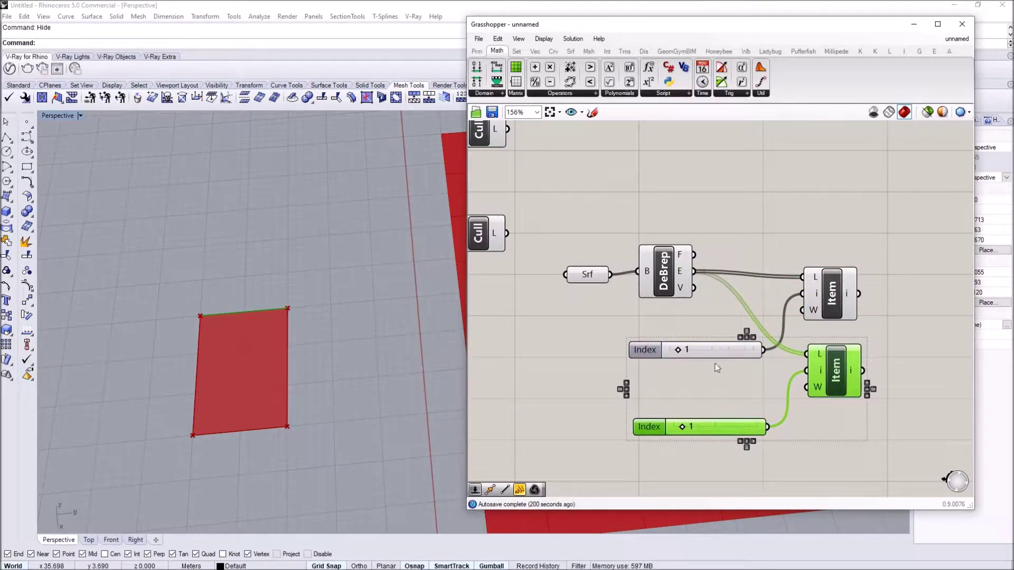
pyautogui.moveTo(698, 428); pyautogui.dragTo(702, 433)
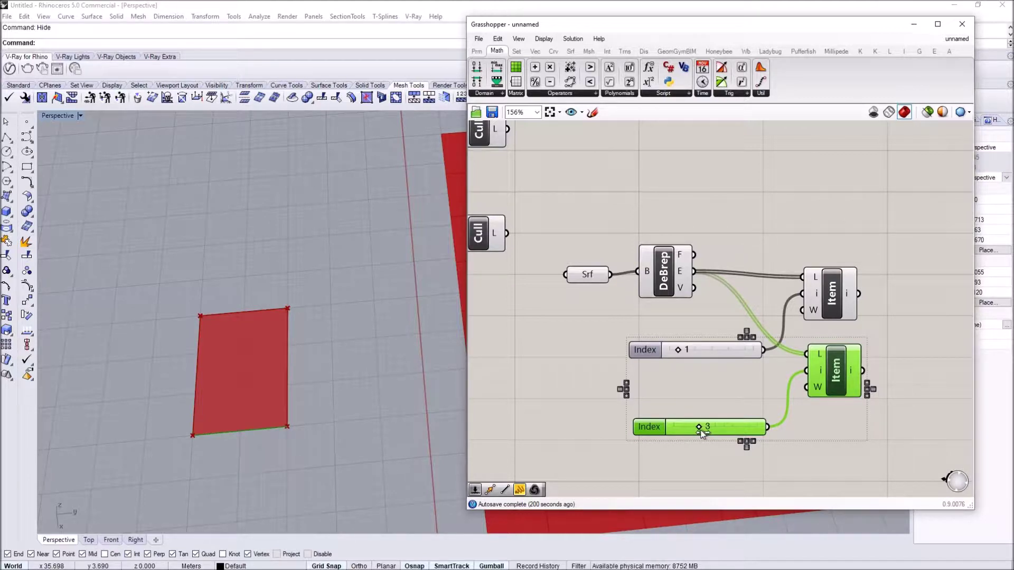
pyautogui.click(786, 327)
pyautogui.moveTo(938, 402); pyautogui.dragTo(829, 270)
# Add an Evaluate Curve component fed by the upper List Item and reparameterize its curve input
pyautogui.moveTo(898, 296); pyautogui.dragTo(758, 261, button='right')
pyautogui.doubleClick(808, 273)
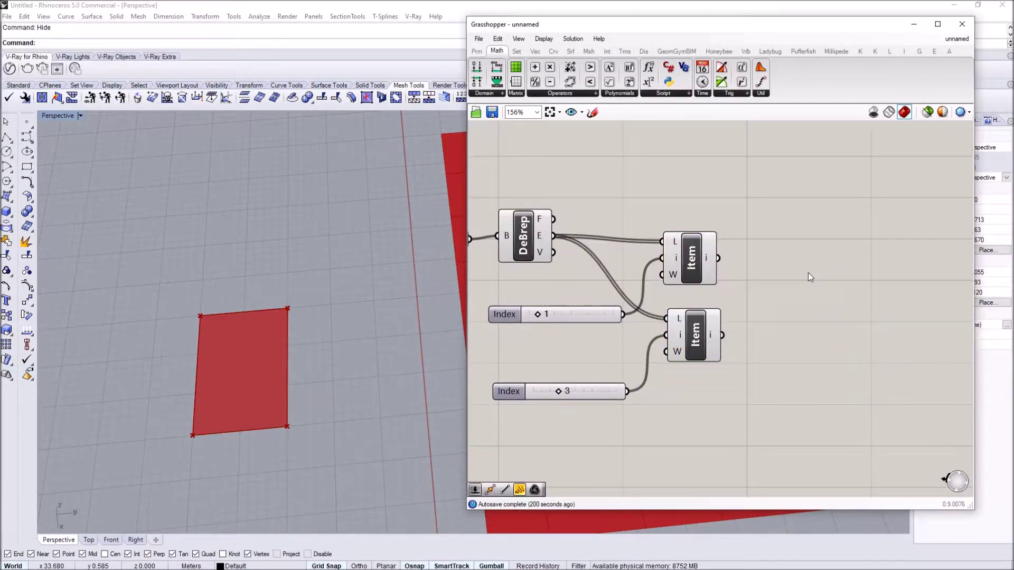
pyautogui.write('ev')
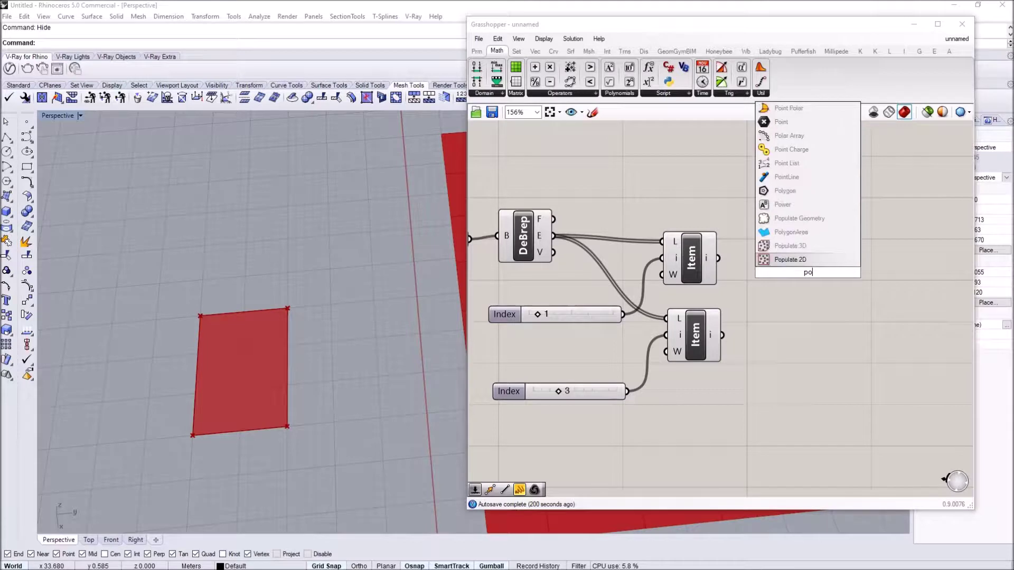
pyautogui.write('alu')
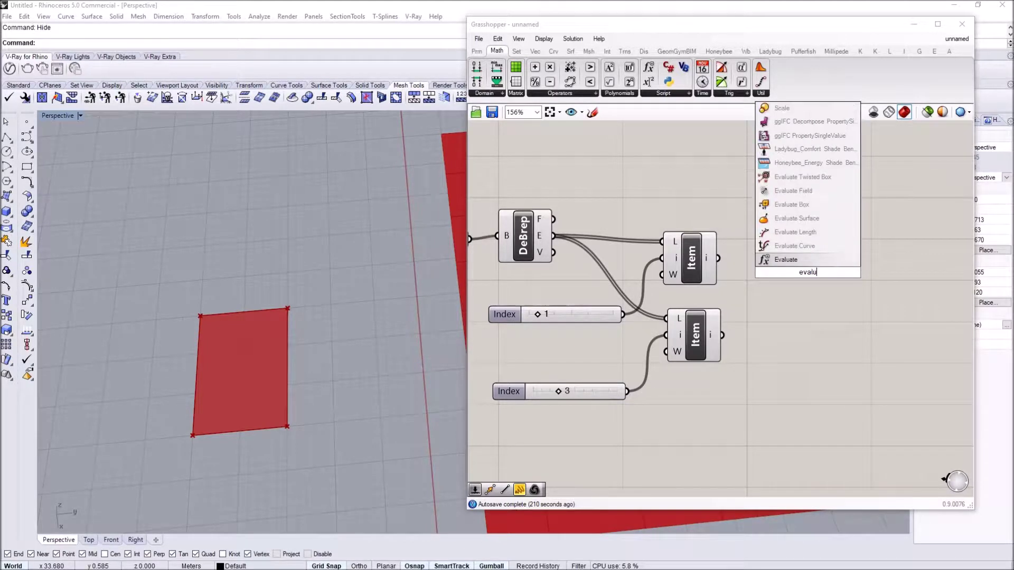
pyautogui.click(803, 246)
pyautogui.moveTo(718, 258); pyautogui.dragTo(782, 260)
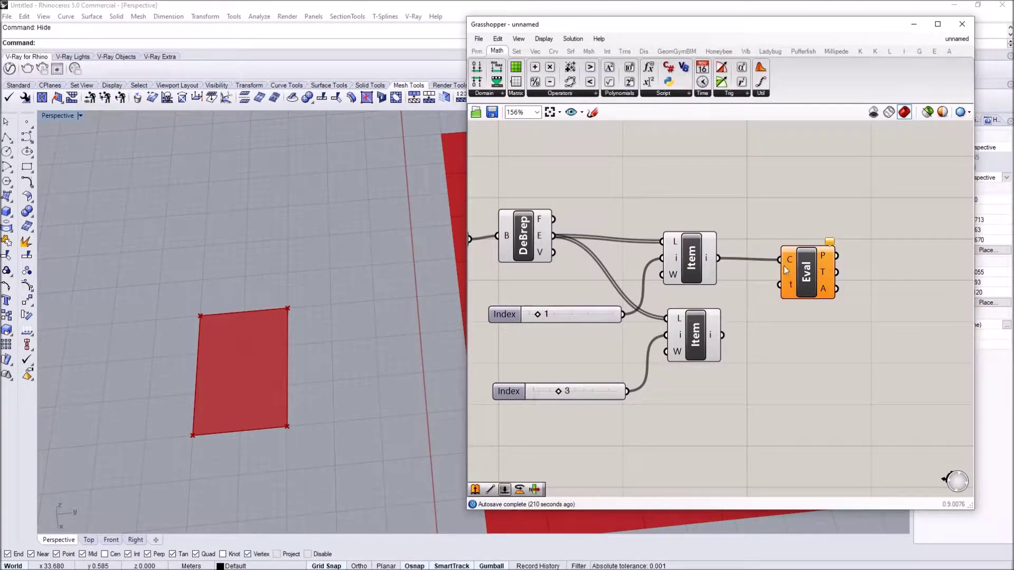
pyautogui.moveTo(846, 263); pyautogui.dragTo(827, 255)
pyautogui.rightClick(823, 254)
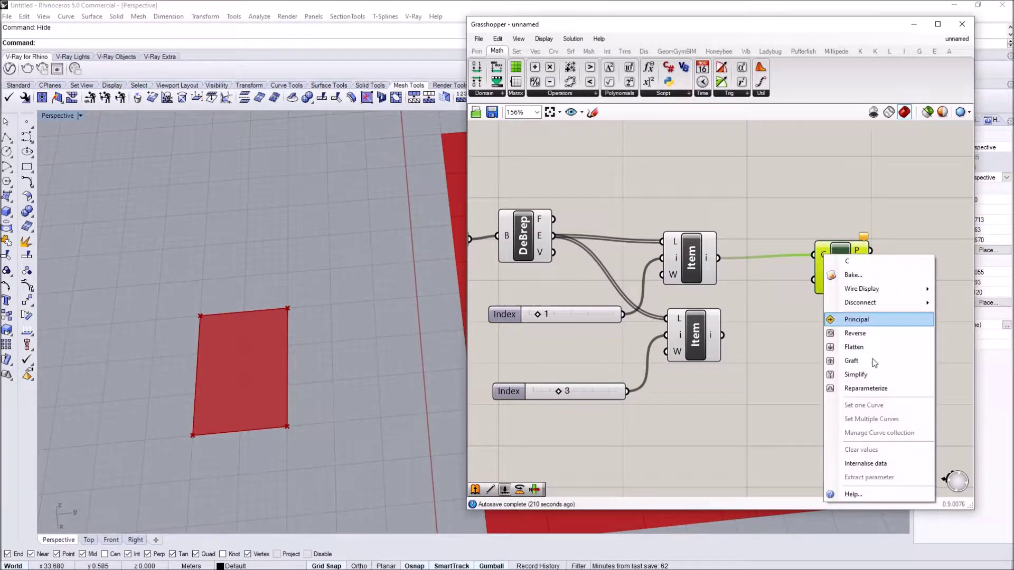
pyautogui.click(857, 389)
# Create a number slider with the value 0.5 and connect it to Evaluate Curve's t input
pyautogui.doubleClick(678, 395)
pyautogui.write('0.5')
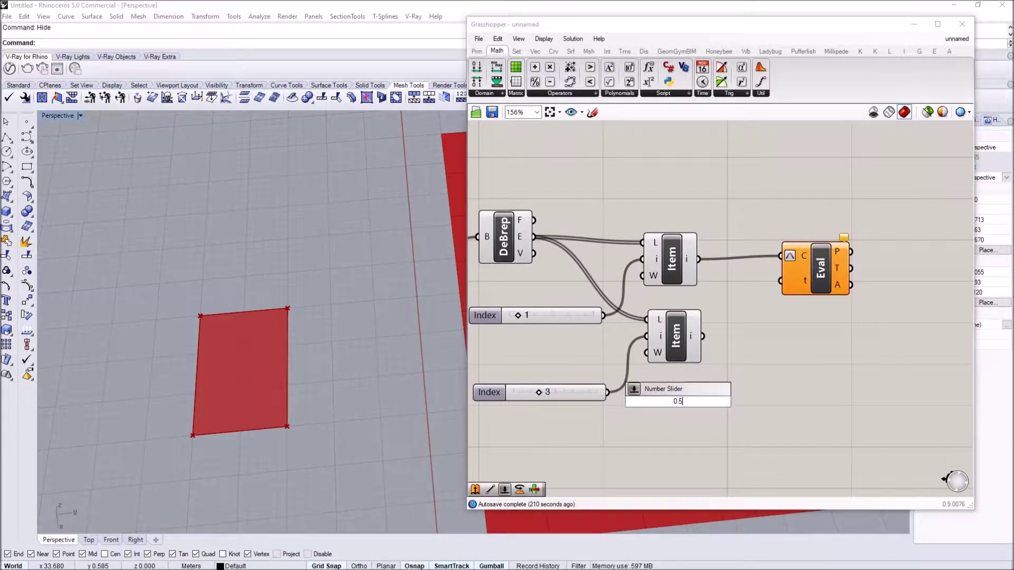
pyautogui.press('Return')
pyautogui.moveTo(746, 403); pyautogui.dragTo(782, 282)
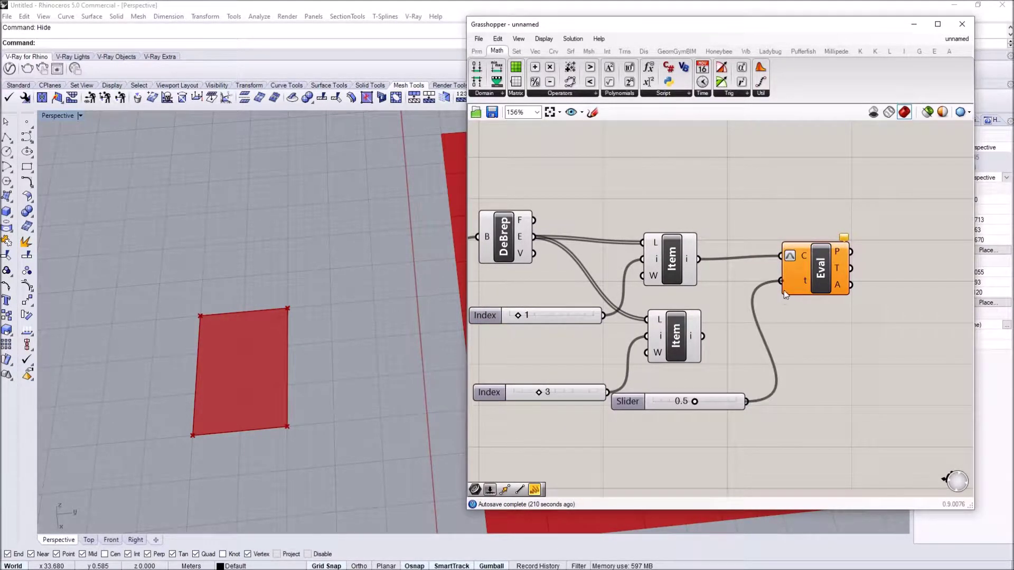
# Duplicate the Evaluate Curve component below the original and feed the lower List Item's edge into the copy's curve input
pyautogui.moveTo(803, 313); pyautogui.dragTo(762, 312, button='right')
pyautogui.moveTo(762, 285); pyautogui.dragTo(850, 367)
pyautogui.moveTo(663, 335); pyautogui.dragTo(840, 335)
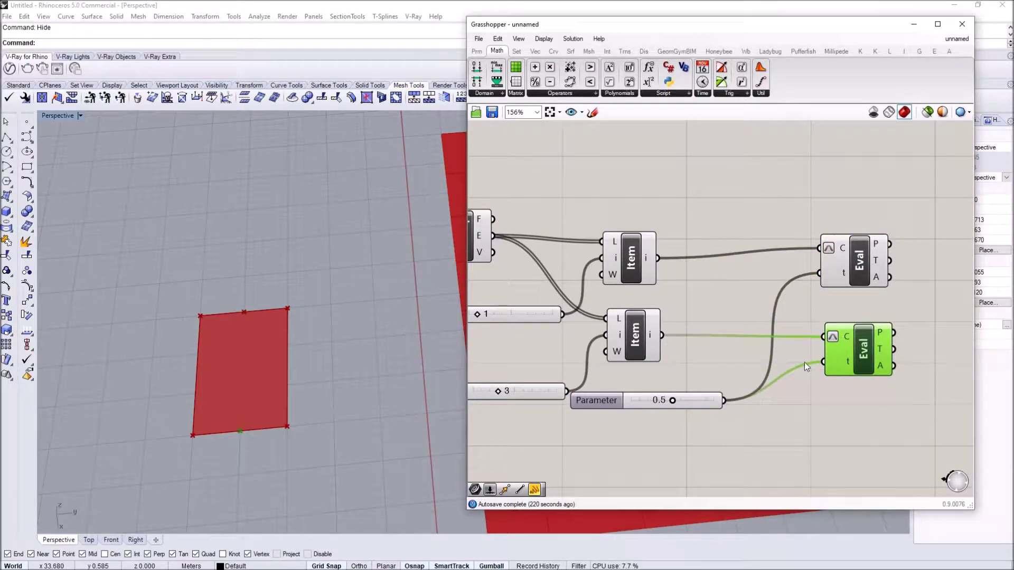
# Set the shared Parameter slider to 0.4 and examine the evaluated points on the surface's two opposite edges
pyautogui.moveTo(675, 403)
pyautogui.mouseDown()
pyautogui.moveTo(650, 400)
pyautogui.moveTo(679, 403)
pyautogui.mouseUp()
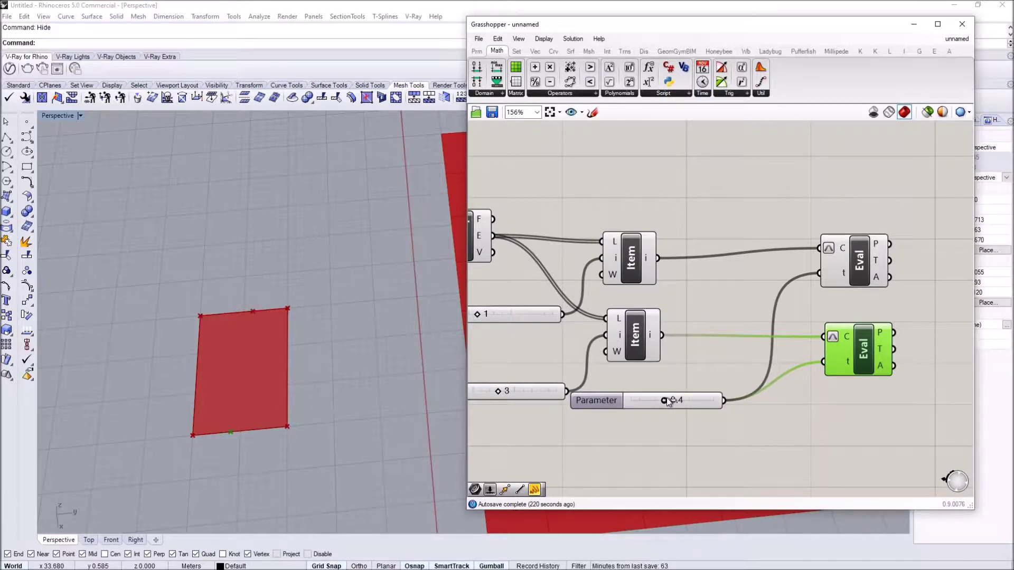
pyautogui.scroll(6, 201, 332)
pyautogui.keyDown('shift'); pyautogui.moveTo(285, 306); pyautogui.dragTo(290, 229, button='right'); pyautogui.keyUp('shift')
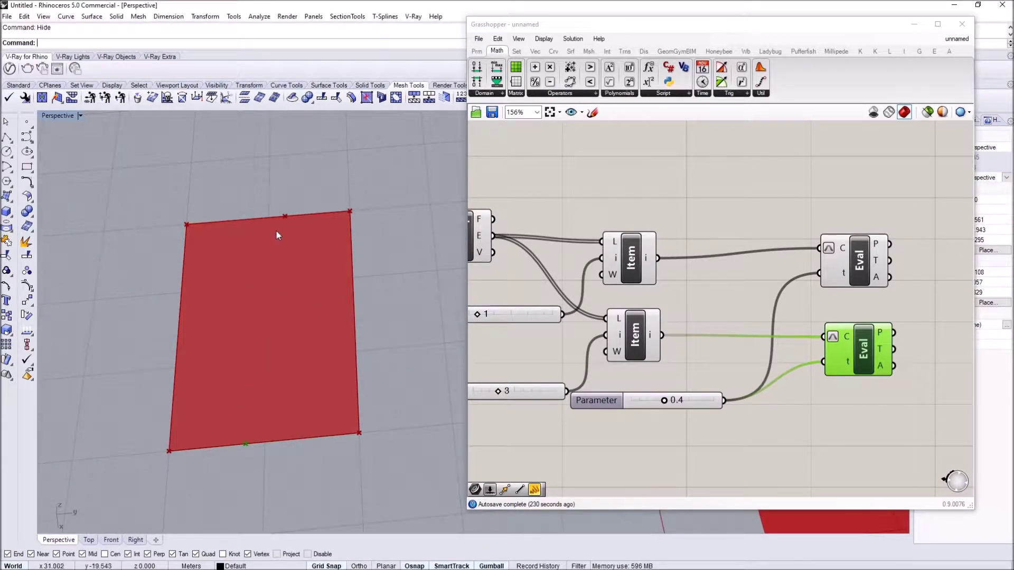
# Set the shared Parameter slider to 0.2 and add a Subtraction component below the Evaluate Curve components
pyautogui.click(661, 402)
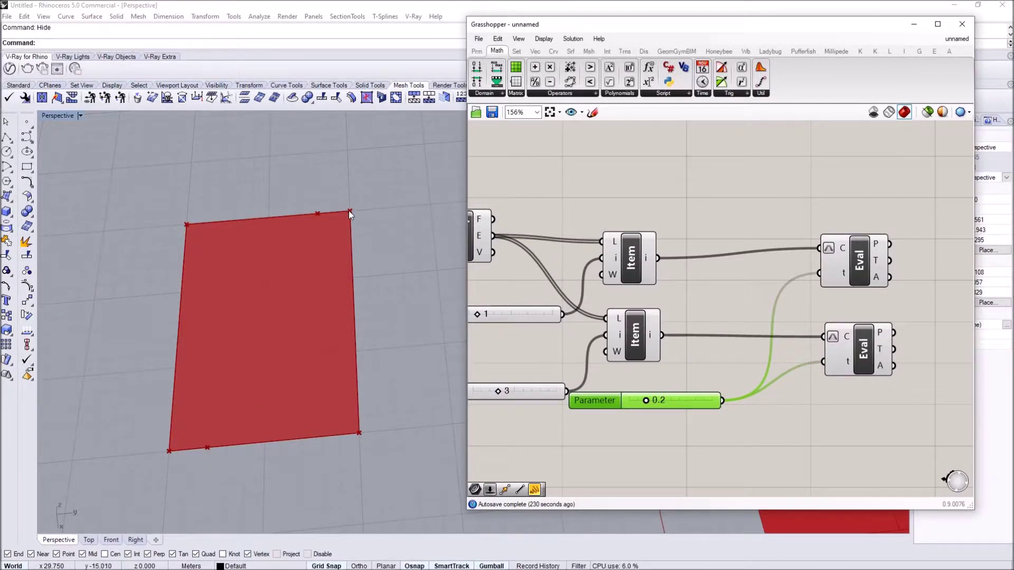
pyautogui.moveTo(737, 380); pyautogui.dragTo(726, 321, button='right')
pyautogui.doubleClick(721, 385)
pyautogui.write('subtra')
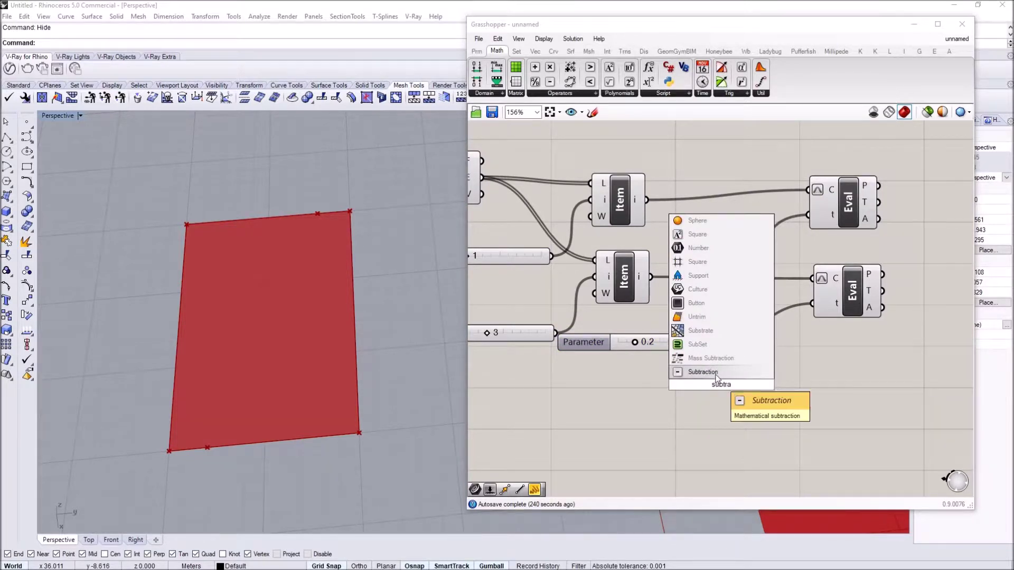
pyautogui.press('Return')
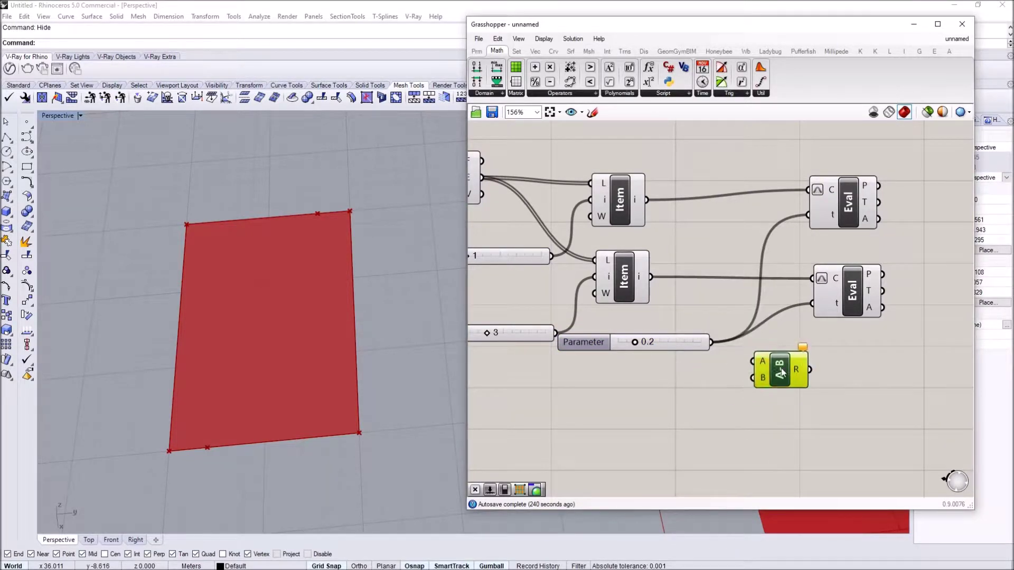
# Subtract the shared slider from a new slider with the value 1 and feed the result into the lower Evaluate Curve's t input
pyautogui.doubleClick(653, 408)
pyautogui.write('12')
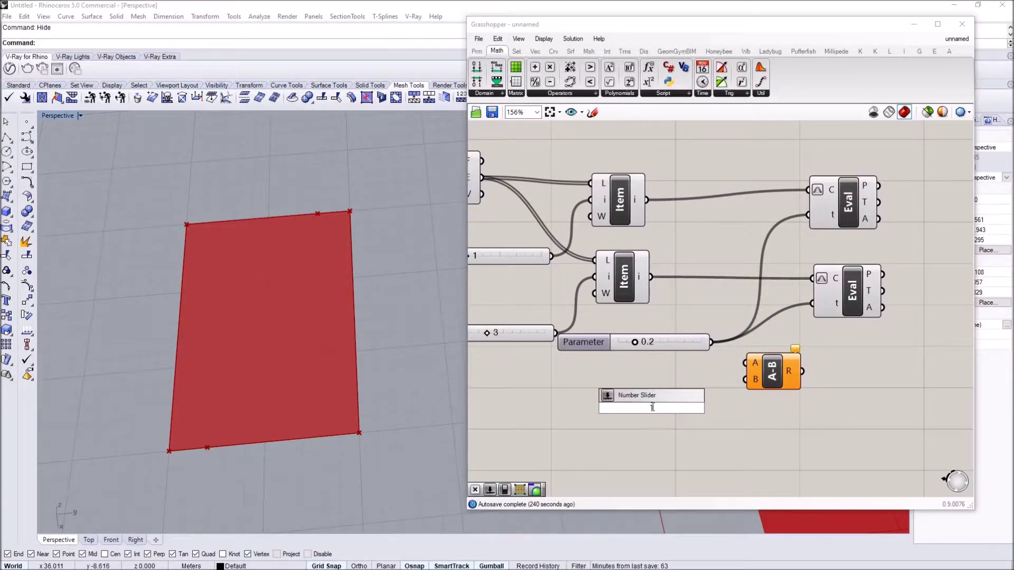
pyautogui.press('Return')
pyautogui.moveTo(719, 407); pyautogui.dragTo(812, 303)
pyautogui.click(837, 298)
pyautogui.moveTo(696, 414); pyautogui.dragTo(673, 391)
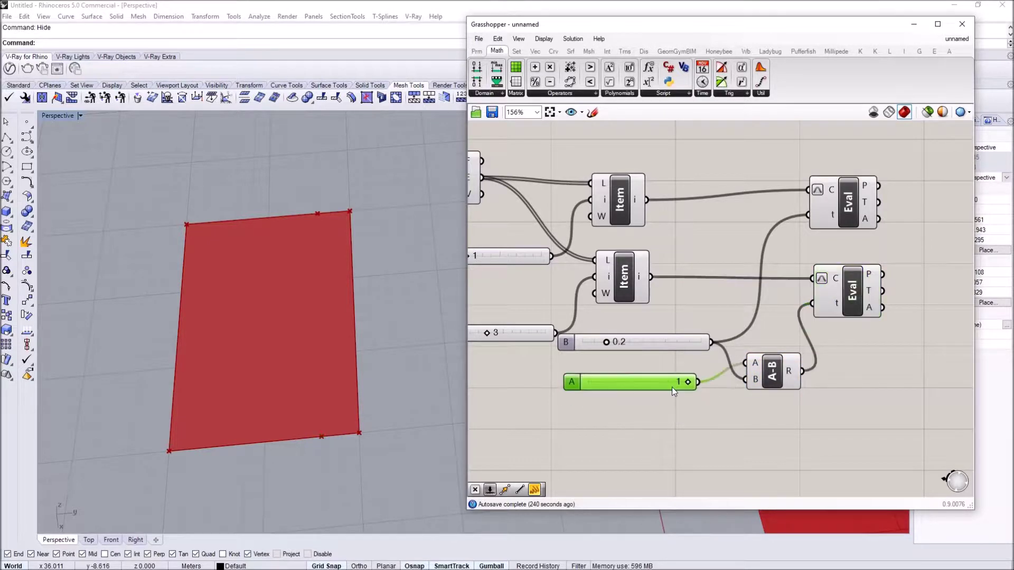
pyautogui.moveTo(758, 394); pyautogui.dragTo(686, 365)
pyautogui.moveTo(786, 385); pyautogui.dragTo(786, 417)
pyautogui.click(655, 359)
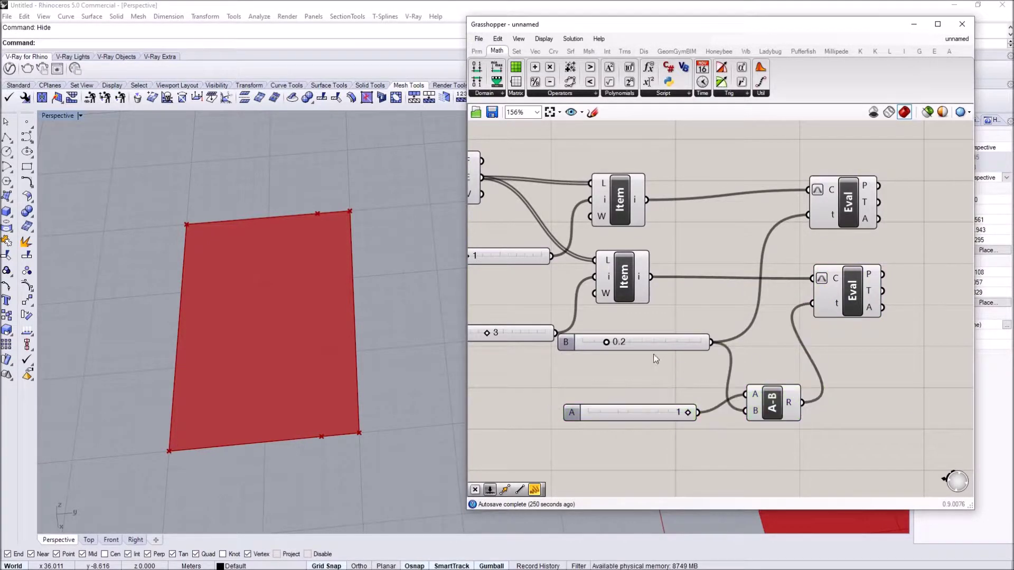
# Set the shared parameter slider to 0.5 and shift the upper Evaluate Curve component slightly aside
pyautogui.moveTo(609, 344); pyautogui.dragTo(635, 343)
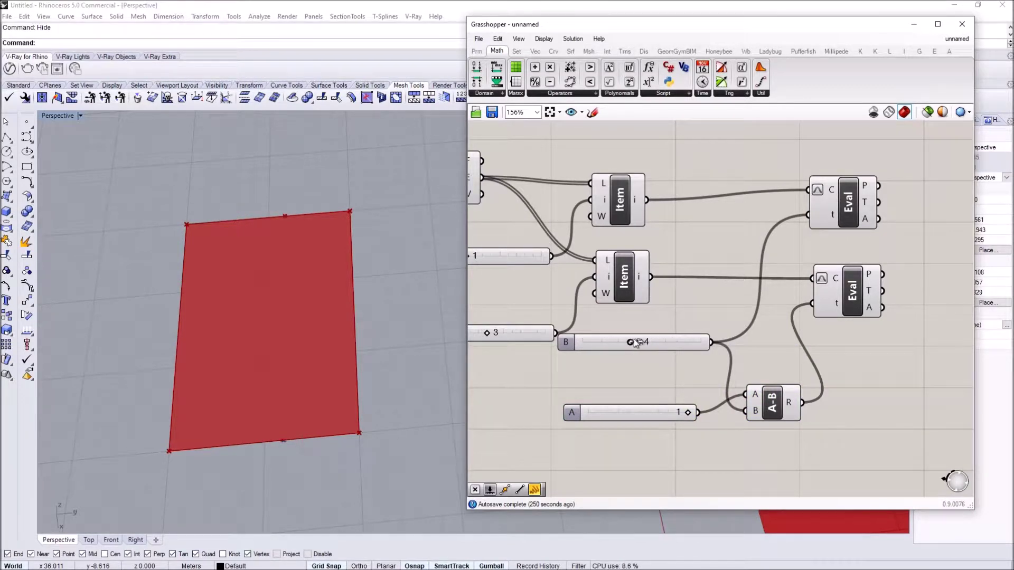
pyautogui.scroll(-2, 649, 342)
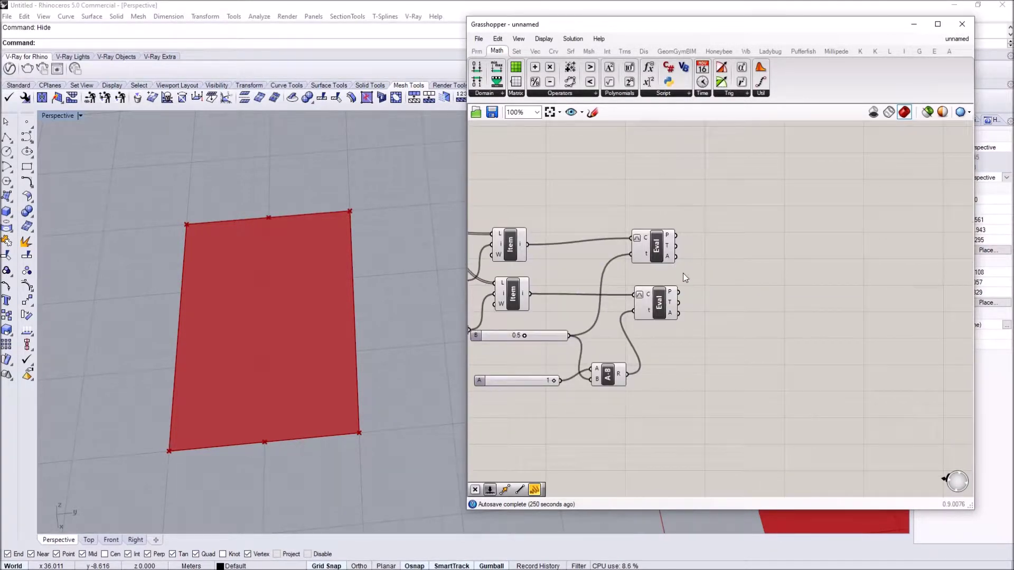
pyautogui.scroll(1, 684, 274)
pyautogui.moveTo(646, 239); pyautogui.dragTo(680, 247)
pyautogui.keyDown('shift'); pyautogui.click(653, 313); pyautogui.keyUp('shift')
# Add a Move component for the upper evaluated point and drive its translation with a new Unit Z vector
pyautogui.doubleClick(782, 256)
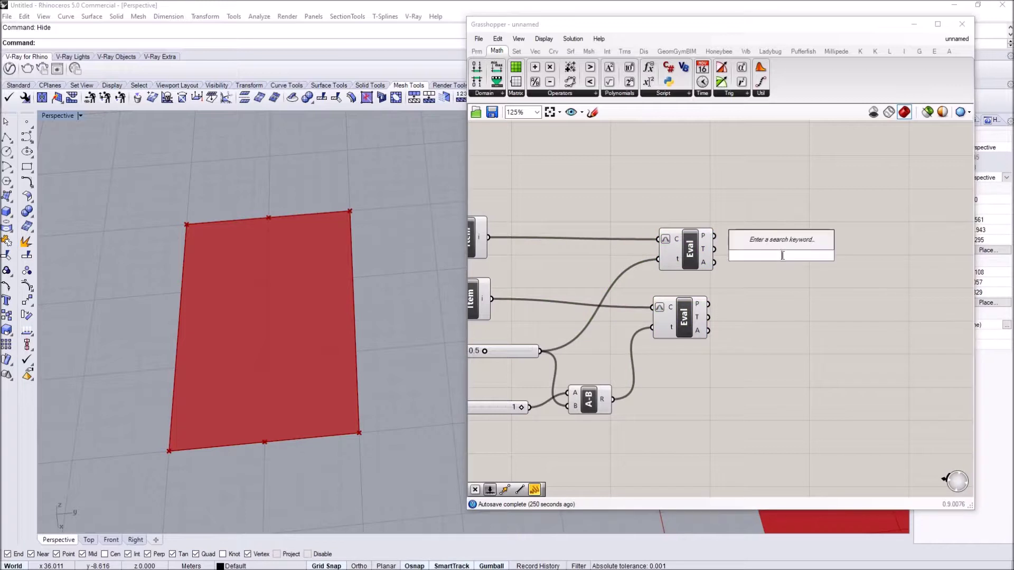
pyautogui.write('move')
pyautogui.press('Return')
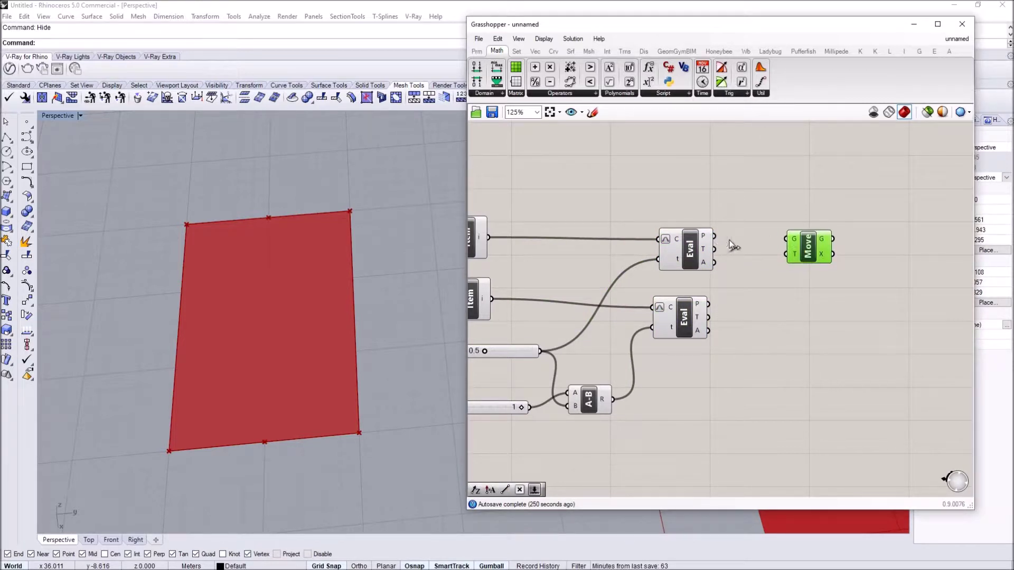
pyautogui.moveTo(716, 236); pyautogui.dragTo(785, 239)
pyautogui.doubleClick(702, 188)
pyautogui.write('z')
pyautogui.press('Return')
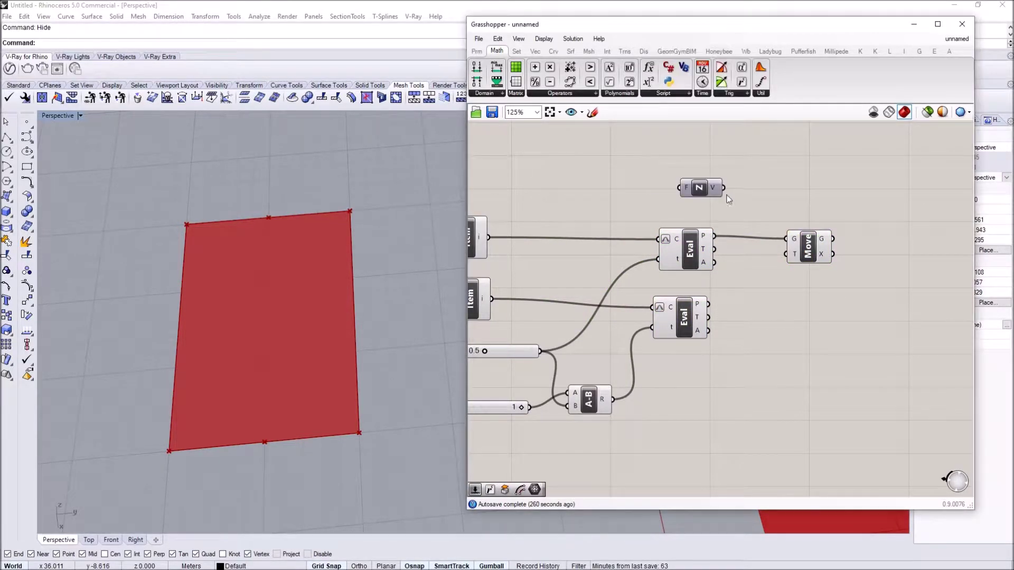
pyautogui.moveTo(723, 187); pyautogui.dragTo(785, 254)
# Create a number slider, connect it to the Unit Z factor input and set it to 3
pyautogui.doubleClick(614, 159)
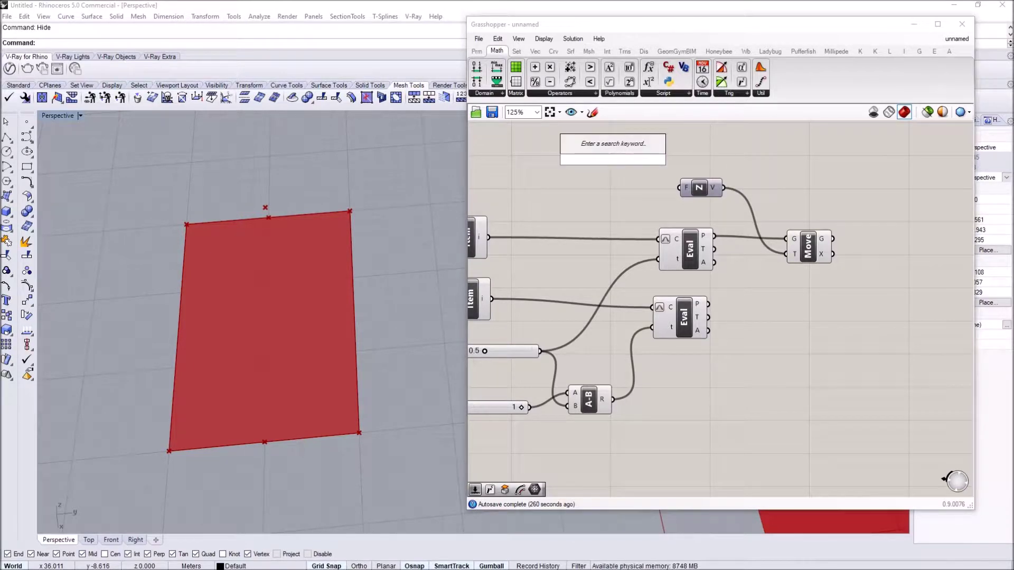
pyautogui.write('190')
pyautogui.press('Return')
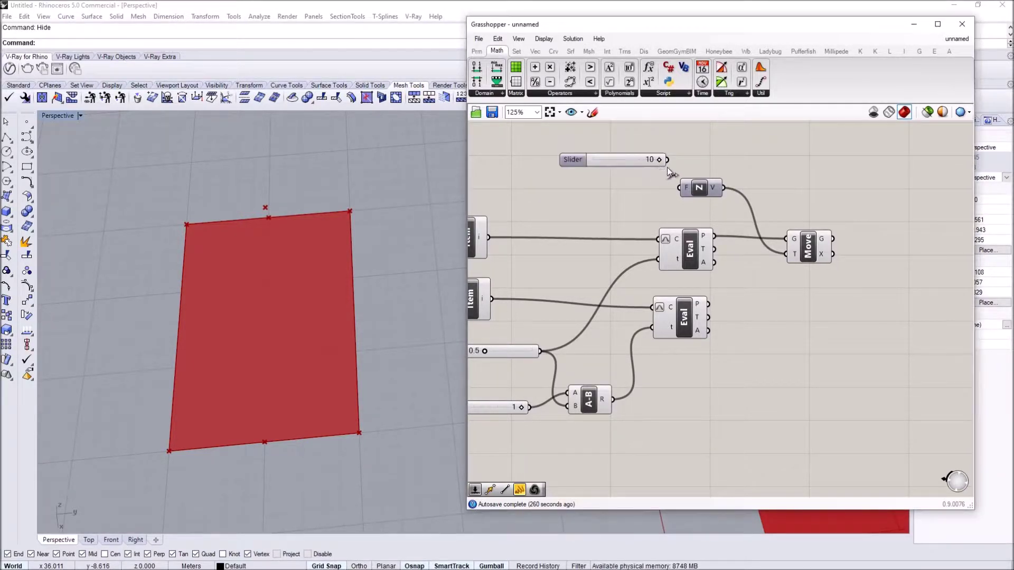
pyautogui.moveTo(572, 160); pyautogui.dragTo(530, 191)
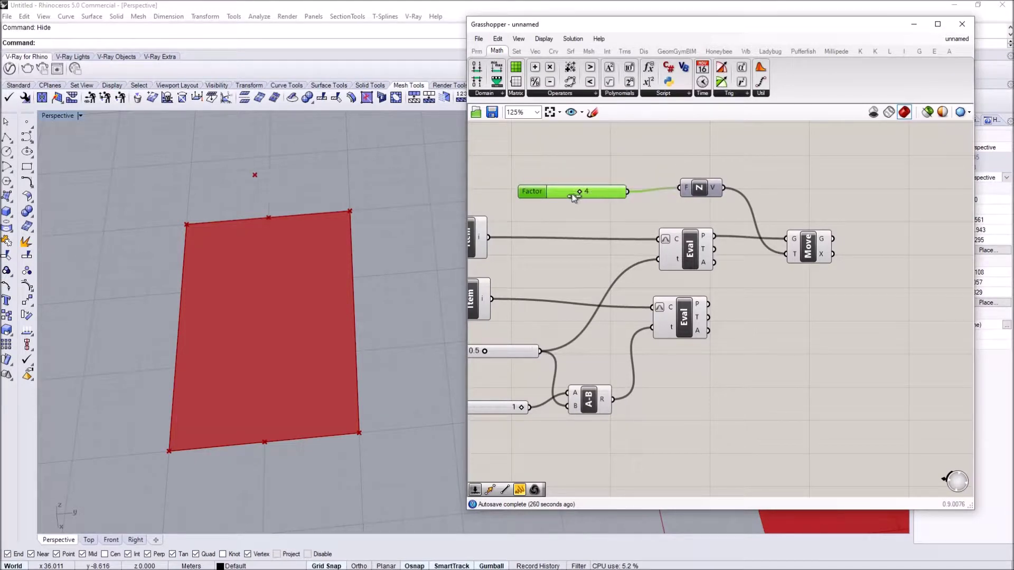
# Duplicate the Move component for the lower evaluated point, using the same Unit Z vector, and align the two Move components
pyautogui.moveTo(799, 244); pyautogui.dragTo(808, 304)
pyautogui.moveTo(707, 305); pyautogui.dragTo(796, 302)
pyautogui.click(715, 349)
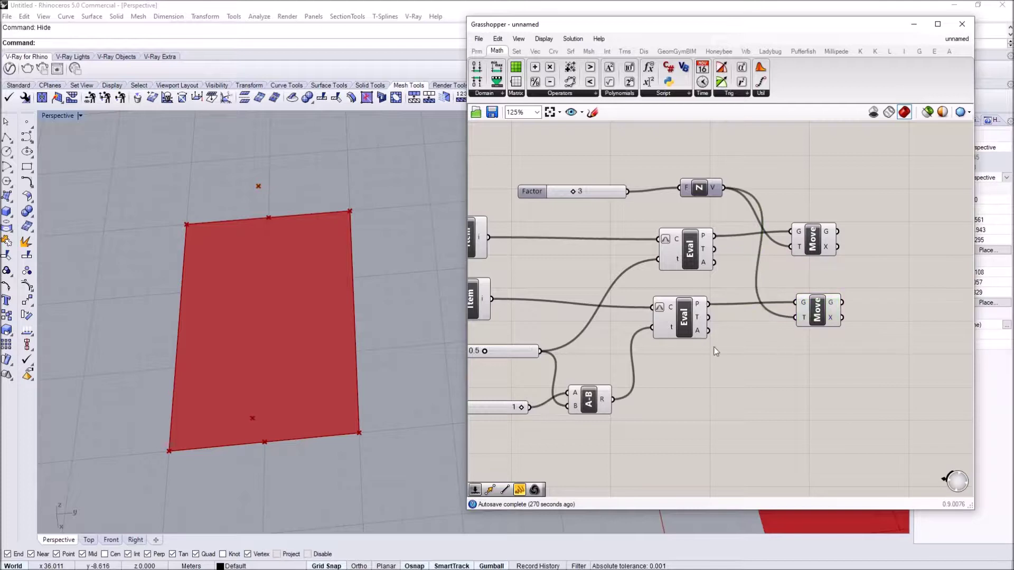
pyautogui.moveTo(343, 381); pyautogui.dragTo(318, 305, button='right')
pyautogui.moveTo(805, 236); pyautogui.dragTo(809, 231)
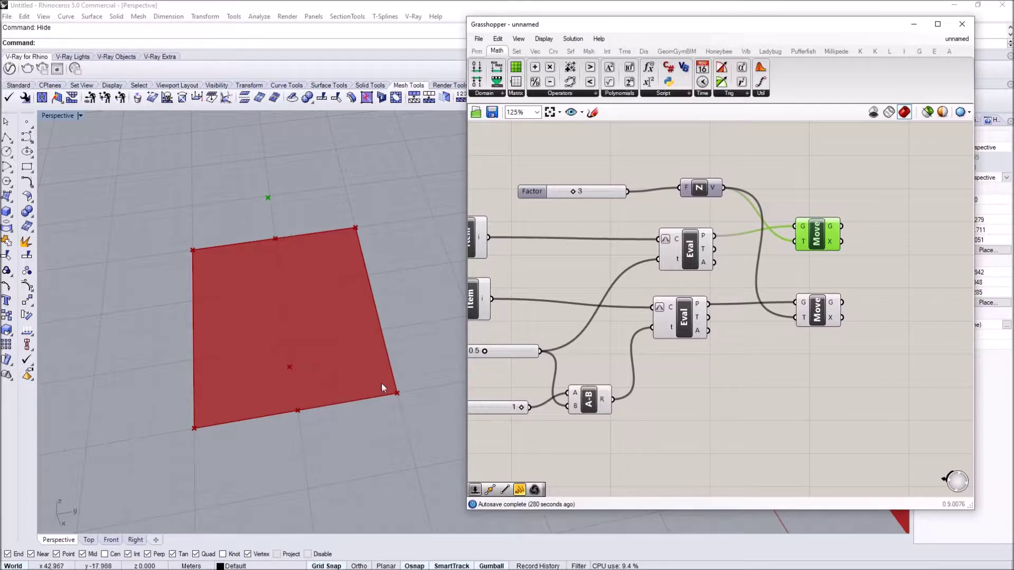
# Move all components downstream of Deconstruct Brep well below it to free up canvas space
pyautogui.scroll(-2, 824, 230)
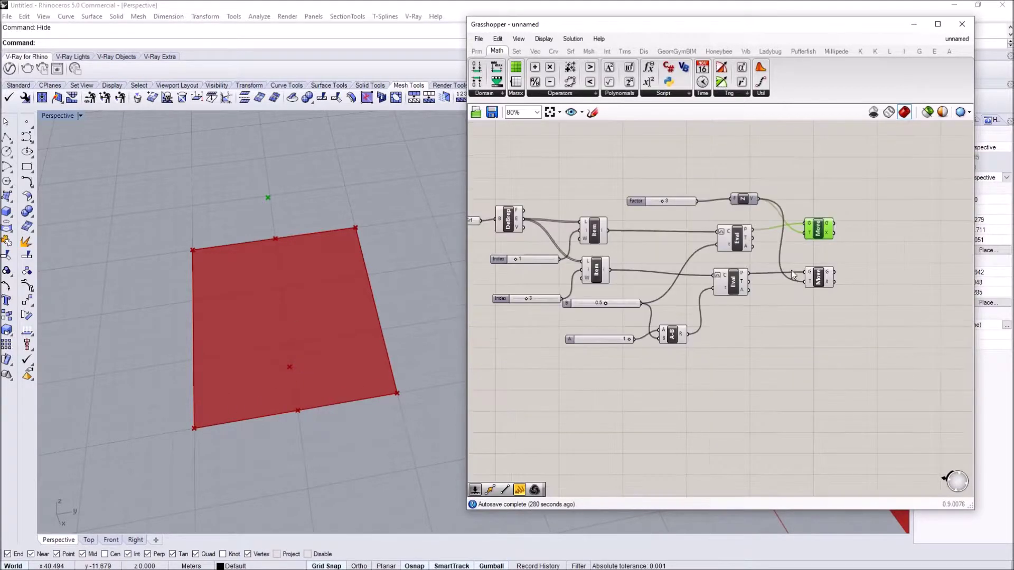
pyautogui.click(790, 270)
pyautogui.moveTo(673, 243); pyautogui.dragTo(702, 242, button='right')
pyautogui.scroll(-1, 702, 243)
pyautogui.moveTo(838, 326); pyautogui.dragTo(584, 178)
pyautogui.moveTo(640, 262); pyautogui.dragTo(638, 369)
pyautogui.click(640, 258)
pyautogui.scroll(2, 581, 211)
pyautogui.click(572, 224)
pyautogui.scroll(3, 581, 207)
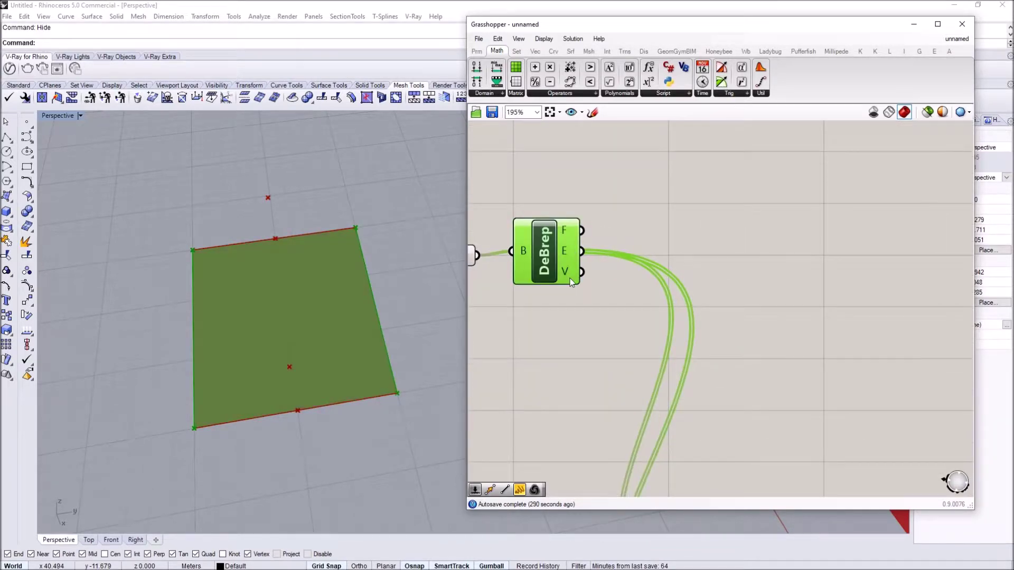
pyautogui.moveTo(571, 282)
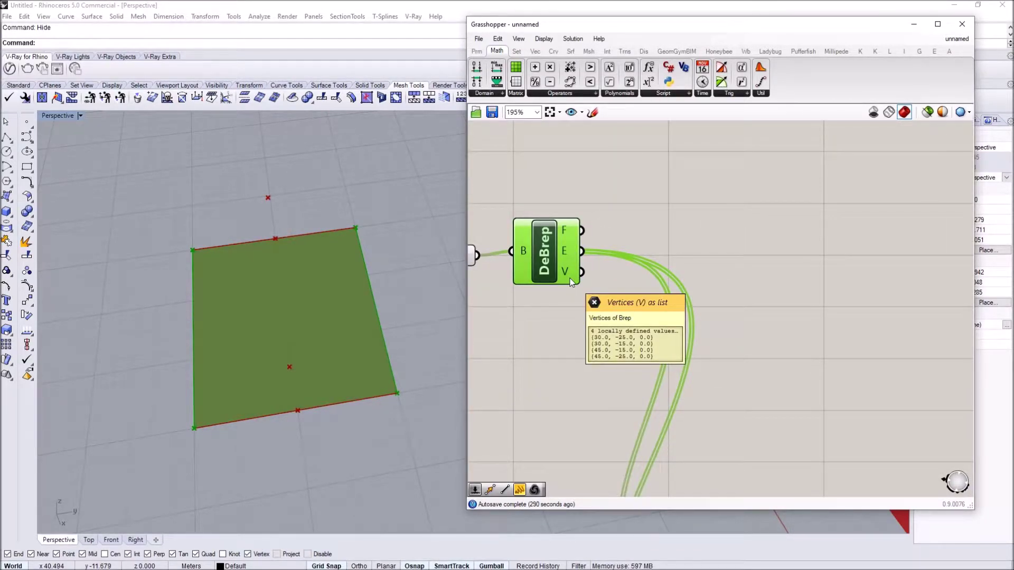
pyautogui.click(595, 233)
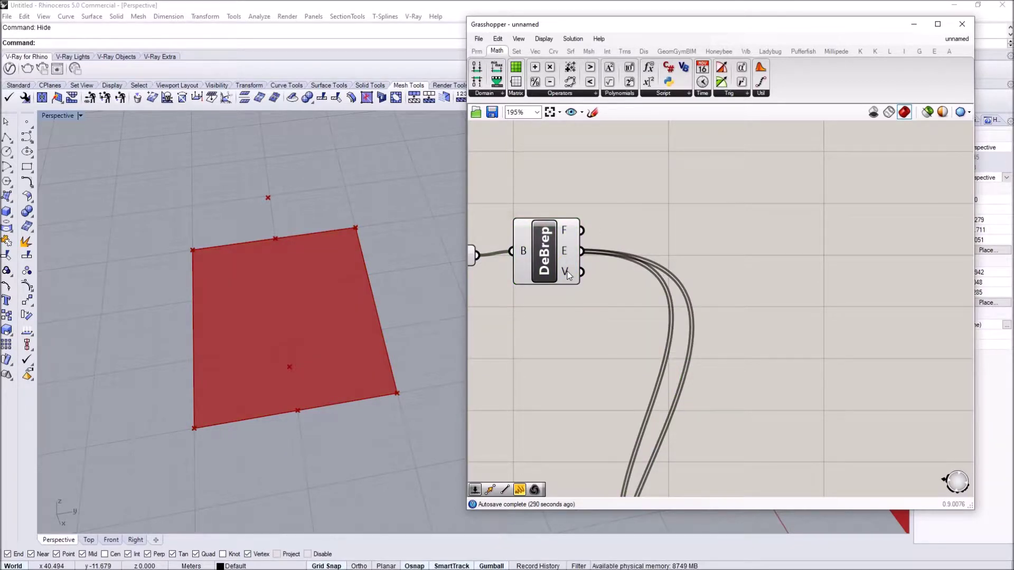
pyautogui.scroll(-1, 578, 242)
pyautogui.doubleClick(683, 252)
pyautogui.write('lis')
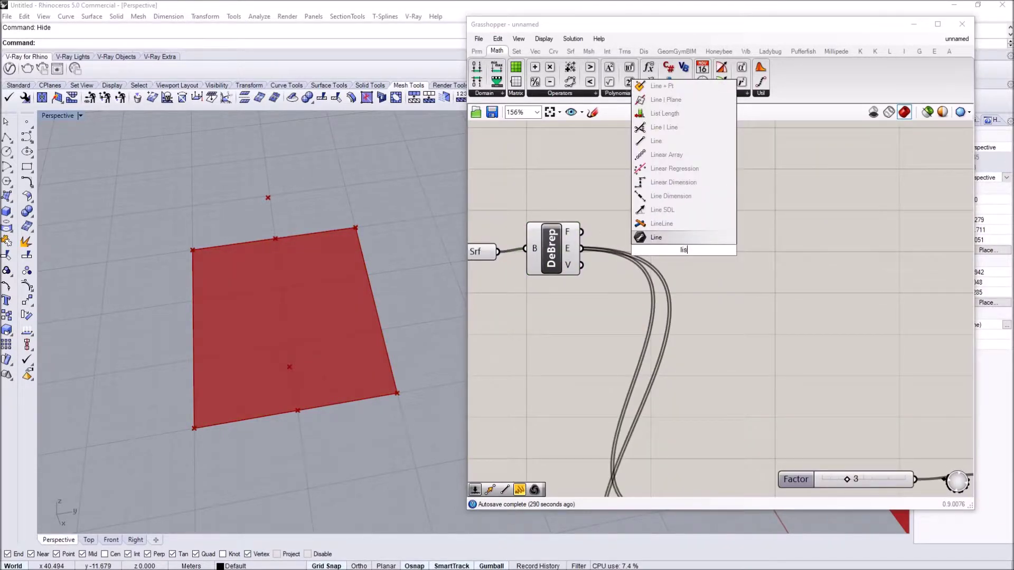
pyautogui.write('t ite')
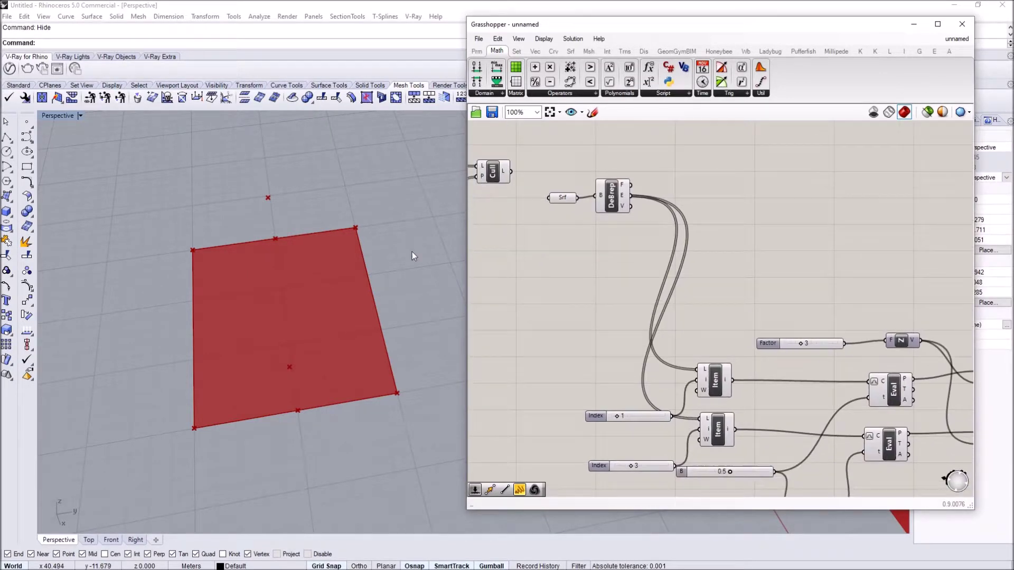
# Add an Extrude Point component beside the Move components
pyautogui.click(351, 295)
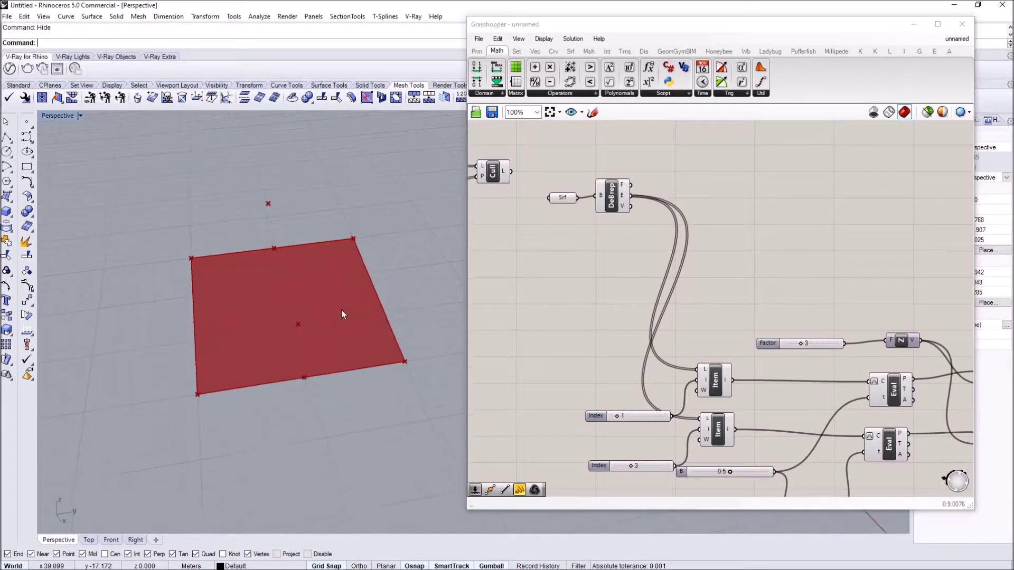
pyautogui.moveTo(341, 310); pyautogui.dragTo(338, 311, button='right')
pyautogui.moveTo(616, 206); pyautogui.dragTo(590, 195, button='right')
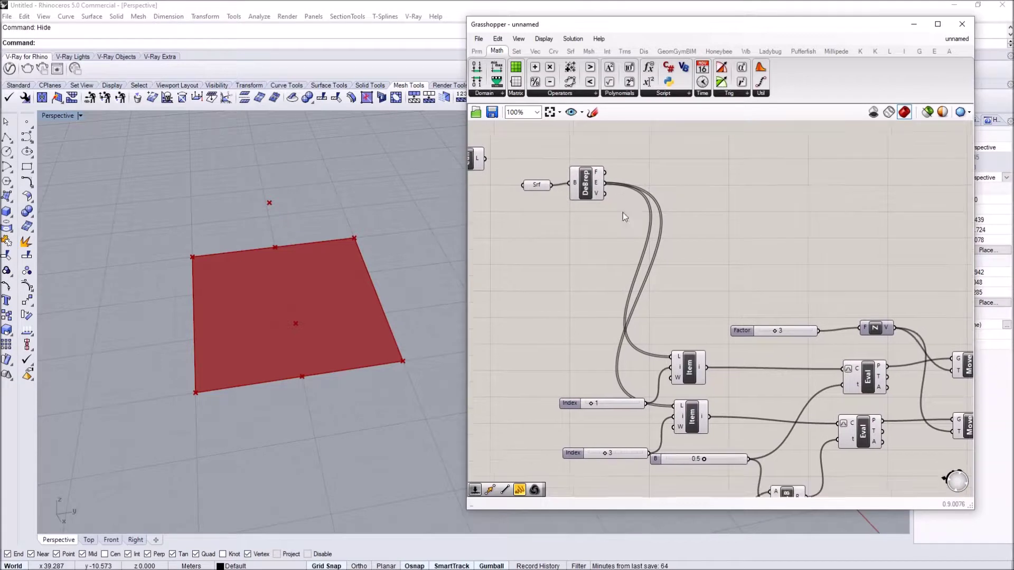
pyautogui.click(599, 187)
pyautogui.scroll(-1, 610, 188)
pyautogui.moveTo(771, 284); pyautogui.dragTo(690, 243, button='right')
pyautogui.doubleClick(863, 255)
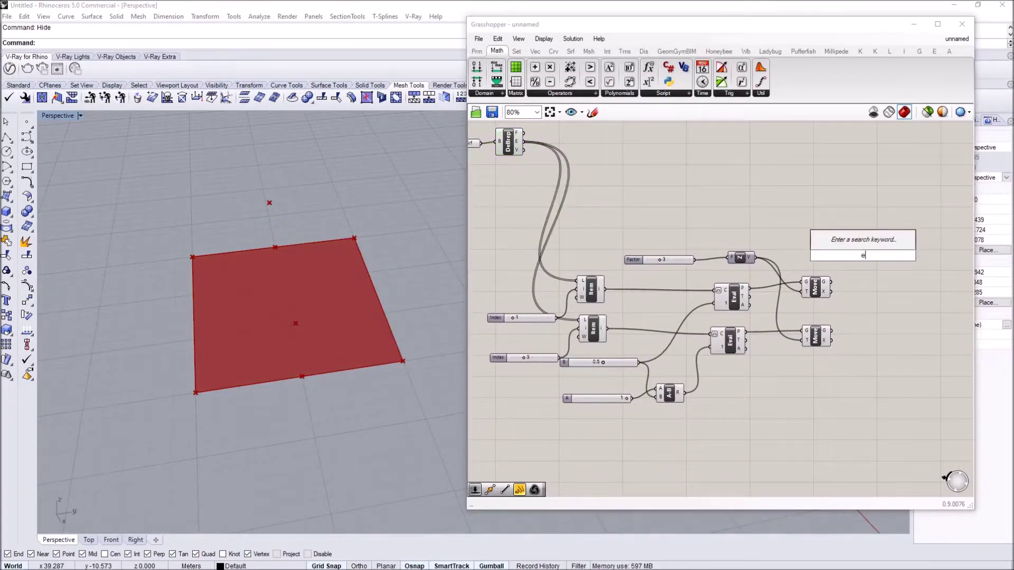
pyautogui.write('extrude')
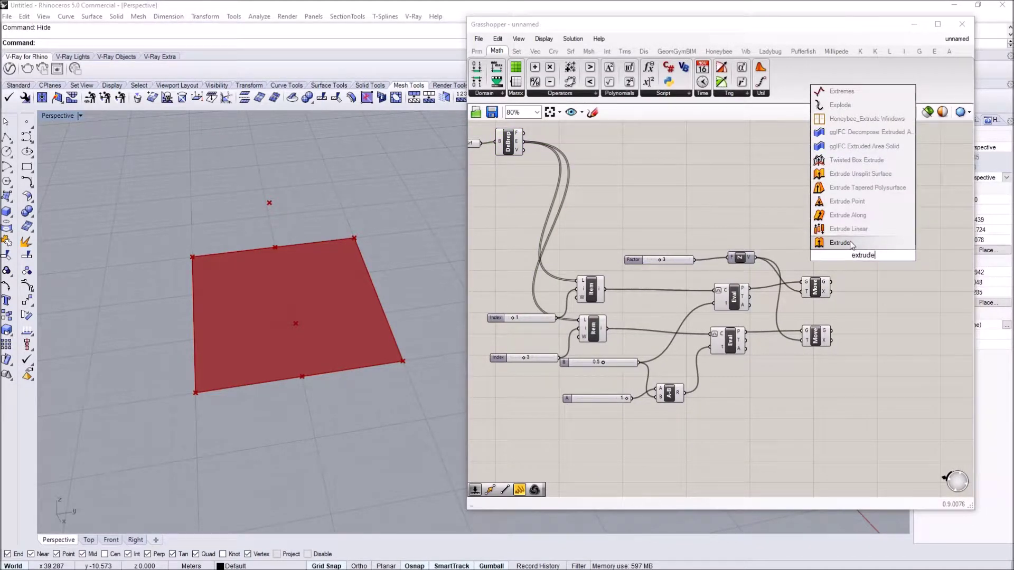
pyautogui.click(849, 202)
pyautogui.moveTo(859, 254); pyautogui.dragTo(867, 252)
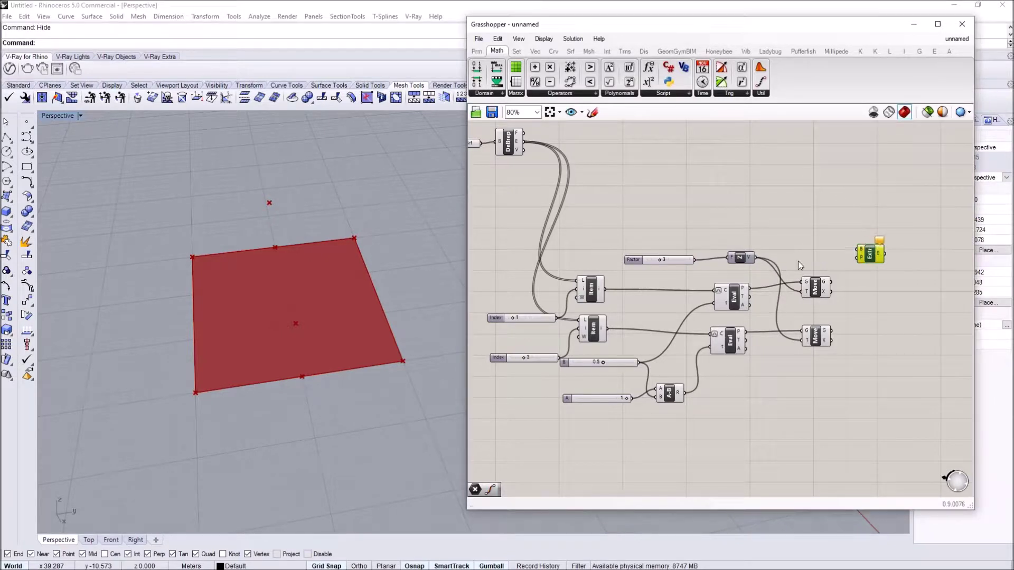
# Feed the upper List Item's edge and the upper moved point into Extrude Point, and duplicate the component below
pyautogui.moveTo(639, 276); pyautogui.dragTo(614, 270, button='right')
pyautogui.click(559, 284)
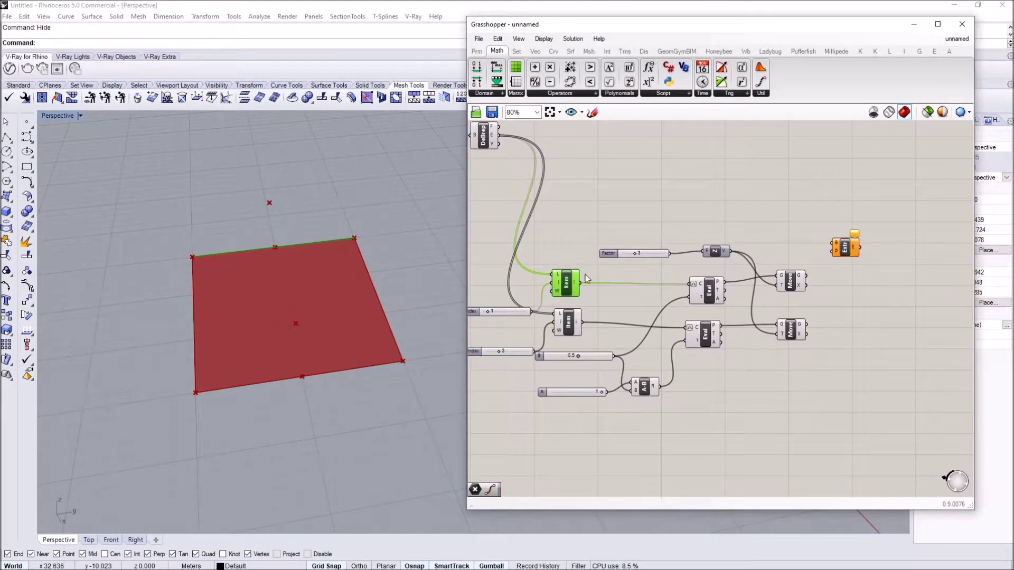
pyautogui.moveTo(778, 244); pyautogui.dragTo(853, 317)
pyautogui.click(794, 279)
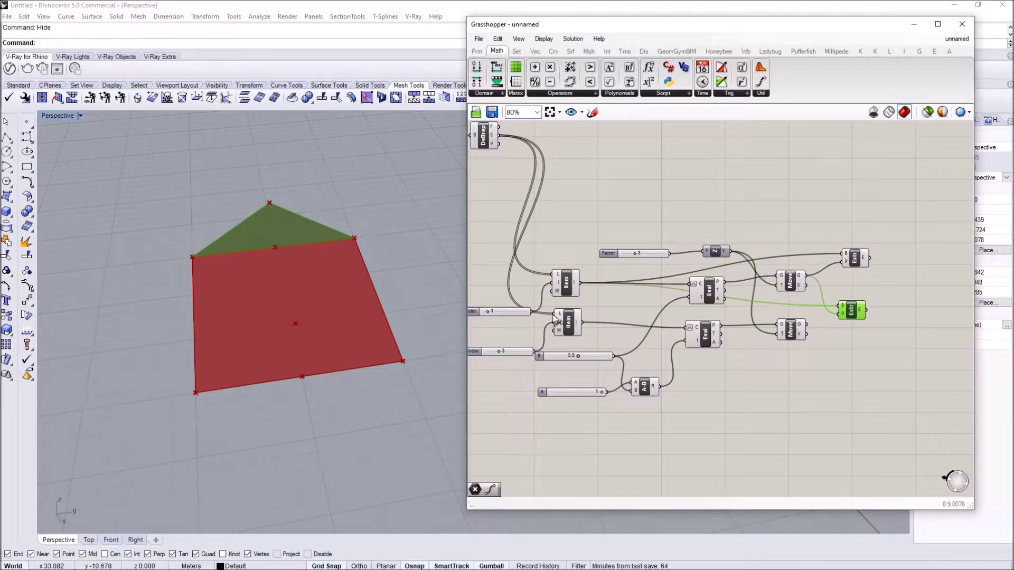
# Feed the lower List Item's edge and the lower moved point into the copied Extrude Point, and align both extrusion components
pyautogui.moveTo(582, 323); pyautogui.dragTo(840, 314)
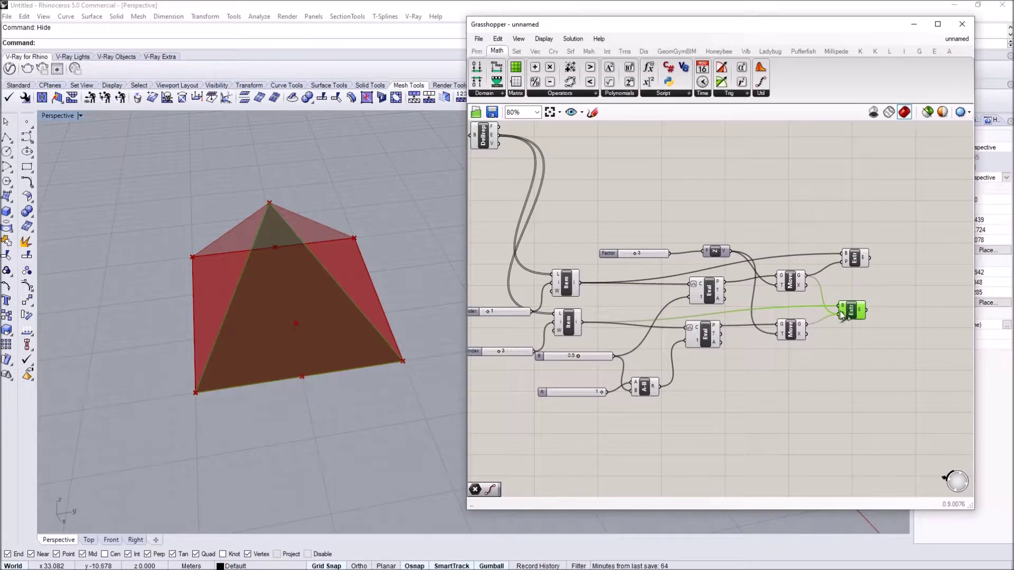
pyautogui.moveTo(314, 372); pyautogui.dragTo(315, 278, button='right')
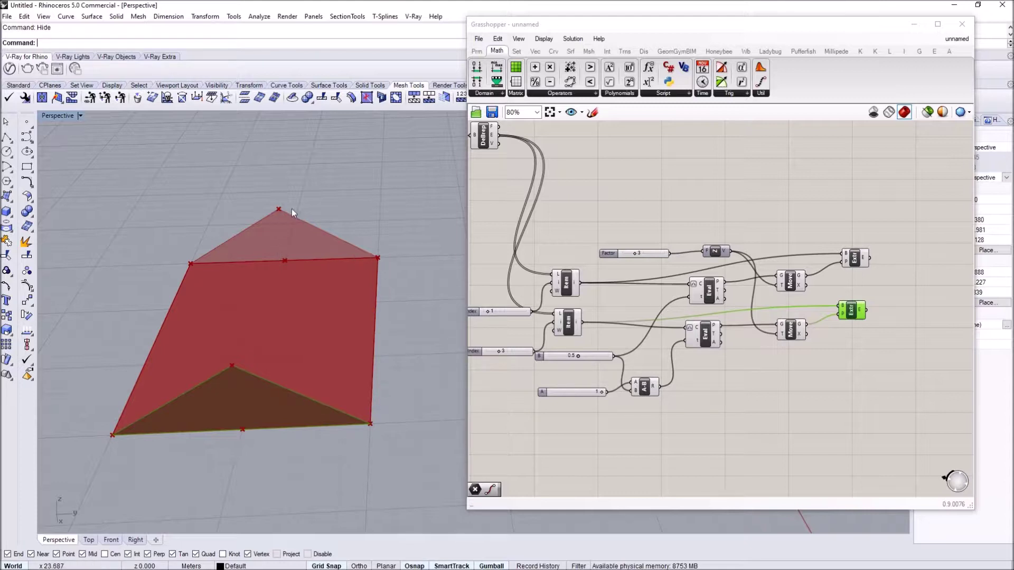
pyautogui.click(866, 334)
pyautogui.moveTo(852, 310); pyautogui.dragTo(855, 315)
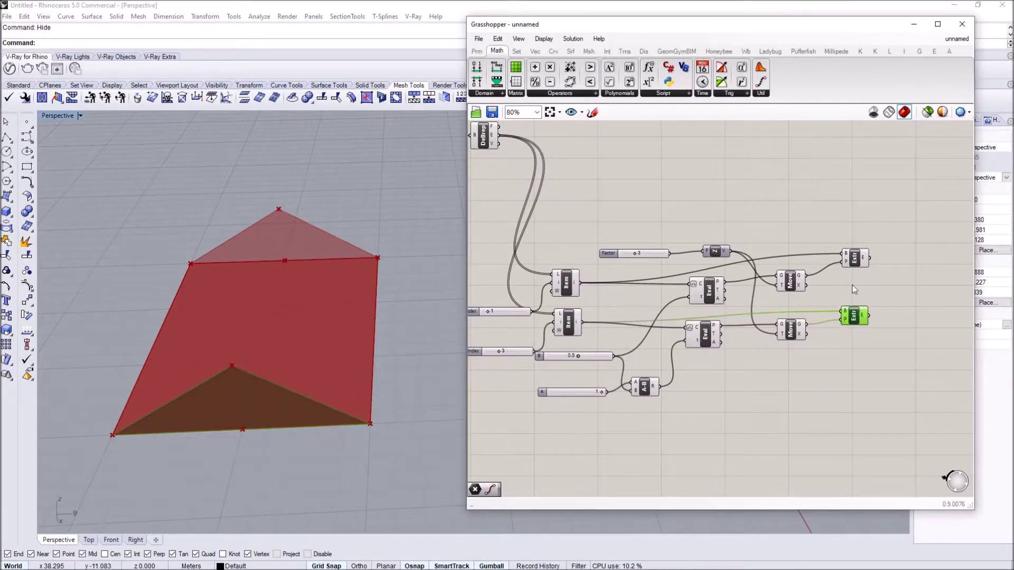
pyautogui.moveTo(854, 260); pyautogui.dragTo(856, 270)
pyautogui.click(850, 253)
# Move both Extrude Point components up and add a Line component connecting the two moved points
pyautogui.moveTo(889, 336); pyautogui.dragTo(822, 333, button='right')
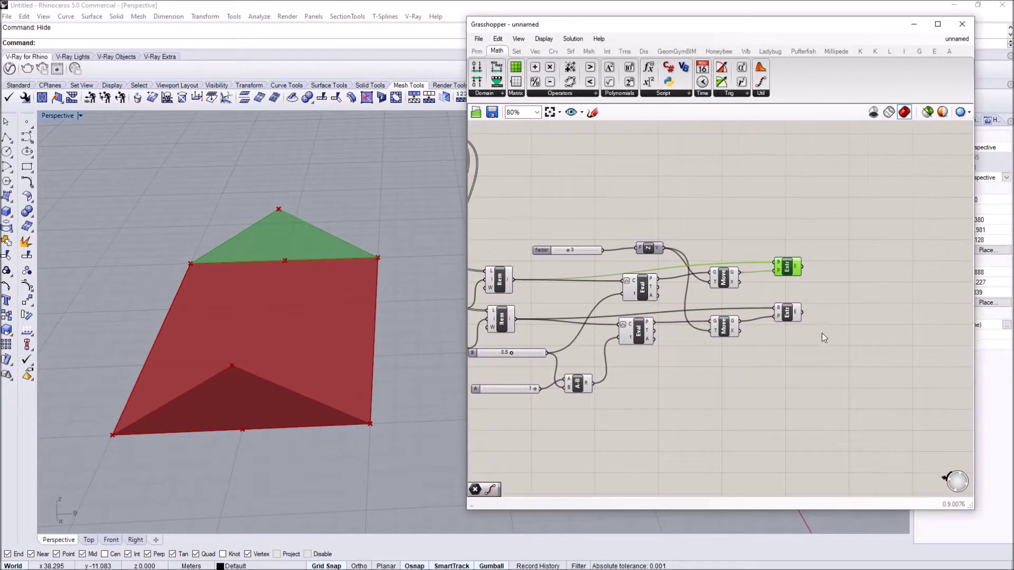
pyautogui.moveTo(822, 333); pyautogui.dragTo(781, 264)
pyautogui.moveTo(787, 267); pyautogui.dragTo(794, 229)
pyautogui.click(788, 317)
pyautogui.doubleClick(789, 317)
pyautogui.write('line')
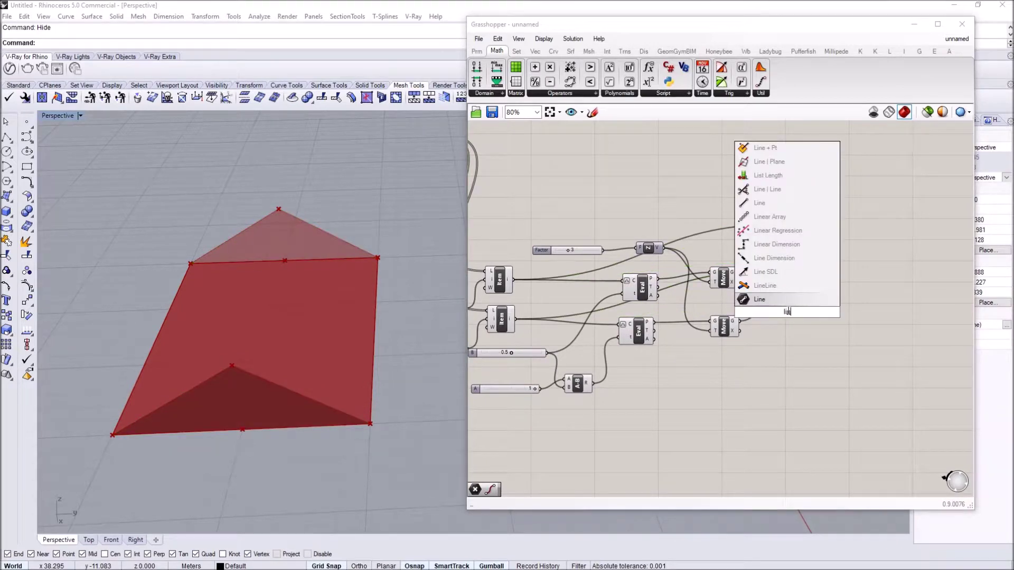
pyautogui.press('Return')
pyautogui.moveTo(767, 300); pyautogui.dragTo(778, 315)
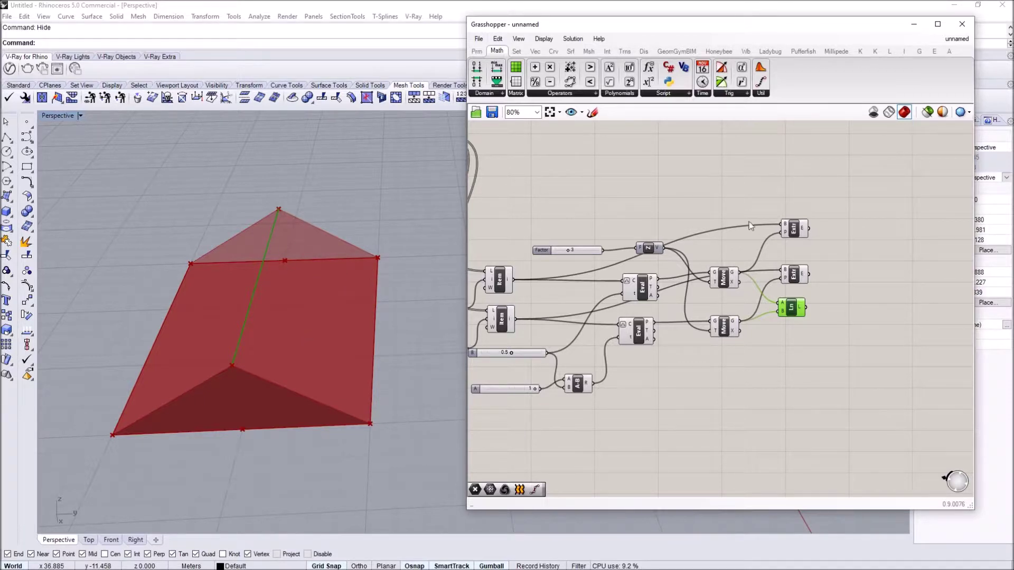
# Duplicate the upper List Item with its Index slider above the originals and set the copied index to 2
pyautogui.moveTo(797, 243); pyautogui.dragTo(830, 265, button='right')
pyautogui.moveTo(823, 332)
pyautogui.mouseDown()
pyautogui.moveTo(826, 303)
pyautogui.moveTo(826, 333)
pyautogui.mouseUp()
pyautogui.moveTo(513, 221); pyautogui.dragTo(629, 254, button='right')
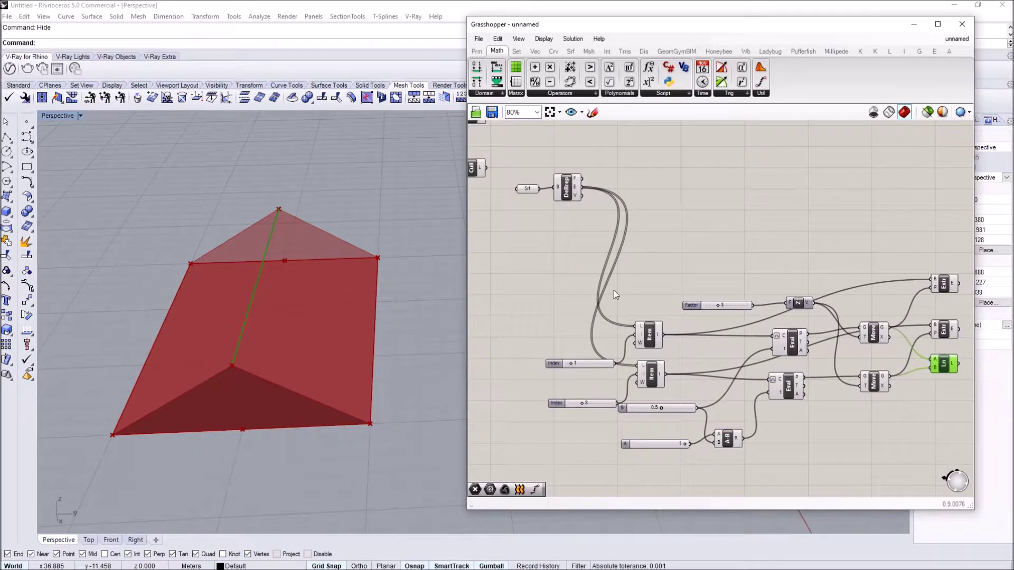
pyautogui.click(648, 338)
pyautogui.keyDown('shift'); pyautogui.click(602, 364); pyautogui.keyUp('shift')
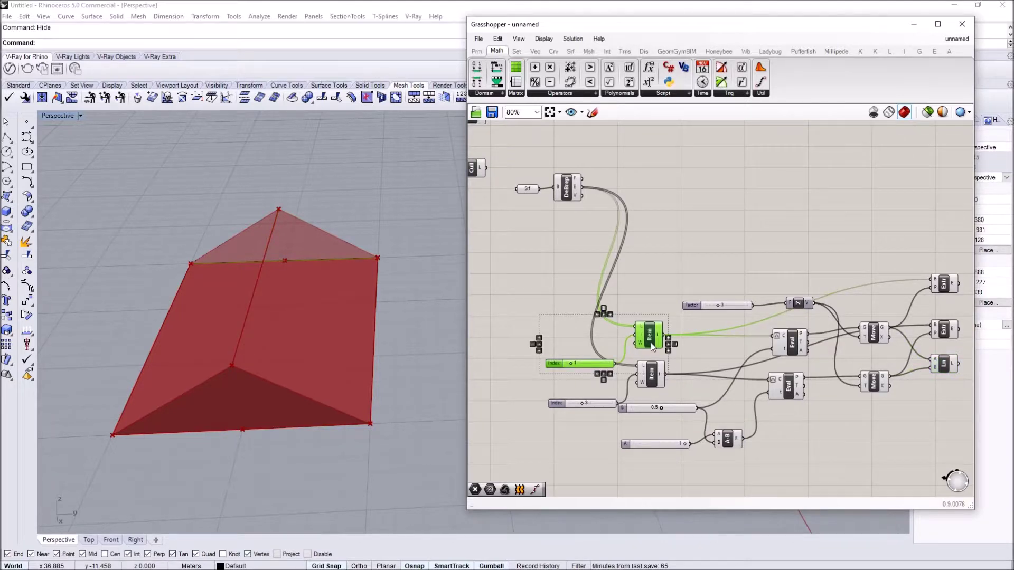
pyautogui.keyDown('alt'); pyautogui.moveTo(647, 331); pyautogui.dragTo(652, 240); pyautogui.keyUp('alt')
pyautogui.scroll(1, 575, 188)
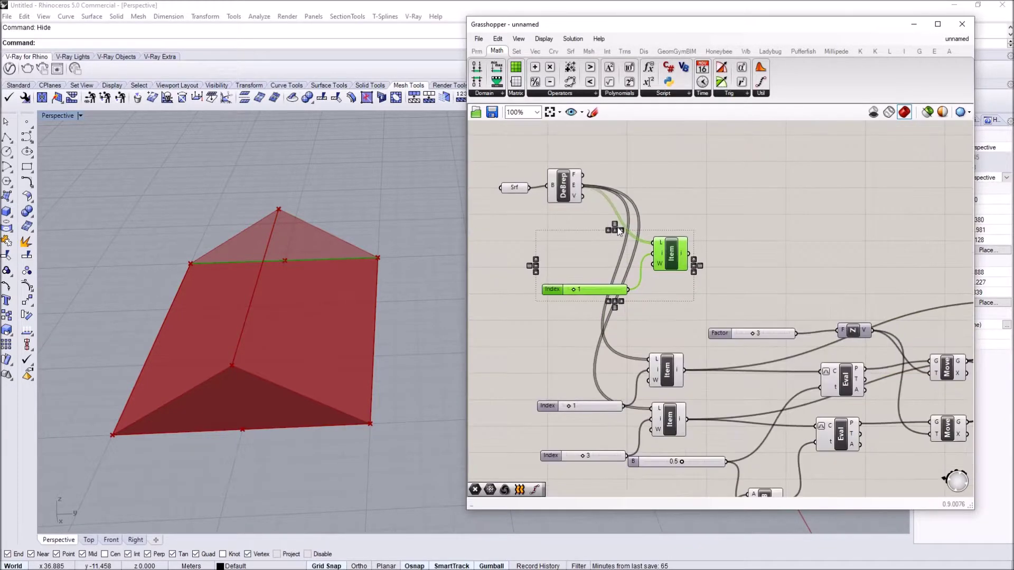
pyautogui.moveTo(366, 331); pyautogui.dragTo(389, 252, button='right')
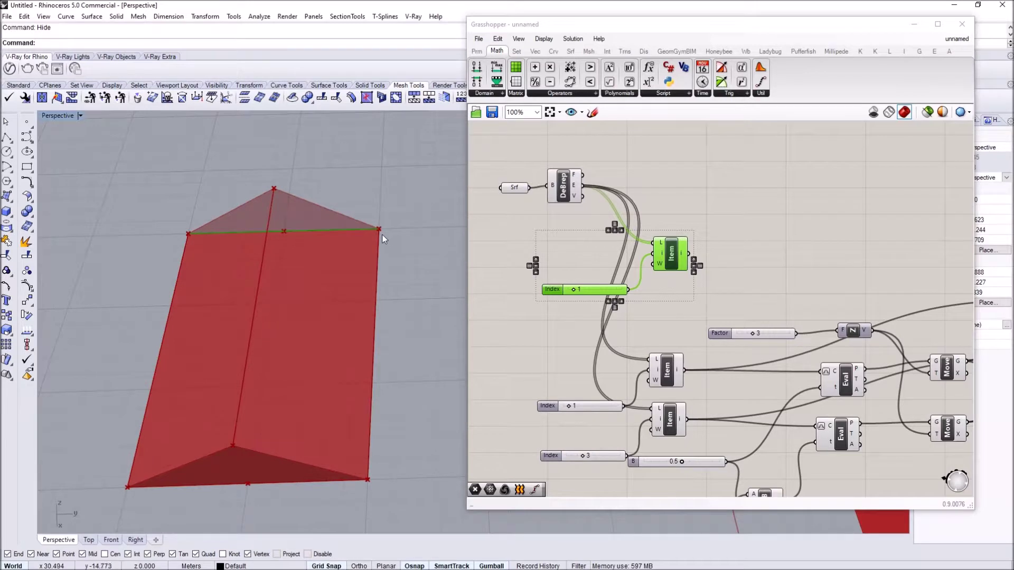
pyautogui.click(658, 265)
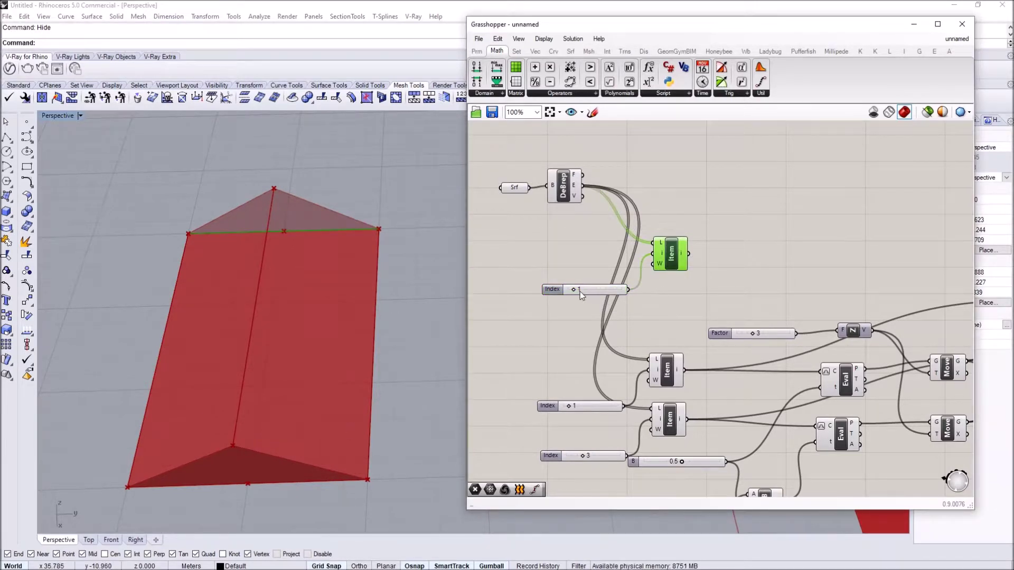
pyautogui.moveTo(576, 294); pyautogui.dragTo(579, 294)
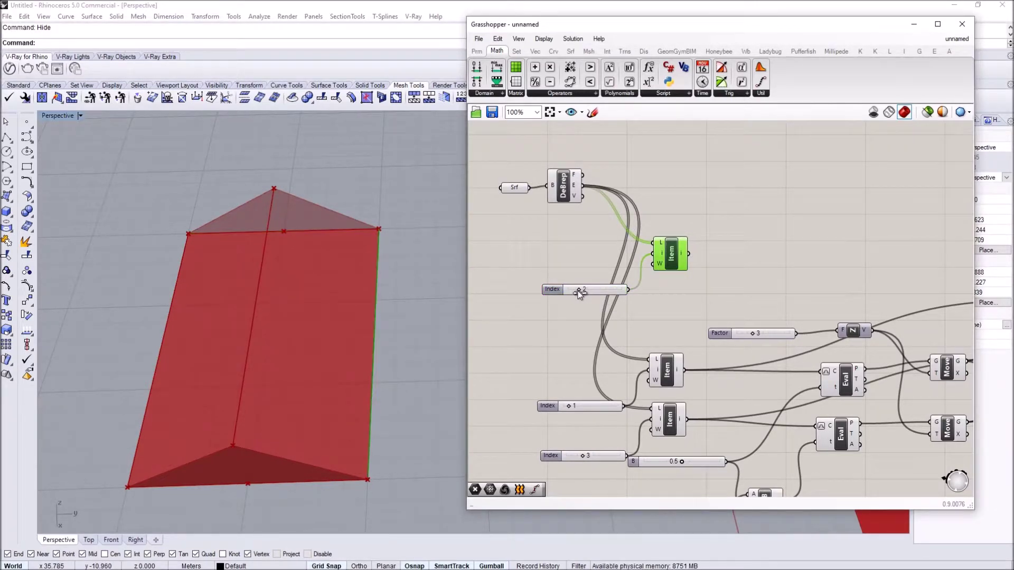
# Place the copied List Item and its slider above the Extrude Point components, and move the Line component just below it
pyautogui.moveTo(598, 264); pyautogui.dragTo(845, 291, button='right')
pyautogui.scroll(1, 565, 247)
pyautogui.moveTo(545, 228)
pyautogui.mouseDown()
pyautogui.moveTo(604, 294)
pyautogui.moveTo(515, 198)
pyautogui.mouseUp()
pyautogui.scroll(-4, 604, 246)
pyautogui.scroll(3, 681, 254)
pyautogui.scroll(-2, 549, 214)
pyautogui.moveTo(595, 229); pyautogui.dragTo(814, 171)
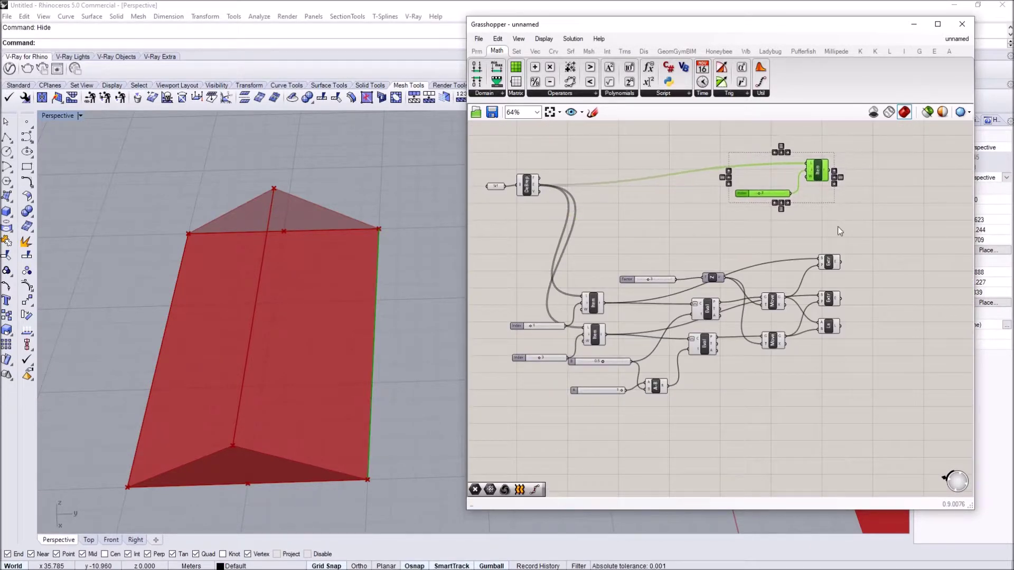
pyautogui.scroll(1, 835, 254)
pyautogui.moveTo(823, 342); pyautogui.dragTo(756, 158)
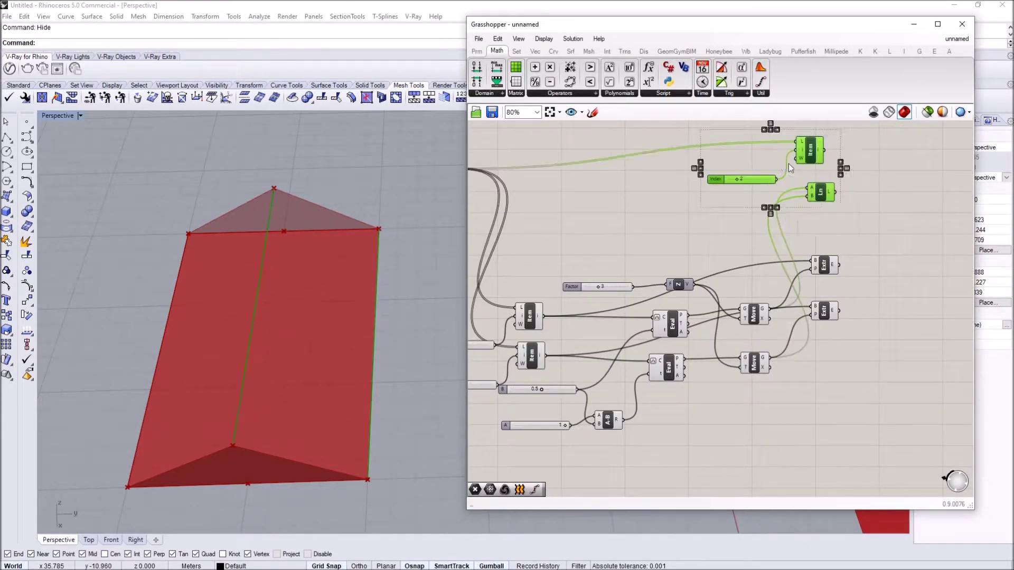
# Inspect the panel's side edge and ridge line, then align the copied List Item and the Line component vertically
pyautogui.moveTo(788, 163); pyautogui.dragTo(702, 172, button='right')
pyautogui.moveTo(333, 286); pyautogui.dragTo(389, 312, button='right')
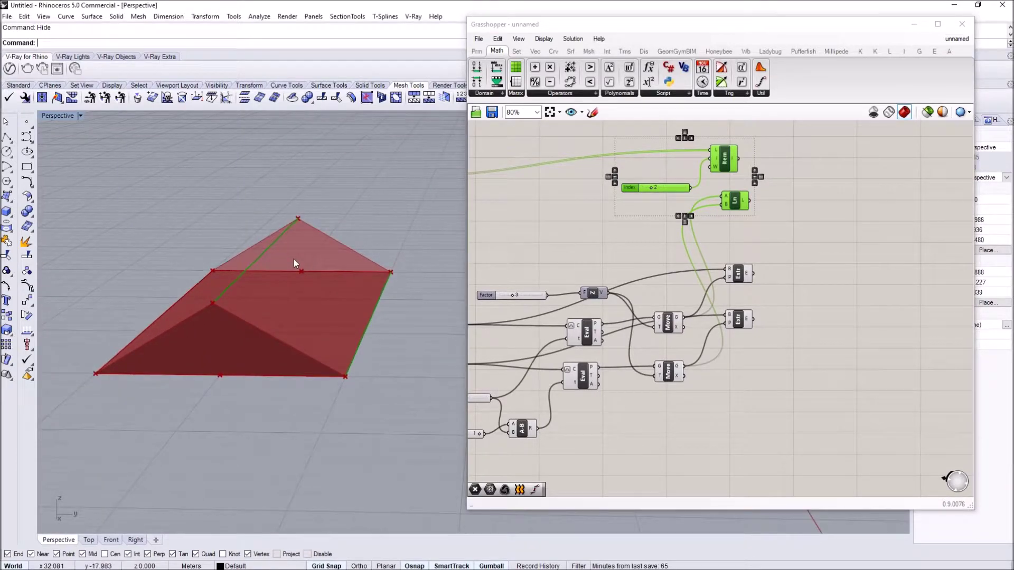
pyautogui.moveTo(320, 279); pyautogui.dragTo(331, 359, button='right')
pyautogui.moveTo(764, 164); pyautogui.dragTo(734, 194, button='right')
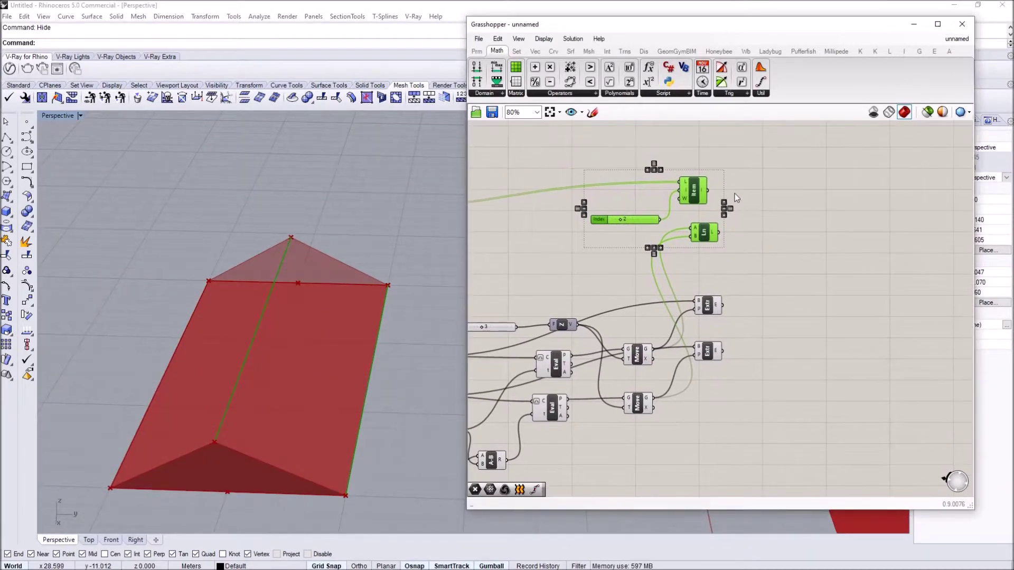
pyautogui.scroll(2, 733, 192)
pyautogui.moveTo(692, 190); pyautogui.dragTo(703, 185)
pyautogui.click(755, 218)
pyautogui.moveTo(715, 261); pyautogui.dragTo(700, 272)
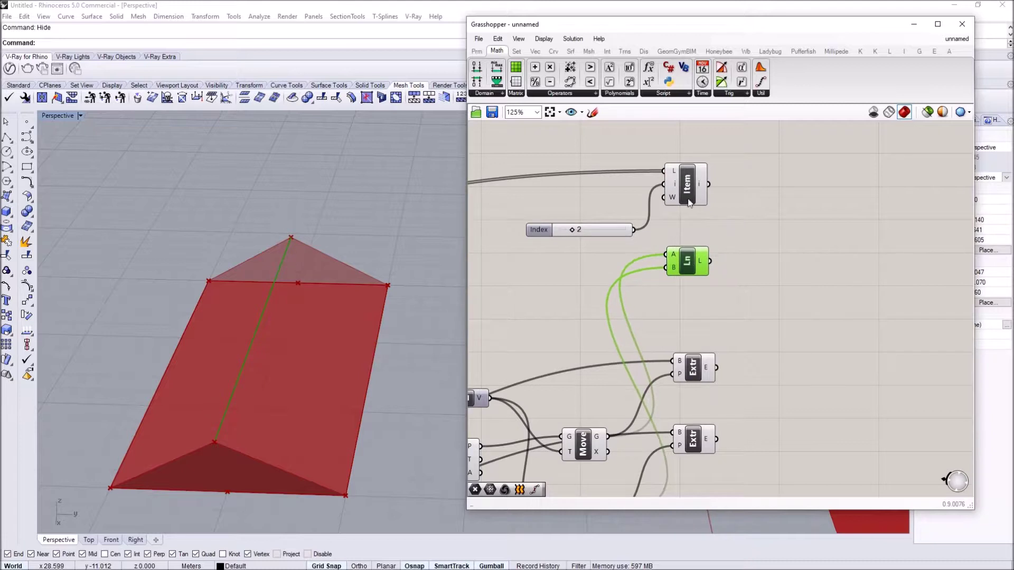
pyautogui.moveTo(687, 196); pyautogui.dragTo(697, 188)
pyautogui.moveTo(696, 266); pyautogui.dragTo(705, 261)
pyautogui.moveTo(727, 210); pyautogui.dragTo(684, 229, button='right')
# Add a Weave component and feed the copied List Item's edge into stream 0 and the Line into stream 1
pyautogui.doubleClick(745, 230)
pyautogui.write('weave')
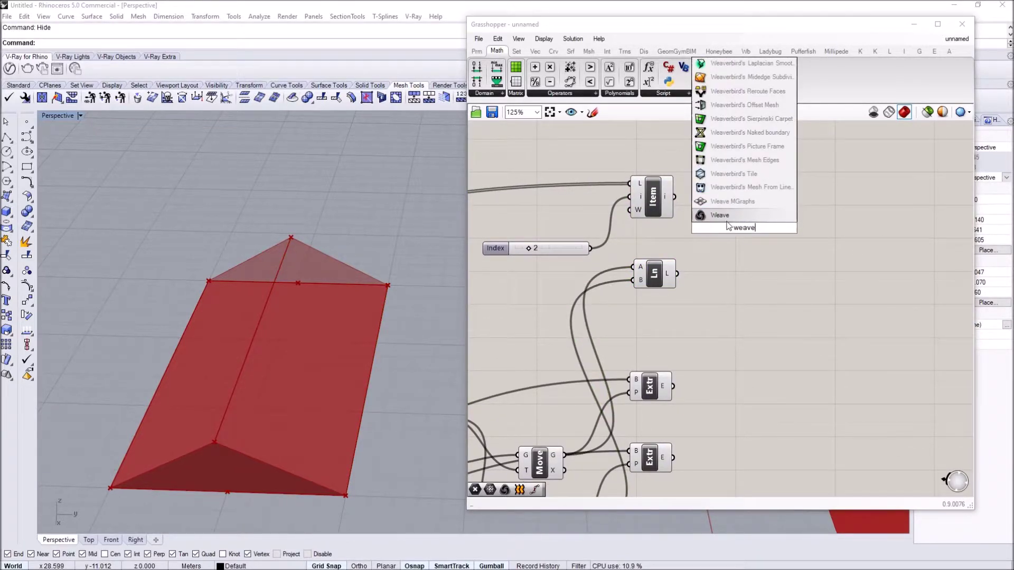
pyautogui.press('Return')
pyautogui.scroll(2, 670, 214)
pyautogui.moveTo(720, 245); pyautogui.dragTo(663, 207)
pyautogui.moveTo(720, 263); pyautogui.dragTo(665, 303)
pyautogui.click(688, 270)
pyautogui.scroll(1, 727, 246)
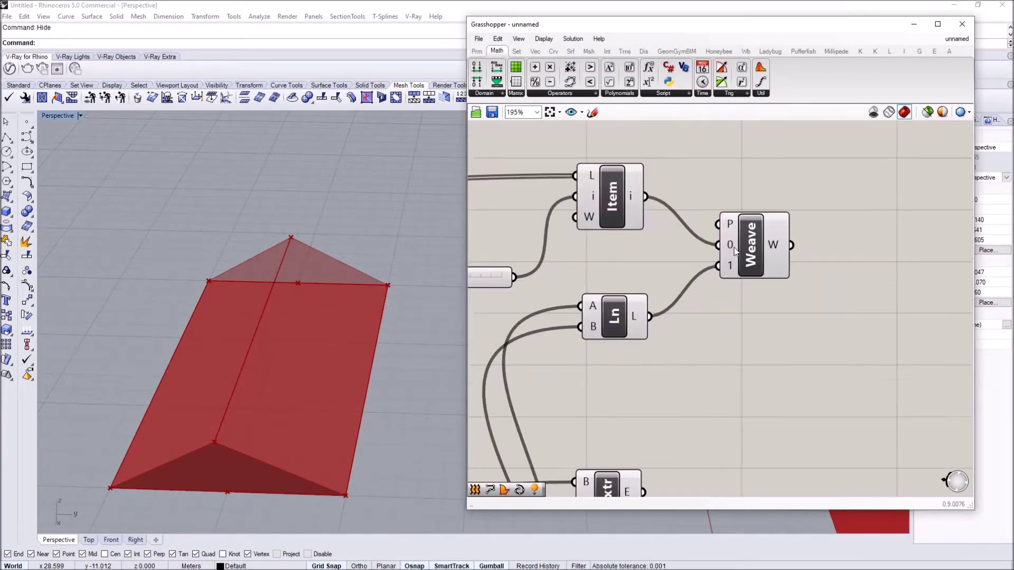
# Graft both the 0 and 1 inputs of the Weave component
pyautogui.rightClick(730, 246)
pyautogui.click(756, 353)
pyautogui.rightClick(731, 265)
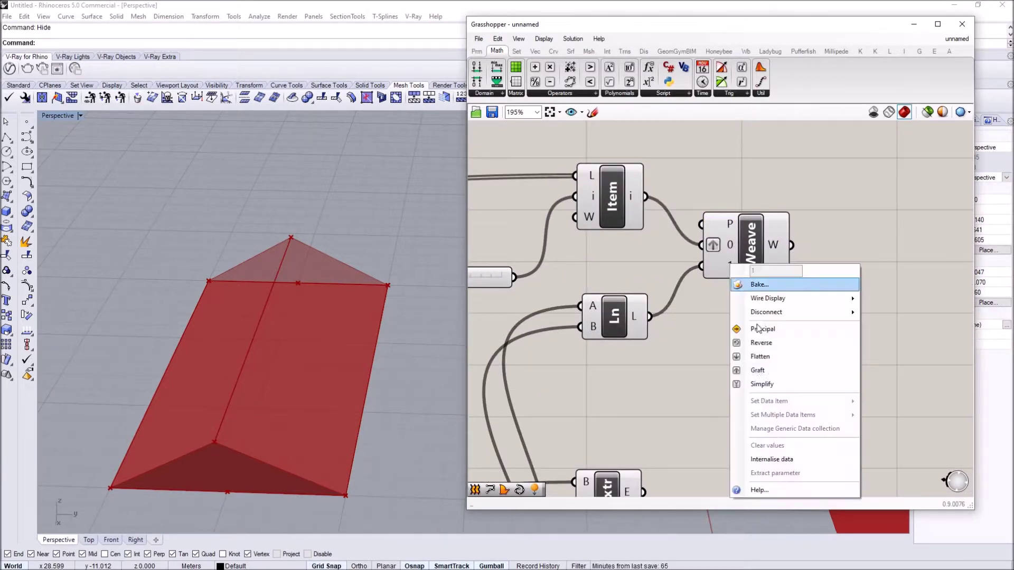
pyautogui.click(752, 371)
# Add a Loft component, feed it the woven curves, and inspect the resulting surface on the test panel
pyautogui.doubleClick(823, 274)
pyautogui.write('loft')
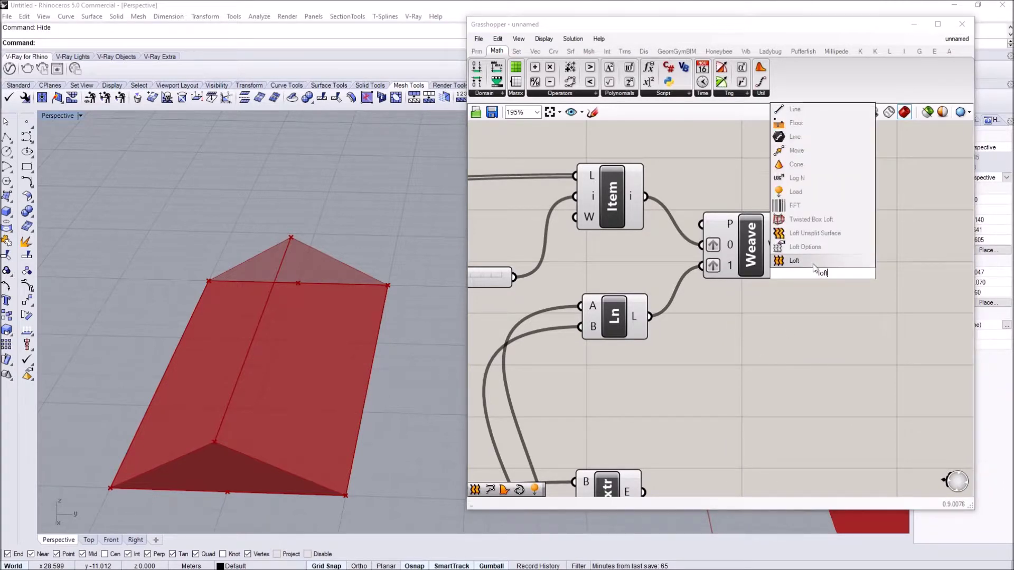
pyautogui.press('Return')
pyautogui.moveTo(791, 245); pyautogui.dragTo(822, 265)
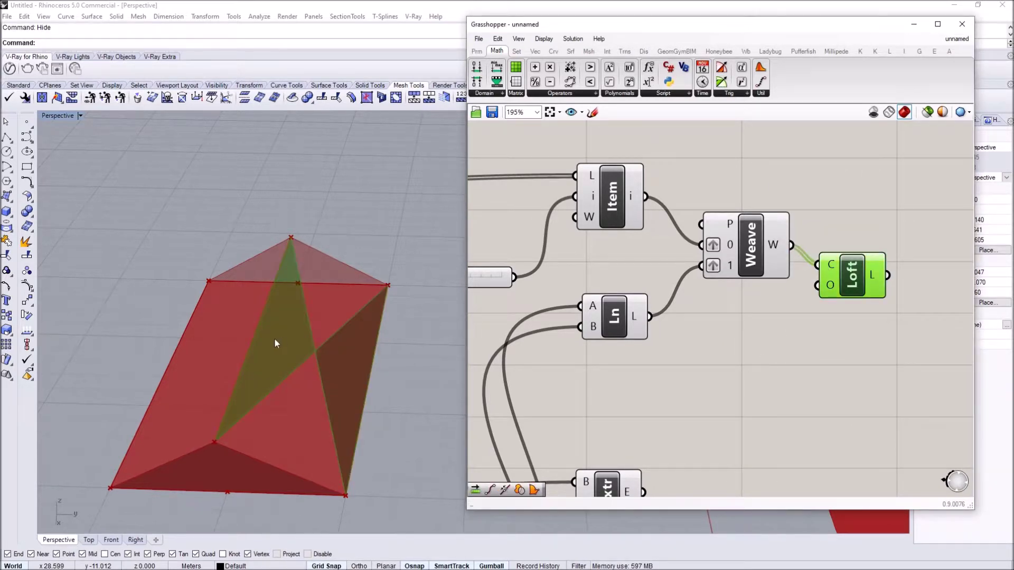
pyautogui.moveTo(274, 342); pyautogui.dragTo(309, 344, button='right')
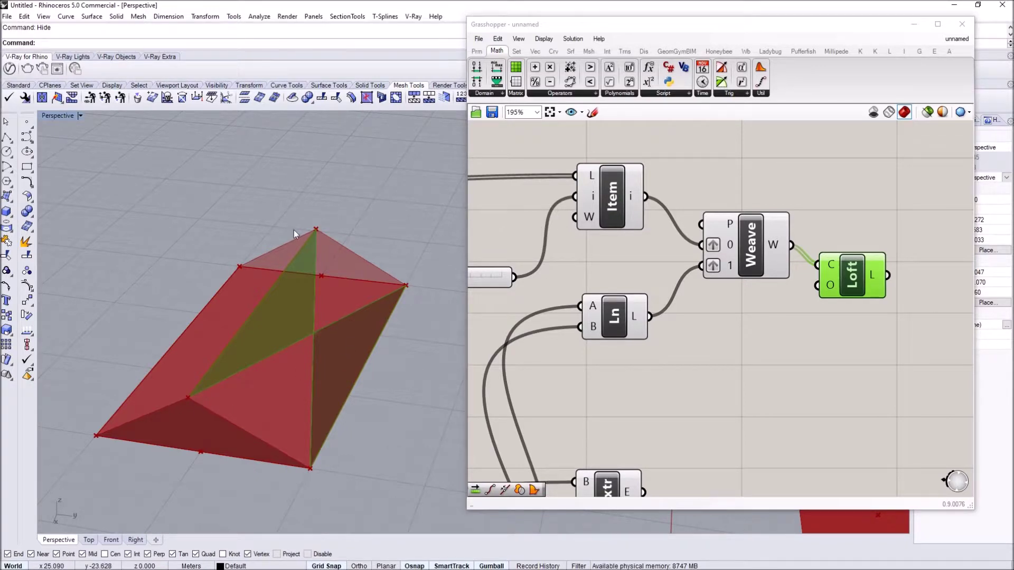
# Swap the two moved points feeding the Line component to untwist the loft, keeping Line placed below the List Item
pyautogui.scroll(-4, 776, 138)
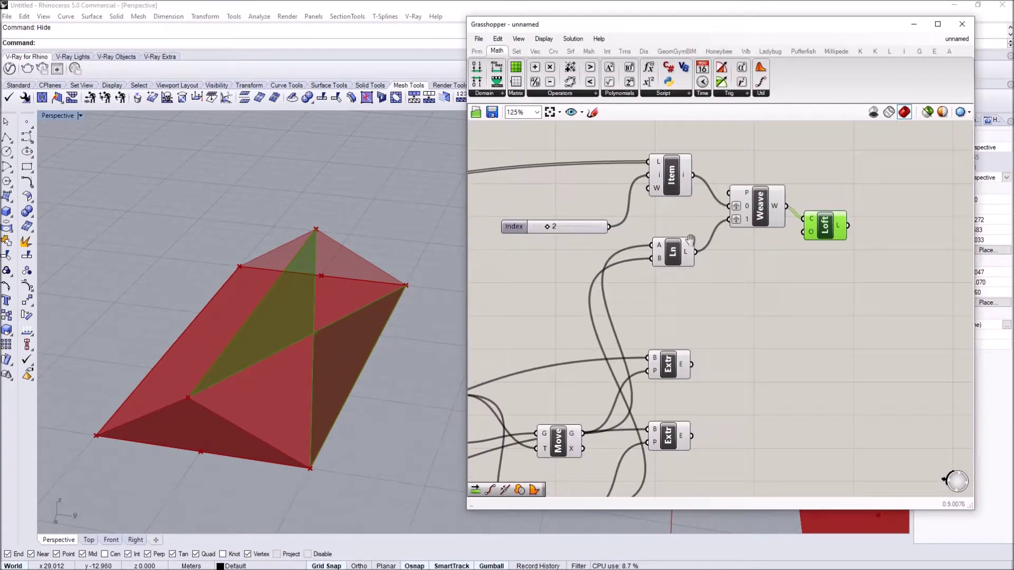
pyautogui.moveTo(691, 239); pyautogui.dragTo(726, 157, button='right')
pyautogui.moveTo(708, 169); pyautogui.dragTo(701, 400)
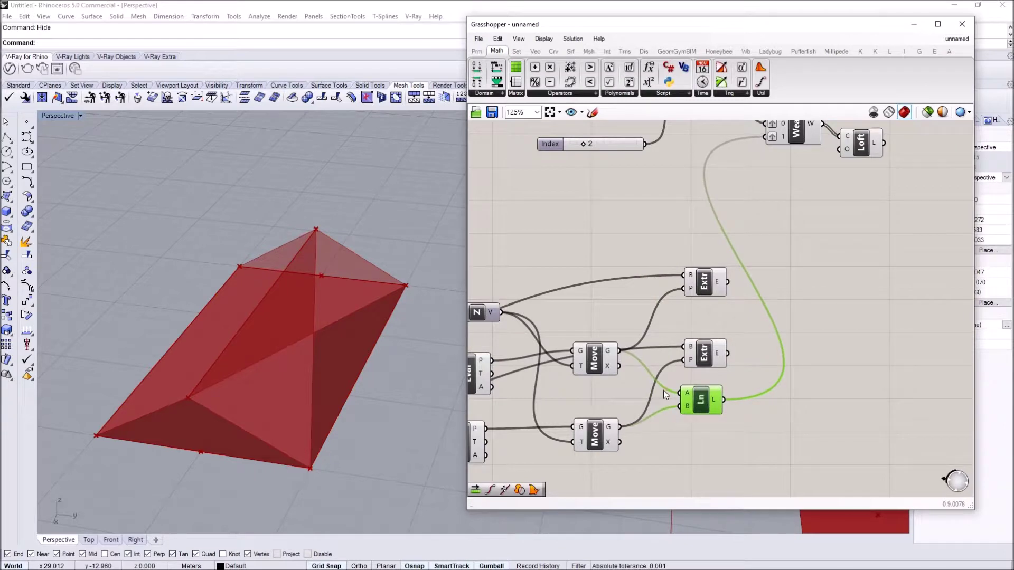
pyautogui.scroll(1, 665, 395)
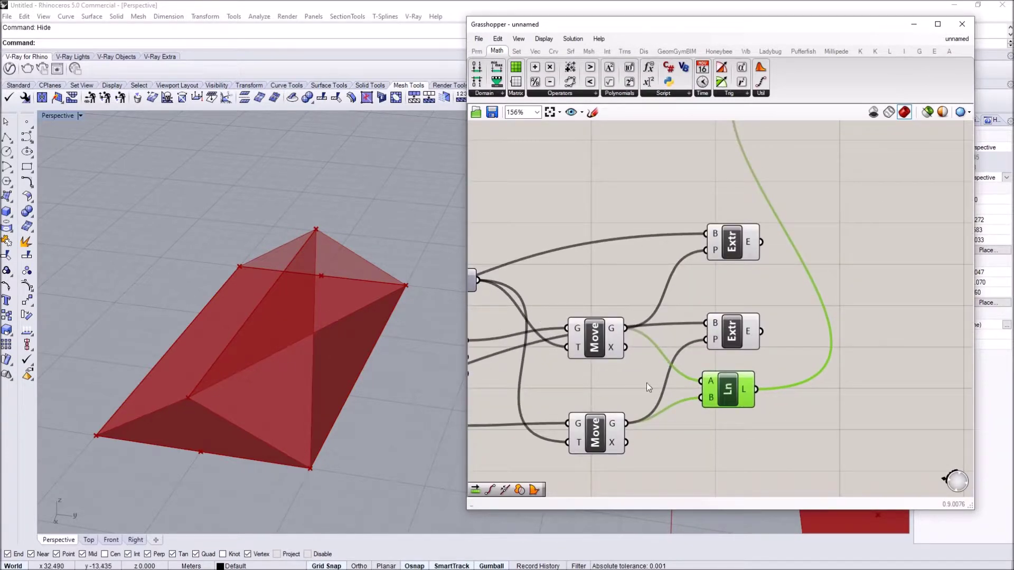
pyautogui.moveTo(627, 425); pyautogui.dragTo(626, 328)
pyautogui.scroll(-3, 730, 309)
pyautogui.moveTo(728, 346); pyautogui.dragTo(734, 199)
pyautogui.moveTo(382, 357)
pyautogui.mouseDown(button='right')
pyautogui.moveTo(334, 339)
pyautogui.moveTo(325, 368)
pyautogui.moveTo(372, 364)
pyautogui.mouseUp(button='right')
# Turn off the preview of the Surface parameter and the Deconstruct Brep component
pyautogui.scroll(-6, 325, 367)
pyautogui.click(679, 228)
pyautogui.scroll(-3, 704, 253)
pyautogui.moveTo(703, 252); pyautogui.dragTo(794, 257, button='right')
pyautogui.scroll(3, 636, 234)
pyautogui.click(561, 204)
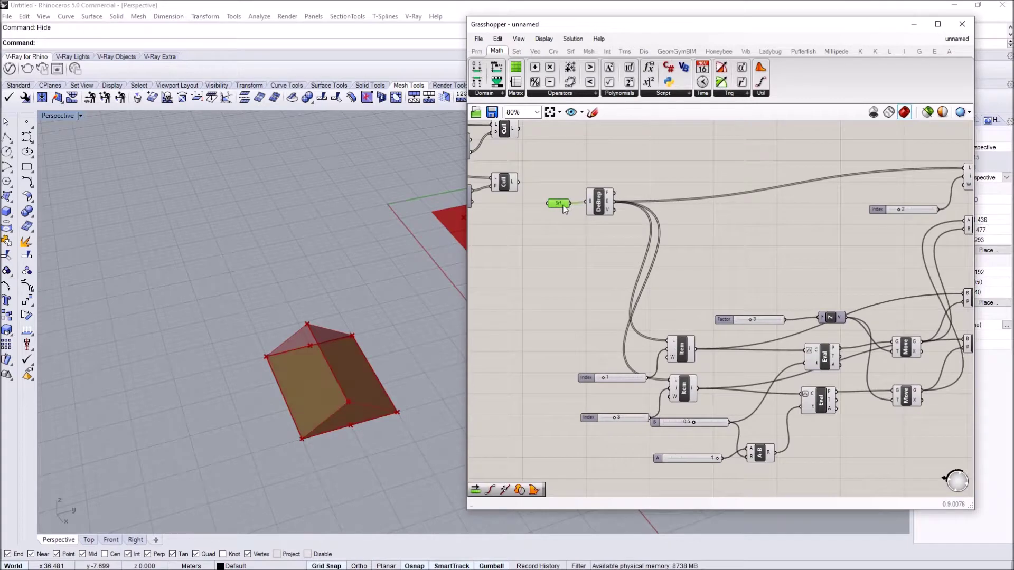
pyautogui.rightClick(562, 204)
pyautogui.click(589, 226)
pyautogui.click(606, 207)
pyautogui.rightClick(606, 206)
pyautogui.click(626, 221)
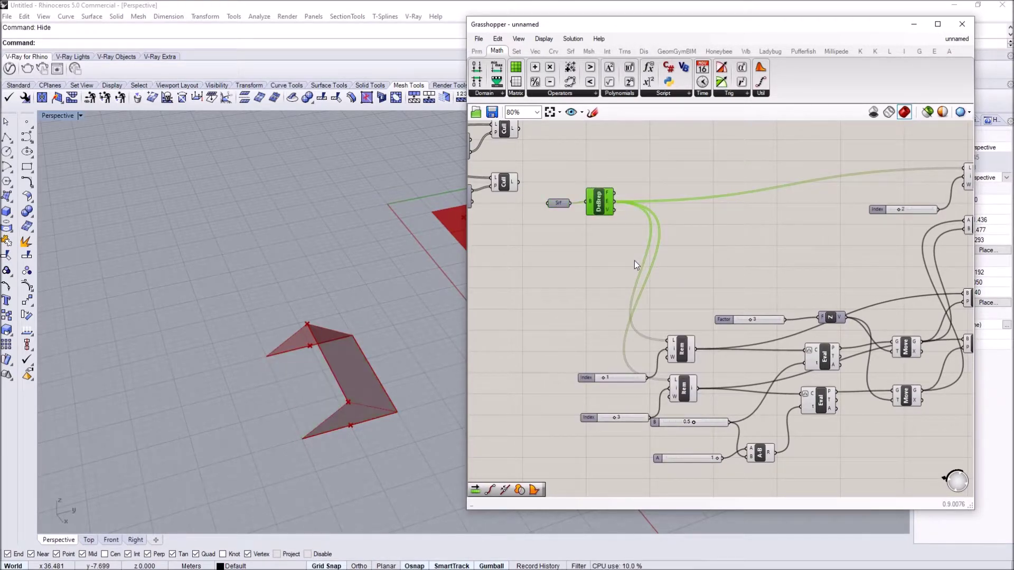
pyautogui.moveTo(423, 338); pyautogui.dragTo(356, 347, button='right')
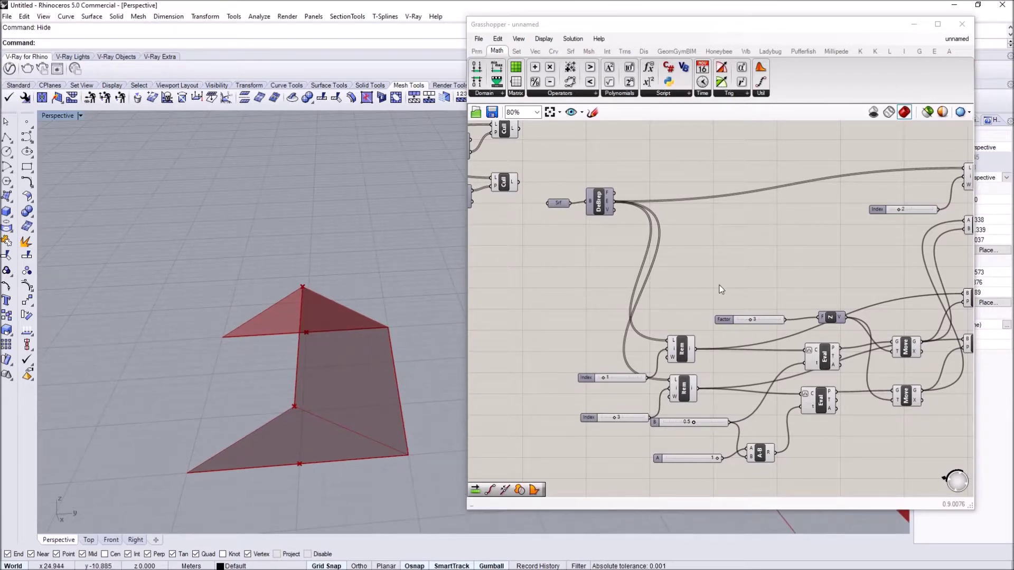
# Set the Z vector's Factor slider to 4 and the edge-position slider B to 0.7
pyautogui.moveTo(736, 269); pyautogui.dragTo(663, 232, button='right')
pyautogui.scroll(-1, 708, 280)
pyautogui.scroll(2, 715, 285)
pyautogui.moveTo(715, 285); pyautogui.dragTo(723, 243, button='right')
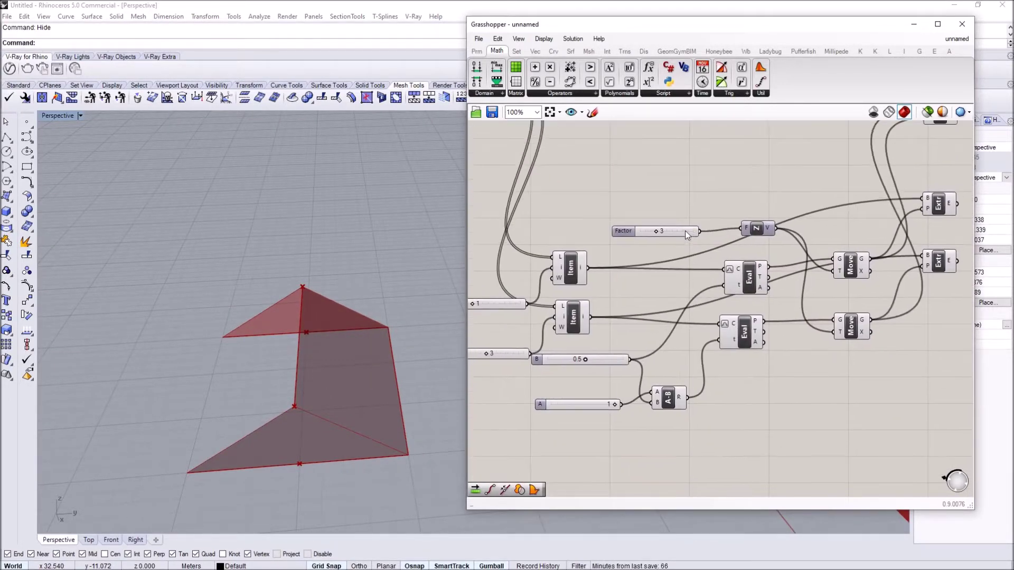
pyautogui.moveTo(621, 241); pyautogui.dragTo(654, 230, button='right')
pyautogui.scroll(1, 654, 230)
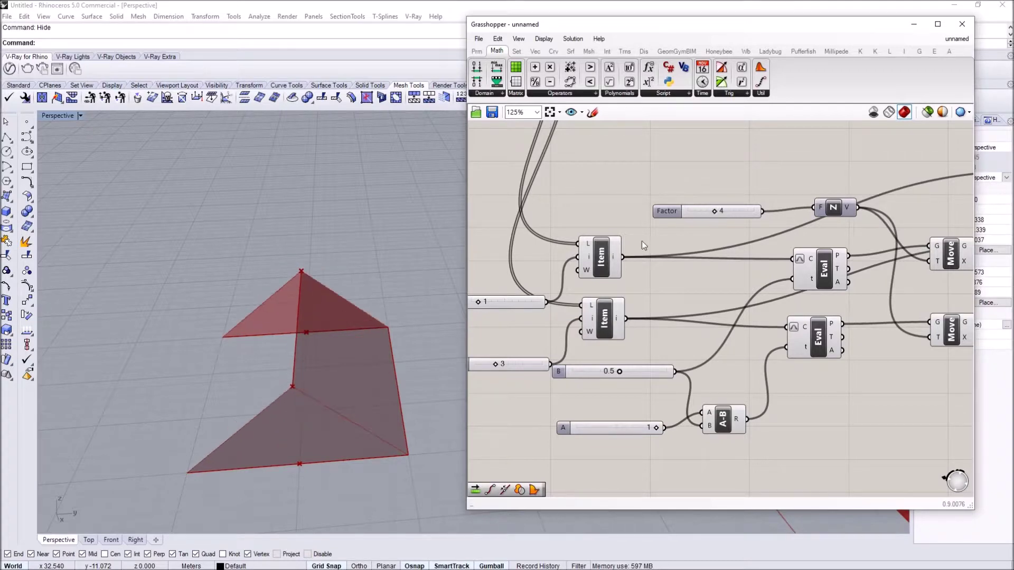
pyautogui.moveTo(638, 360); pyautogui.dragTo(687, 332, button='right')
pyautogui.moveTo(656, 345); pyautogui.dragTo(689, 344)
pyautogui.scroll(-4, 311, 264)
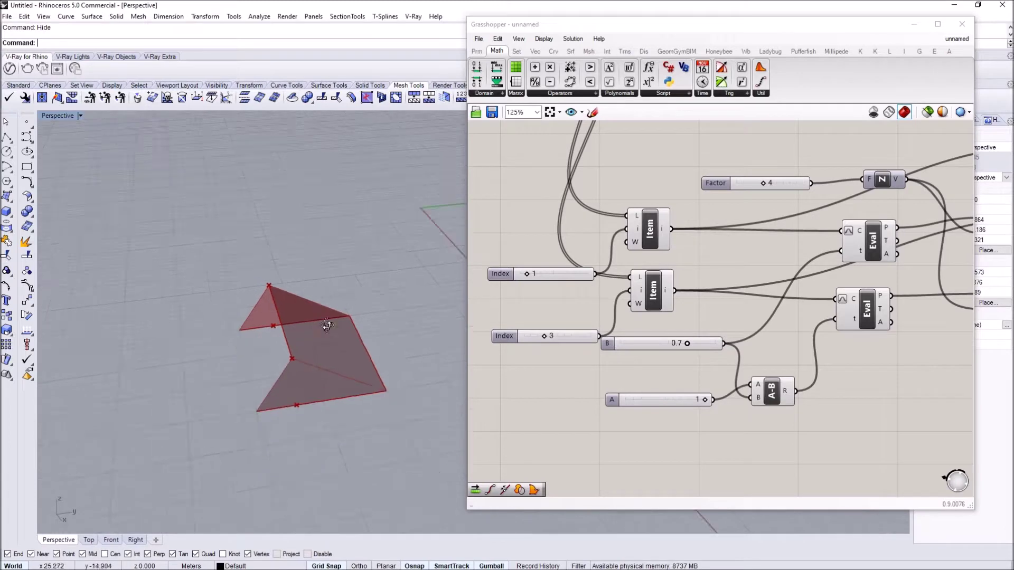
# Move the whole test-panel definition farther away from the Cull components to make room between them
pyautogui.scroll(-5, 681, 238)
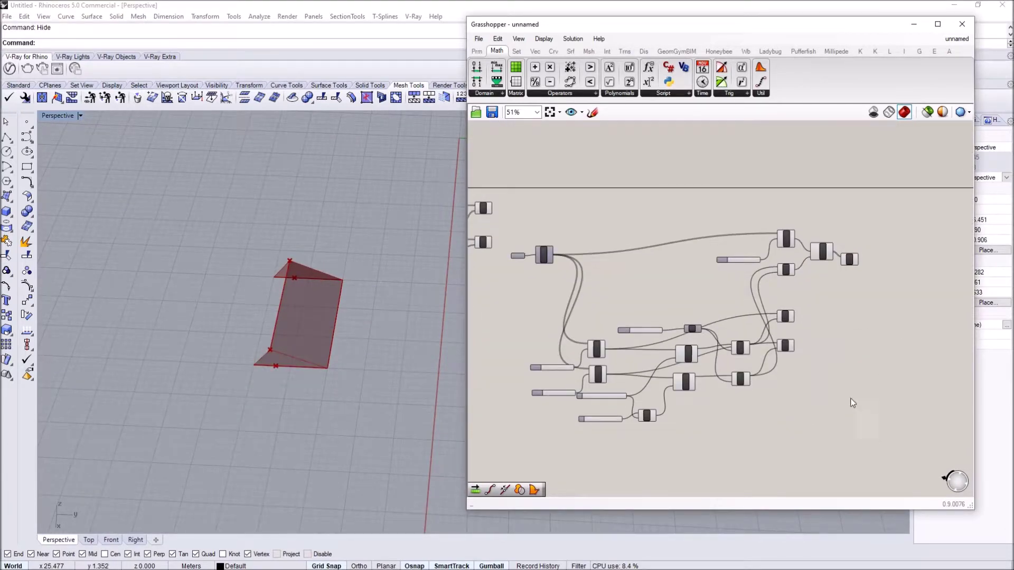
pyautogui.moveTo(866, 446); pyautogui.dragTo(518, 220)
pyautogui.moveTo(549, 258); pyautogui.dragTo(708, 248)
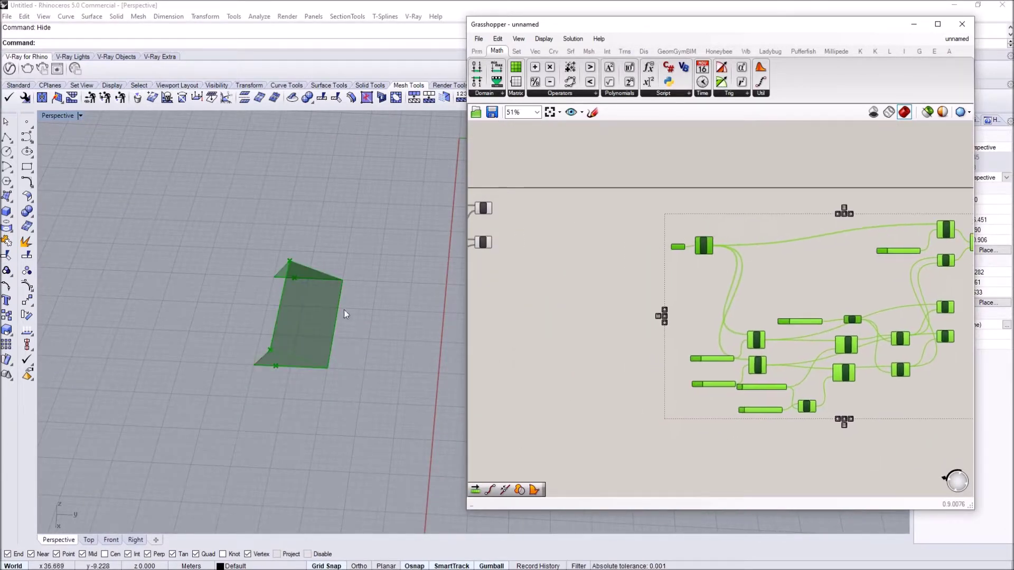
pyautogui.keyDown('shift'); pyautogui.moveTo(344, 311); pyautogui.dragTo(167, 316, button='right'); pyautogui.keyUp('shift')
pyautogui.click(638, 242)
# Move the test panel's Surface parameter closer to the Cull components and graft its data
pyautogui.scroll(-2, 638, 242)
pyautogui.moveTo(634, 242); pyautogui.dragTo(596, 236, button='right')
pyautogui.scroll(2, 502, 231)
pyautogui.moveTo(522, 231); pyautogui.dragTo(570, 235, button='right')
pyautogui.moveTo(338, 353); pyautogui.dragTo(288, 364, button='right')
pyautogui.click(566, 232)
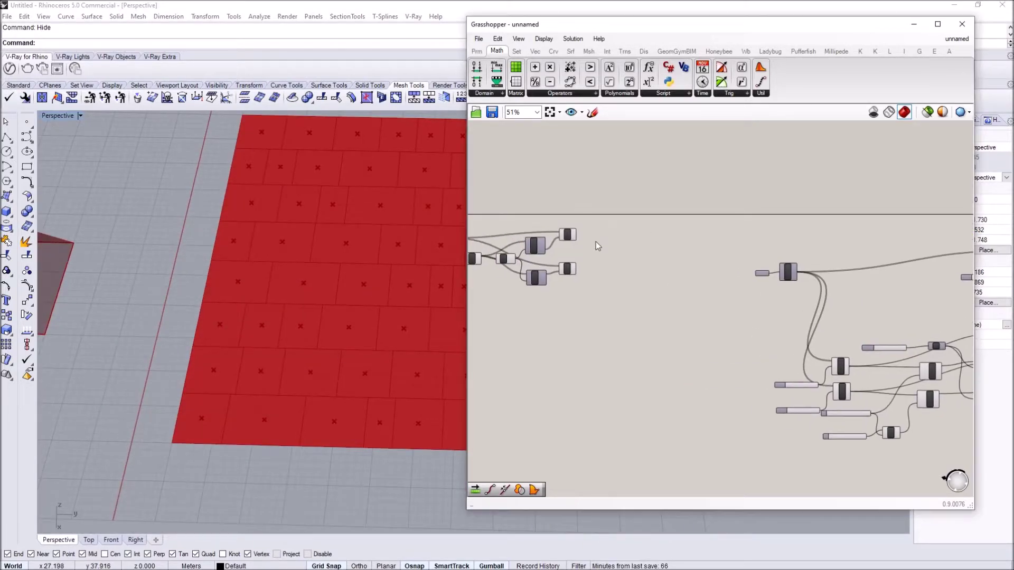
pyautogui.scroll(1, 591, 232)
pyautogui.scroll(2, 786, 252)
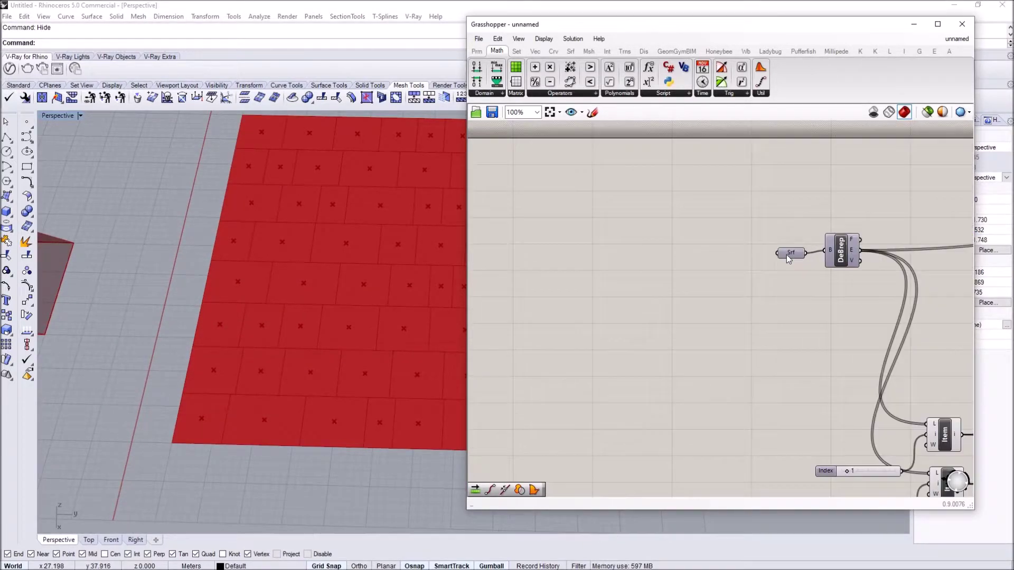
pyautogui.rightClick(625, 248)
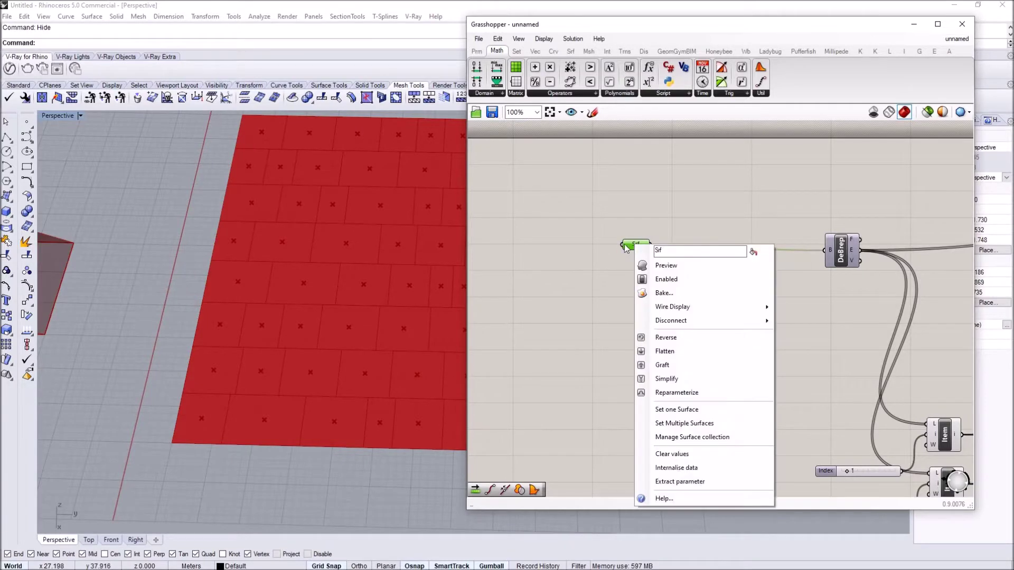
pyautogui.click(675, 391)
# Compare the panels from both Cull components, and feed the Smaller Than group's panels into the Surface parameter
pyautogui.moveTo(482, 297); pyautogui.dragTo(584, 244, button='right')
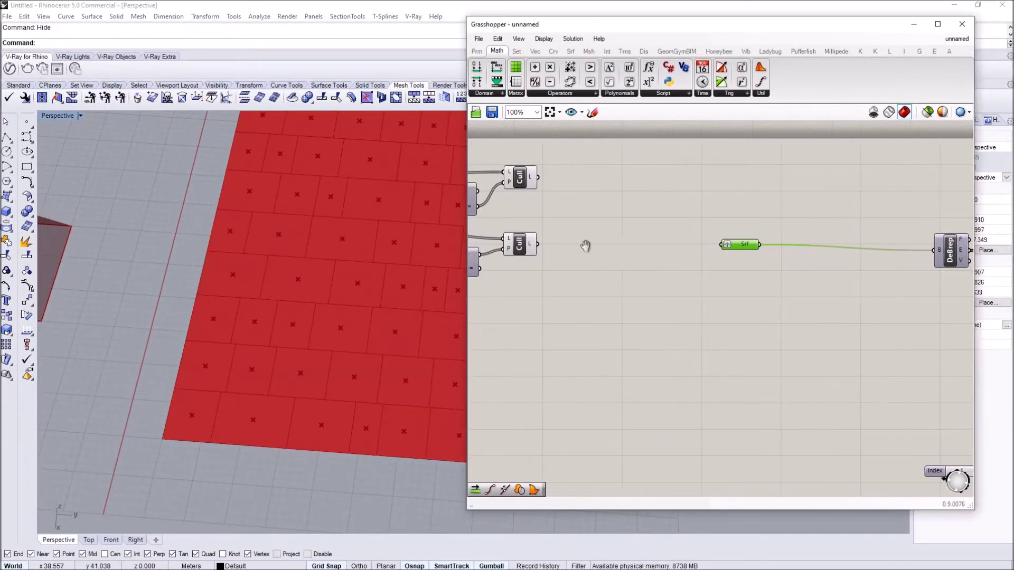
pyautogui.click(546, 251)
pyautogui.moveTo(321, 327); pyautogui.dragTo(336, 233, button='right')
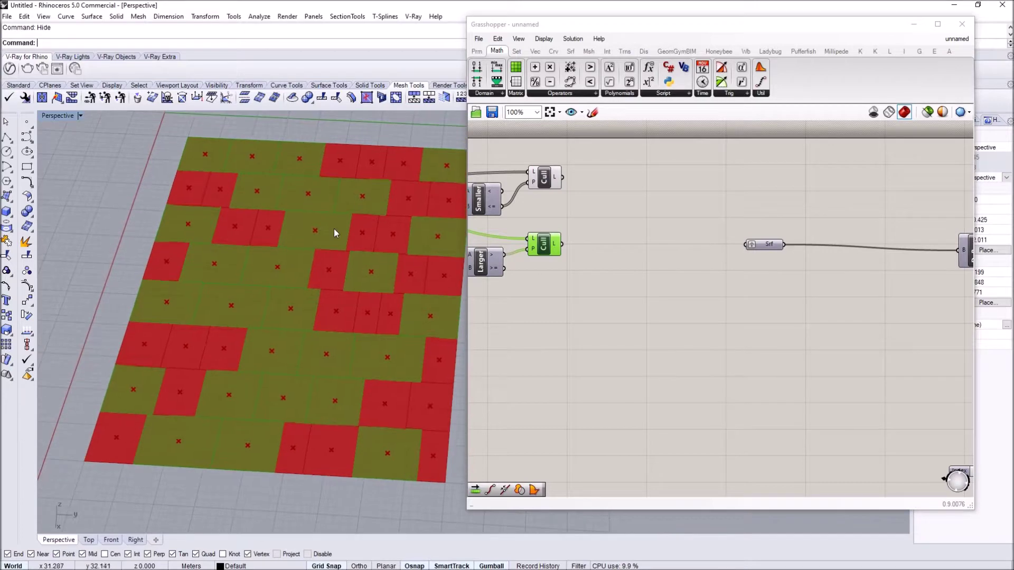
pyautogui.click(548, 189)
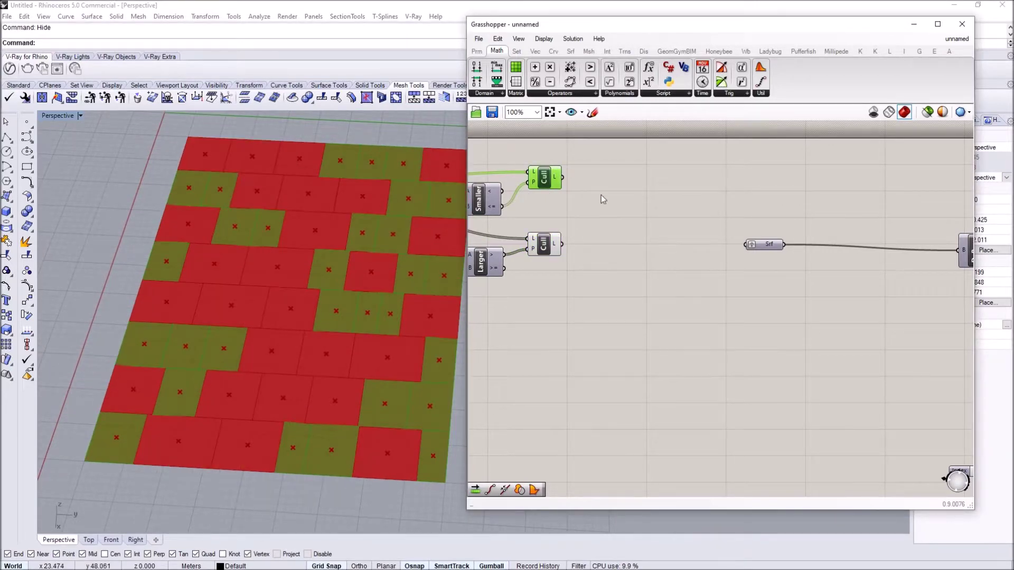
pyautogui.moveTo(601, 195); pyautogui.dragTo(581, 209, button='right')
pyautogui.moveTo(708, 245); pyautogui.dragTo(725, 258)
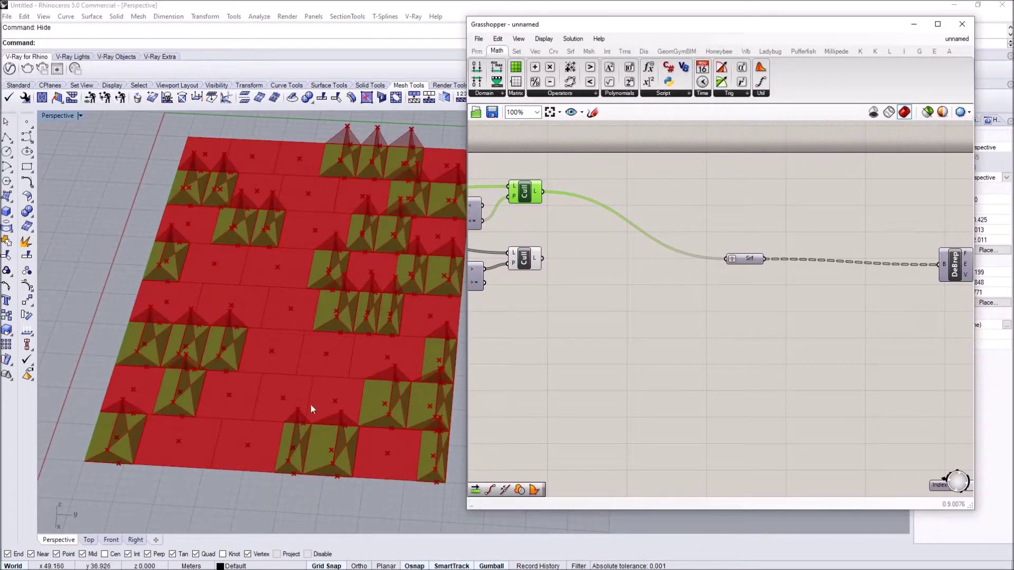
# Move the lower Move component away from the Line component it crowds
pyautogui.keyDown('shift'); pyautogui.moveTo(311, 407); pyautogui.dragTo(241, 329, button='right'); pyautogui.keyUp('shift')
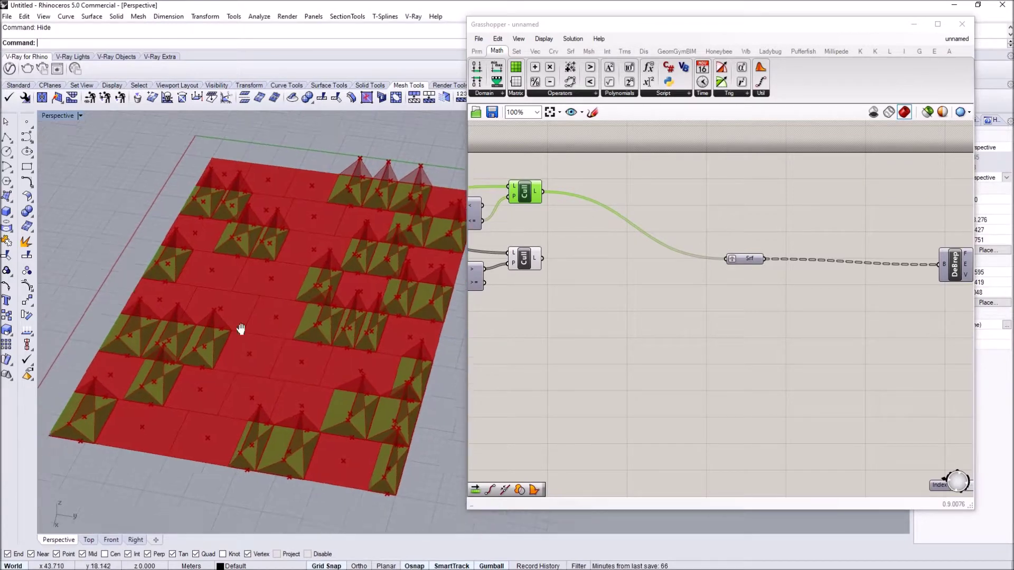
pyautogui.scroll(5, 204, 363)
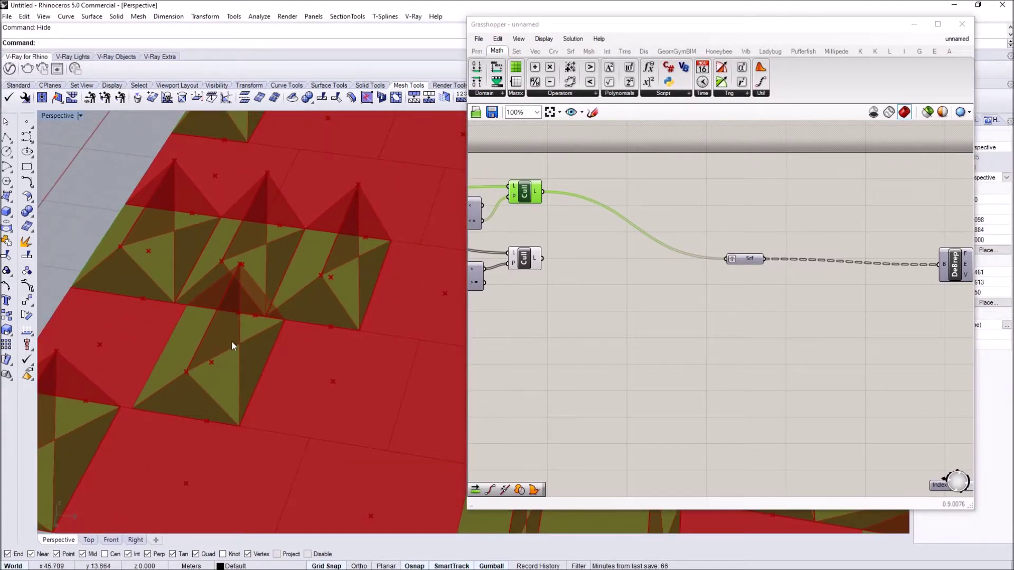
pyautogui.click(754, 278)
pyautogui.scroll(-4, 754, 269)
pyautogui.moveTo(804, 248); pyautogui.dragTo(597, 238, button='right')
pyautogui.scroll(4, 874, 295)
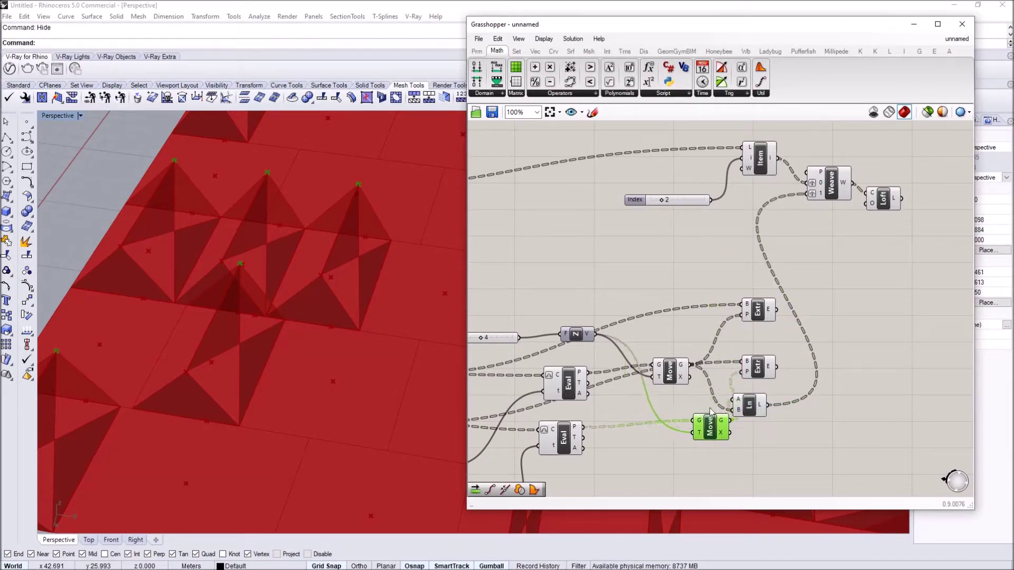
pyautogui.moveTo(705, 421); pyautogui.dragTo(738, 411)
pyautogui.moveTo(690, 368); pyautogui.dragTo(690, 365)
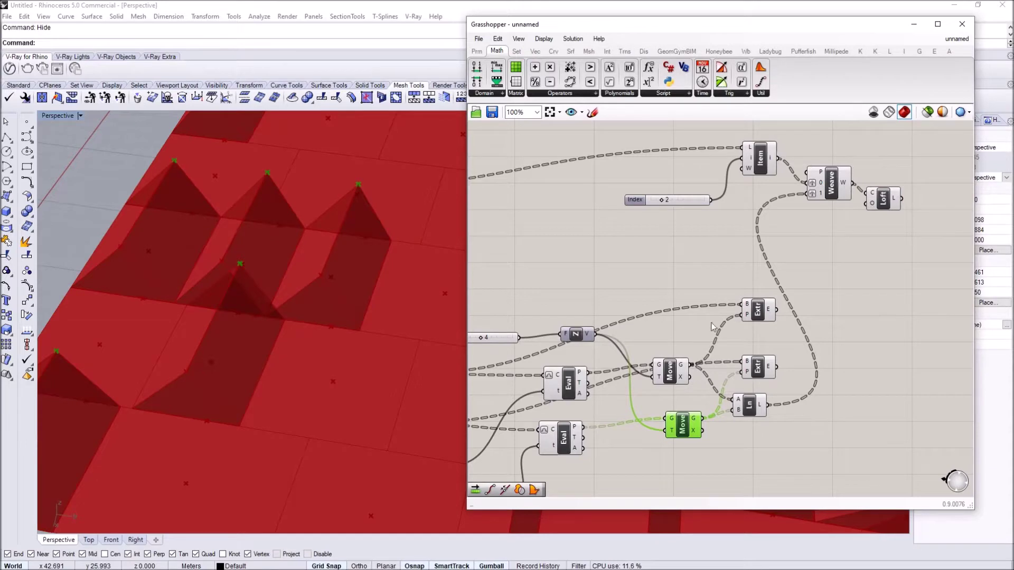
pyautogui.click(714, 324)
# Set the Z vector's Factor slider to 2 and the edge-position slider B to 0.3
pyautogui.scroll(-8, 304, 358)
pyautogui.moveTo(376, 309); pyautogui.dragTo(351, 362, button='right')
pyautogui.click(647, 293)
pyautogui.scroll(-4, 648, 293)
pyautogui.scroll(5, 647, 293)
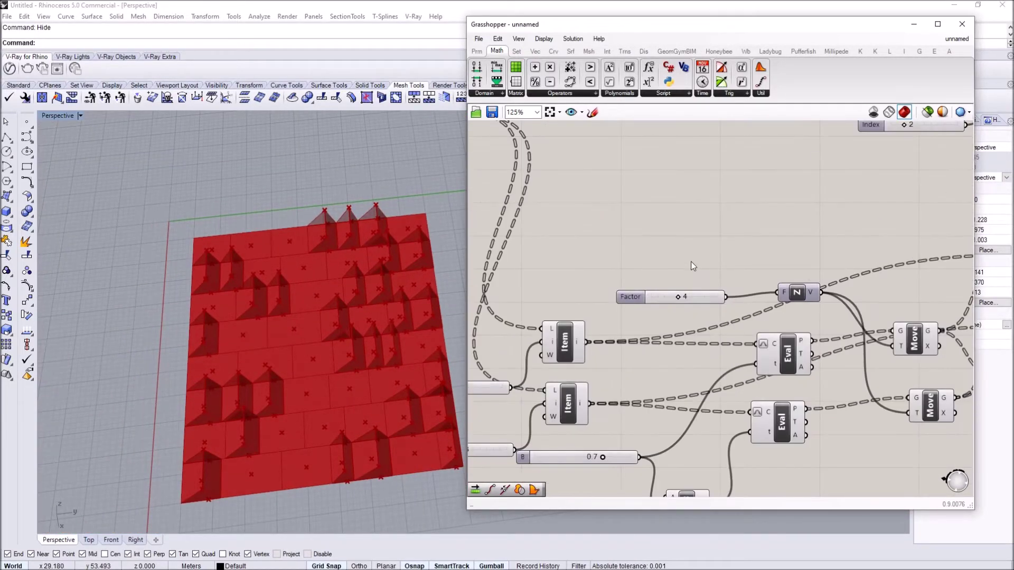
pyautogui.moveTo(669, 300); pyautogui.dragTo(661, 300)
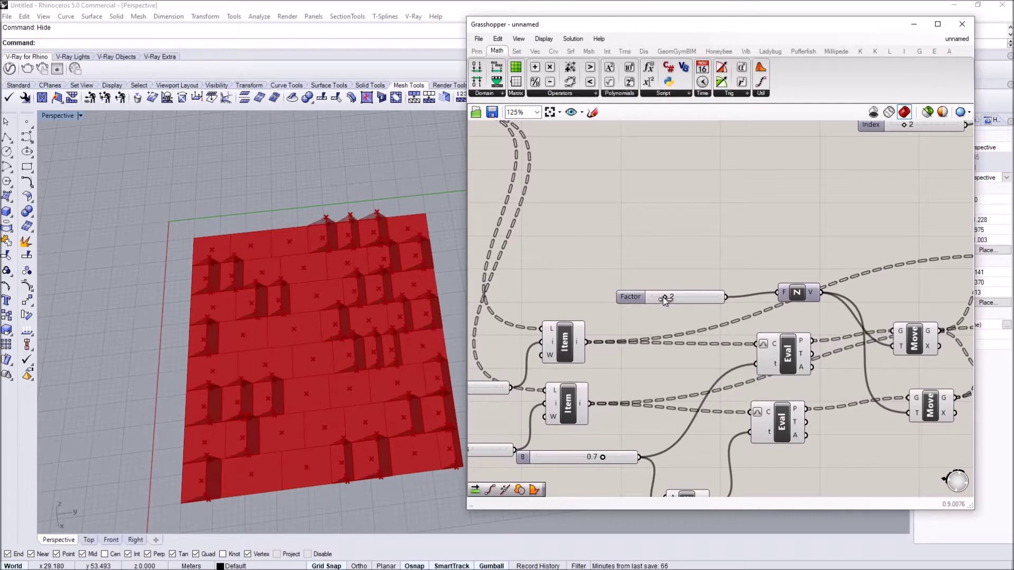
pyautogui.moveTo(613, 305); pyautogui.dragTo(670, 201, button='right')
pyautogui.scroll(1, 657, 351)
pyautogui.moveTo(638, 356); pyautogui.dragTo(621, 354)
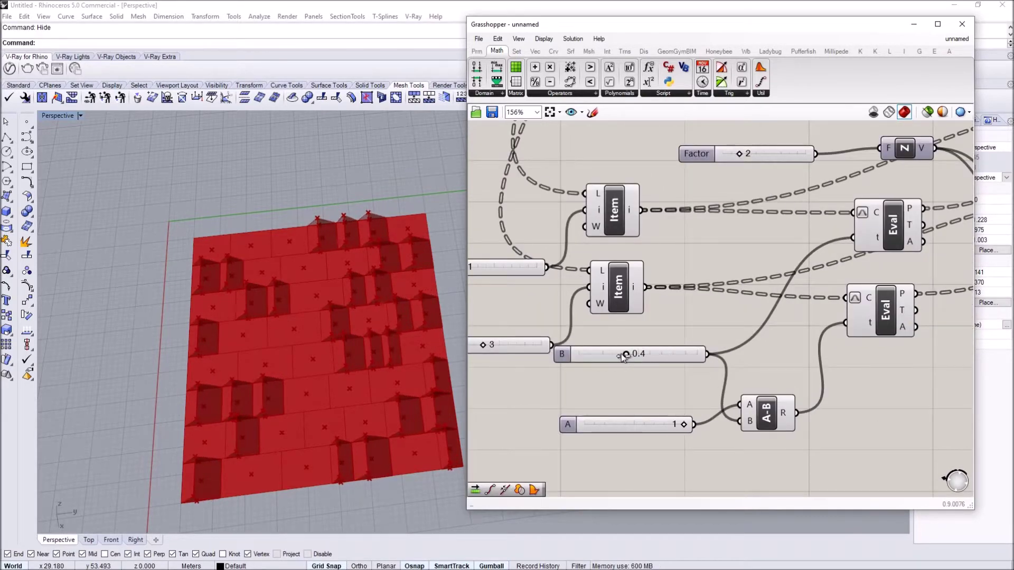
# Narrow the Grasshopper window to uncover more of the Perspective viewport
pyautogui.moveTo(321, 417); pyautogui.dragTo(423, 351, button='right')
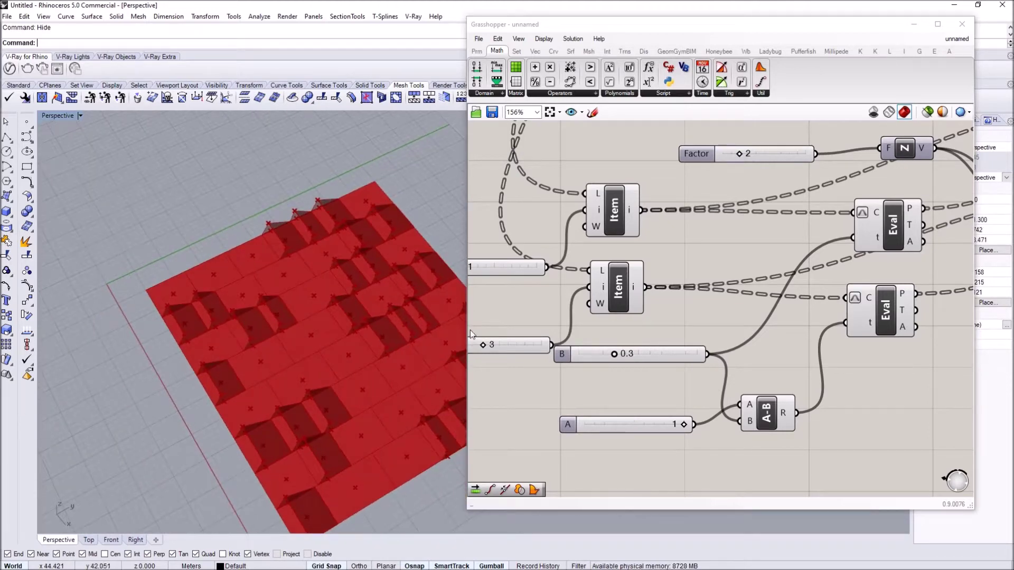
pyautogui.moveTo(477, 319); pyautogui.dragTo(507, 319)
pyautogui.moveTo(453, 301); pyautogui.dragTo(380, 338, button='right')
# Move the Loft component farther away from the Weave component
pyautogui.scroll(-3, 604, 280)
pyautogui.scroll(1, 924, 159)
pyautogui.moveTo(924, 158); pyautogui.dragTo(699, 303, button='right')
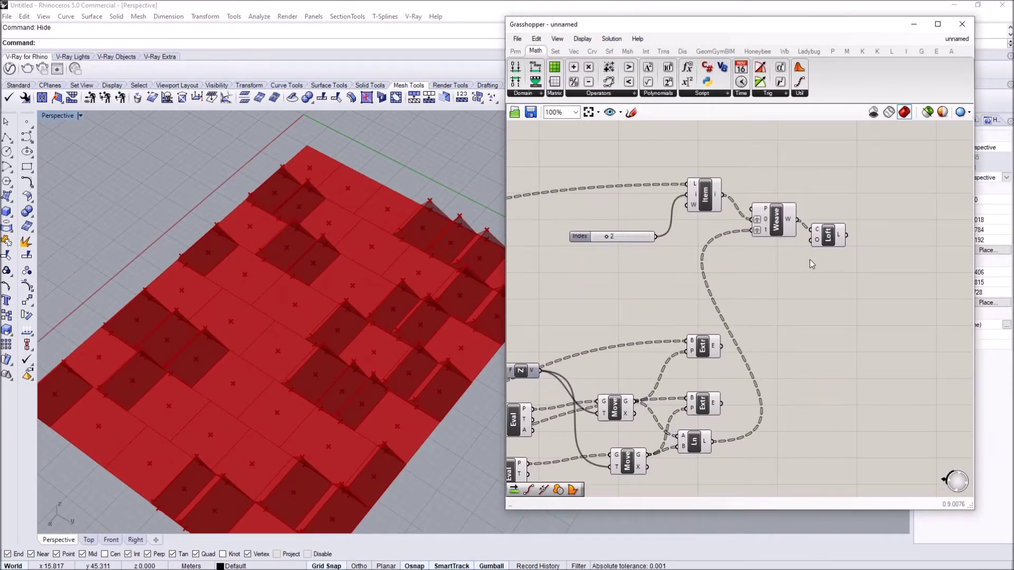
pyautogui.scroll(-1, 802, 270)
pyautogui.click(821, 243)
pyautogui.rightClick(839, 229)
pyautogui.click(823, 262)
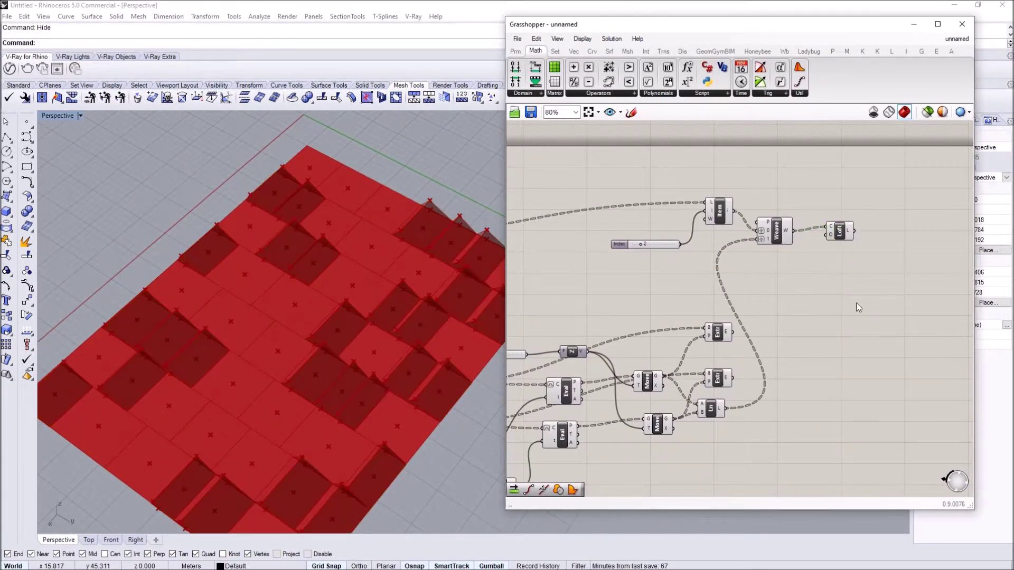
# Add a Surface parameter and feed it the outputs of the Loft and both Extrude components
pyautogui.doubleClick(856, 303)
pyautogui.write('sr')
pyautogui.click(833, 276)
pyautogui.moveTo(856, 243); pyautogui.dragTo(792, 233, button='right')
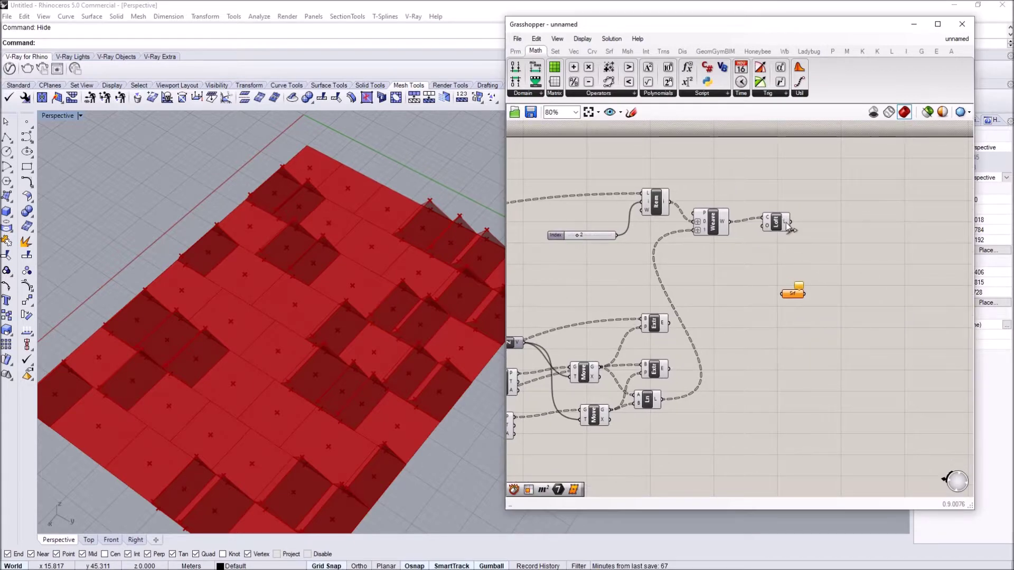
pyautogui.moveTo(789, 299); pyautogui.dragTo(817, 291)
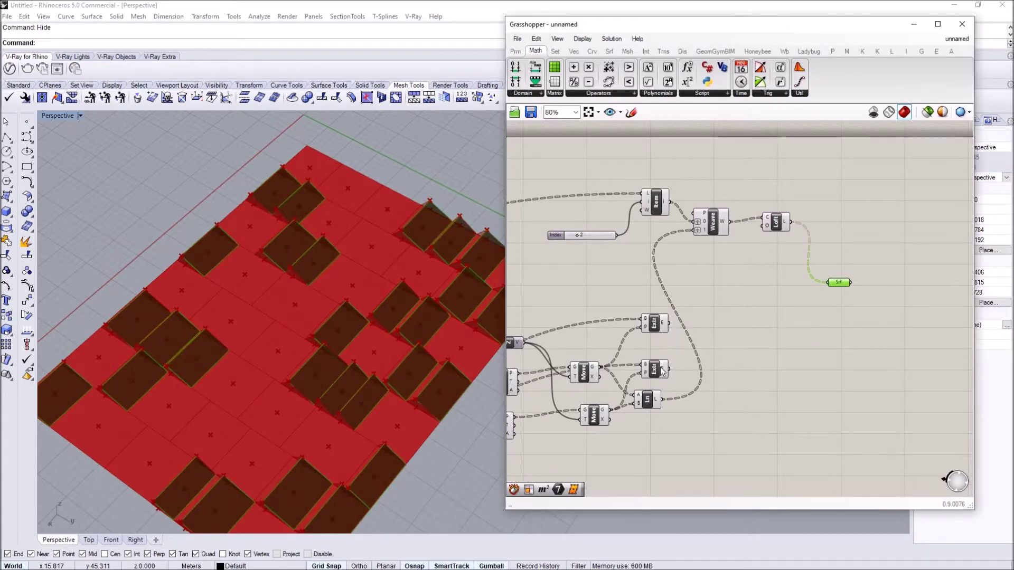
pyautogui.click(661, 369)
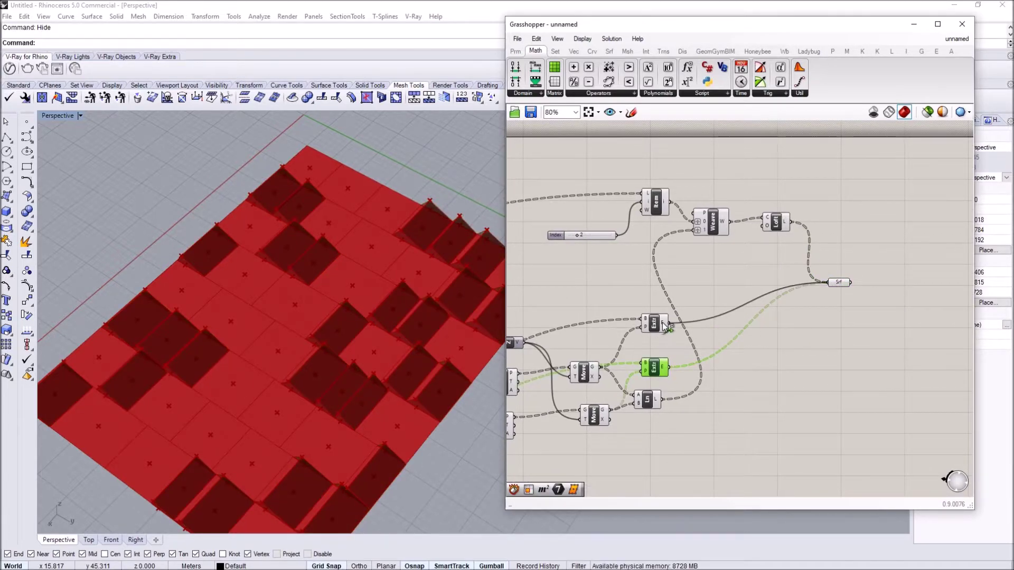
pyautogui.keyDown('shift'); pyautogui.moveTo(663, 323); pyautogui.dragTo(668, 323); pyautogui.keyUp('shift')
# Add the Larger Than group's culled panels to the final Surface parameter's inputs and shift the parameter farther from Loft
pyautogui.scroll(-5, 691, 322)
pyautogui.moveTo(625, 275); pyautogui.dragTo(912, 279, button='right')
pyautogui.scroll(5, 623, 256)
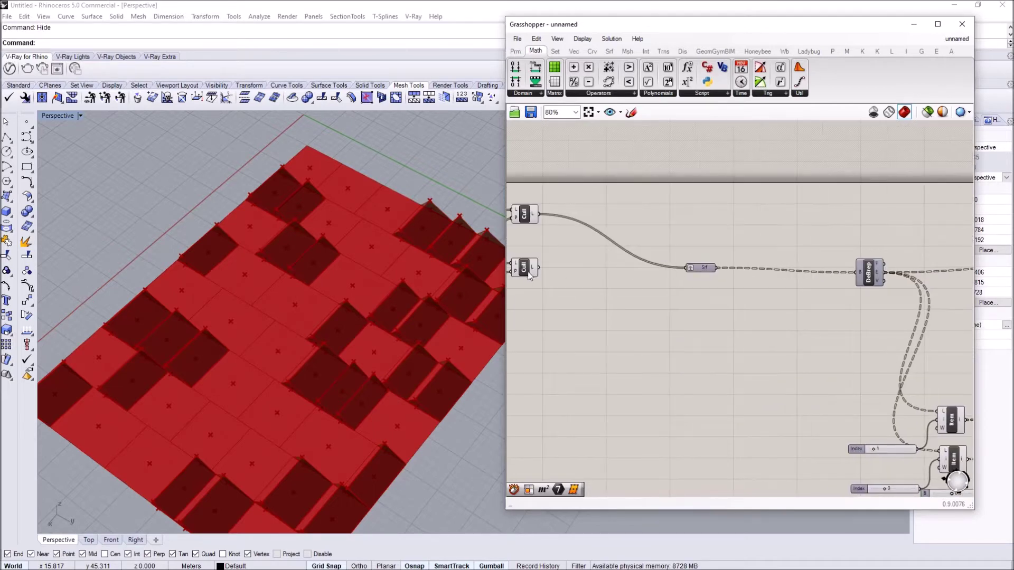
pyautogui.click(529, 273)
pyautogui.scroll(-3, 557, 282)
pyautogui.scroll(4, 782, 290)
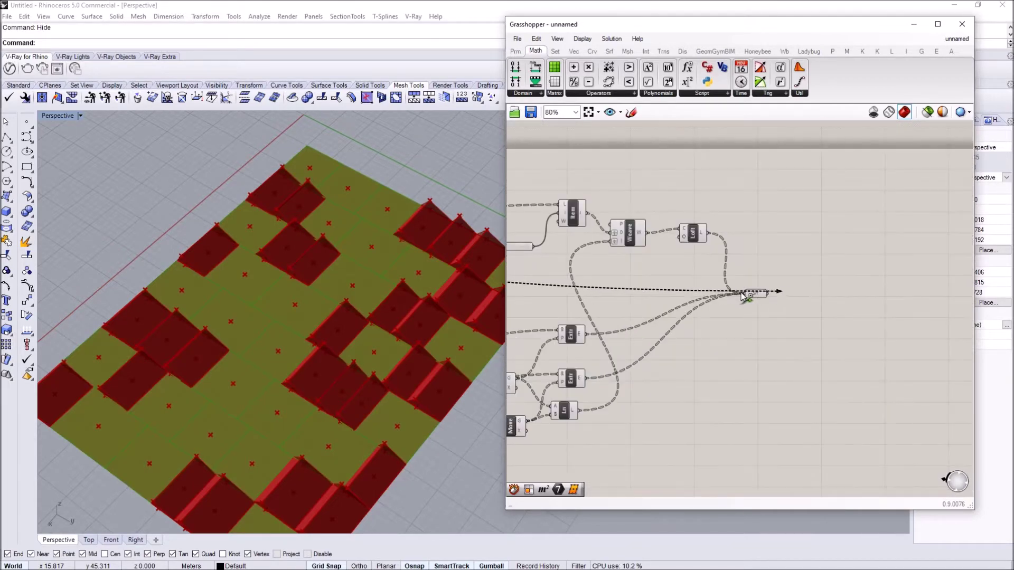
pyautogui.click(754, 294)
pyautogui.moveTo(755, 298); pyautogui.dragTo(784, 273)
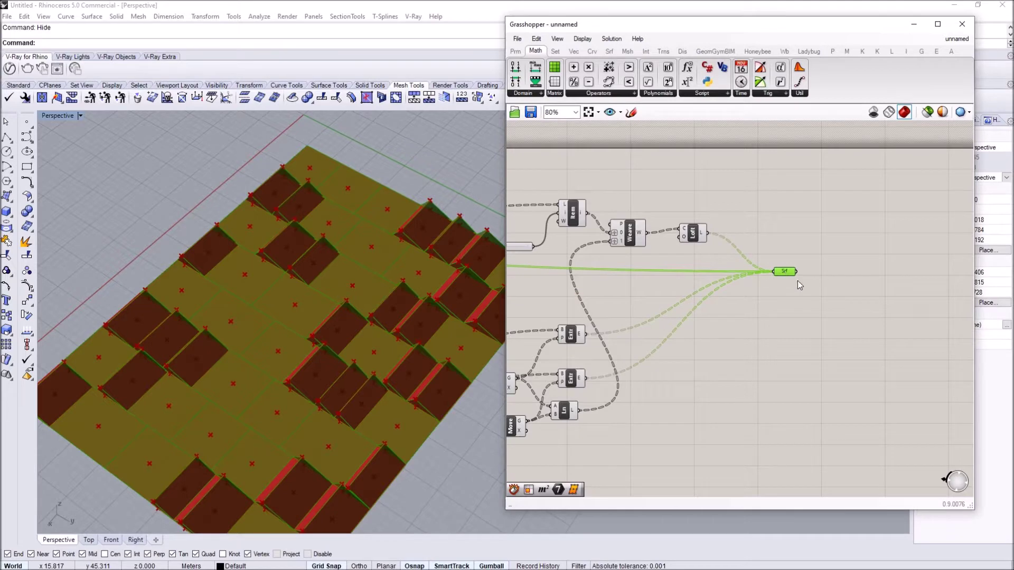
# Bake the surfaces collected in the final Surface parameter
pyautogui.rightClick(785, 271)
pyautogui.click(808, 319)
pyautogui.click(827, 424)
# Select all the baked surfaces, move them clear of the preview and stand them upright as a wall
pyautogui.moveTo(475, 317); pyautogui.dragTo(349, 331, button='right')
pyautogui.scroll(-10, 483, 351)
pyautogui.moveTo(485, 238); pyautogui.dragTo(271, 449)
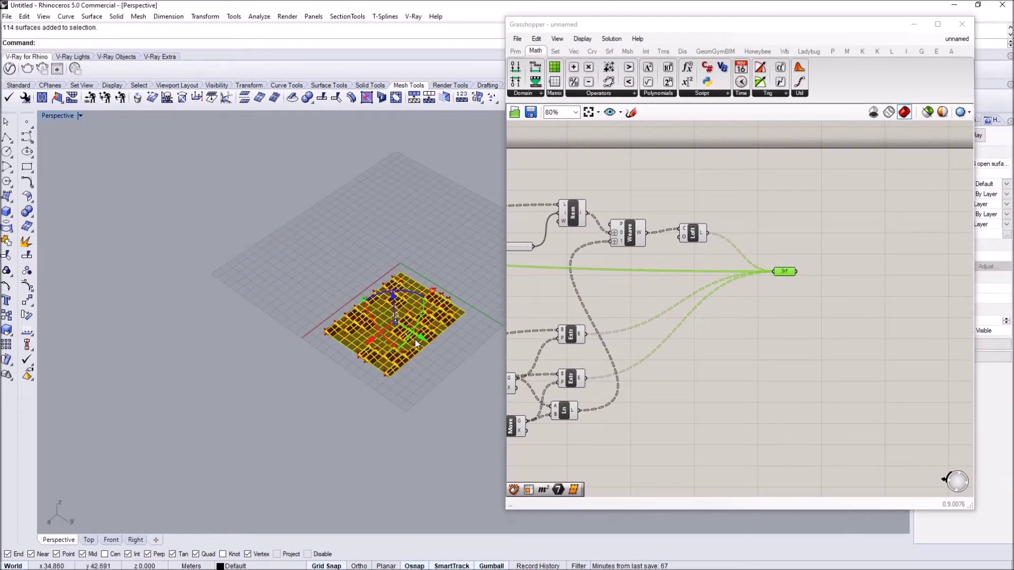
pyautogui.moveTo(421, 337); pyautogui.dragTo(312, 211)
pyautogui.scroll(4, 254, 228)
pyautogui.click(120, 179)
pyautogui.moveTo(253, 303); pyautogui.dragTo(419, 220, button='right')
pyautogui.scroll(5, 335, 267)
# Display the Perspective viewport in Rendered mode and inspect the baked upright facade
pyautogui.click(80, 116)
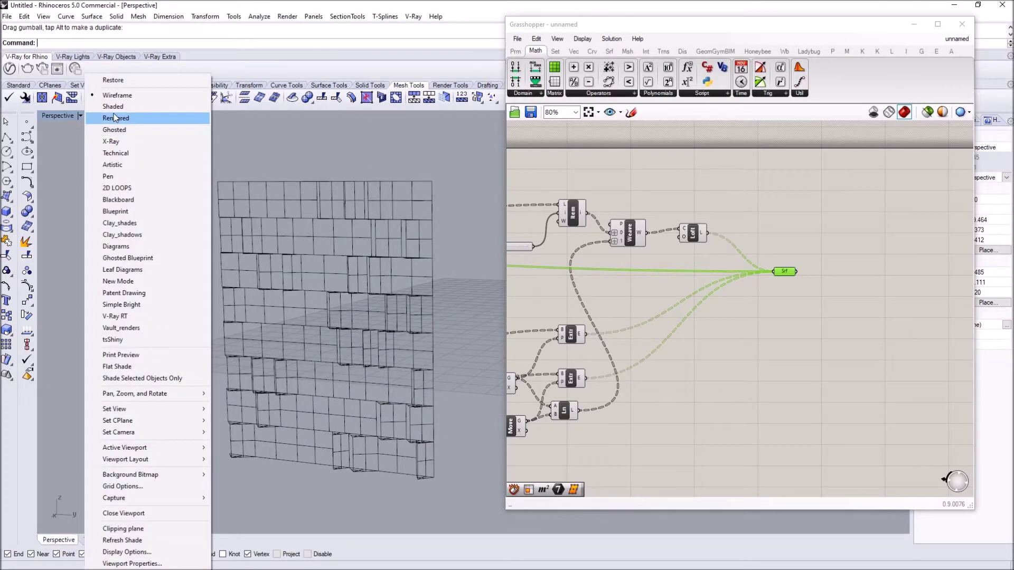
pyautogui.click(116, 117)
pyautogui.moveTo(314, 350)
pyautogui.mouseDown(button='right')
pyautogui.moveTo(402, 343)
pyautogui.moveTo(270, 317)
pyautogui.moveTo(394, 312)
pyautogui.moveTo(296, 338)
pyautogui.mouseUp(button='right')
pyautogui.click(306, 325)
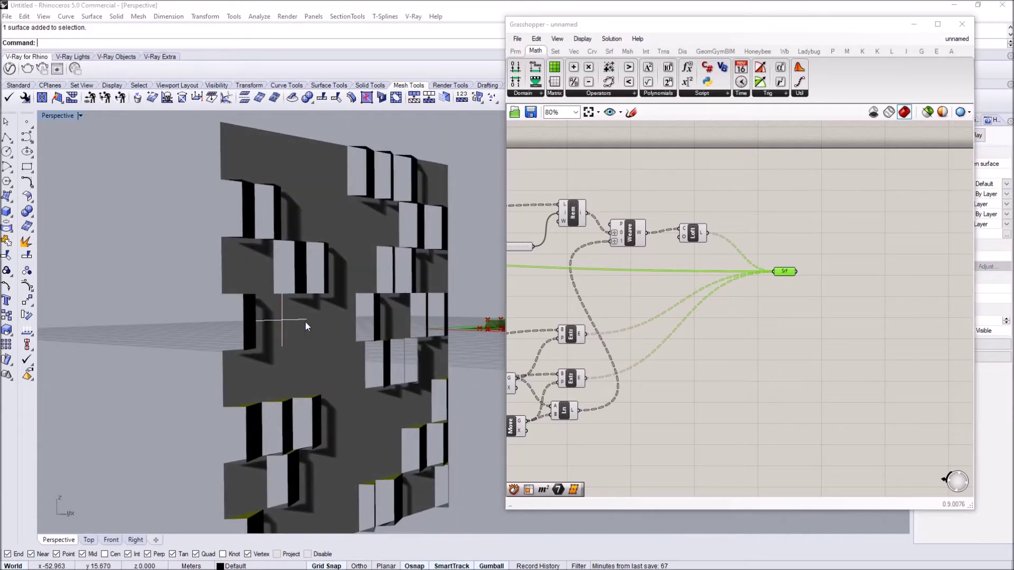
pyautogui.click(334, 349)
pyautogui.click(147, 349)
pyautogui.moveTo(386, 320); pyautogui.dragTo(269, 338, button='right')
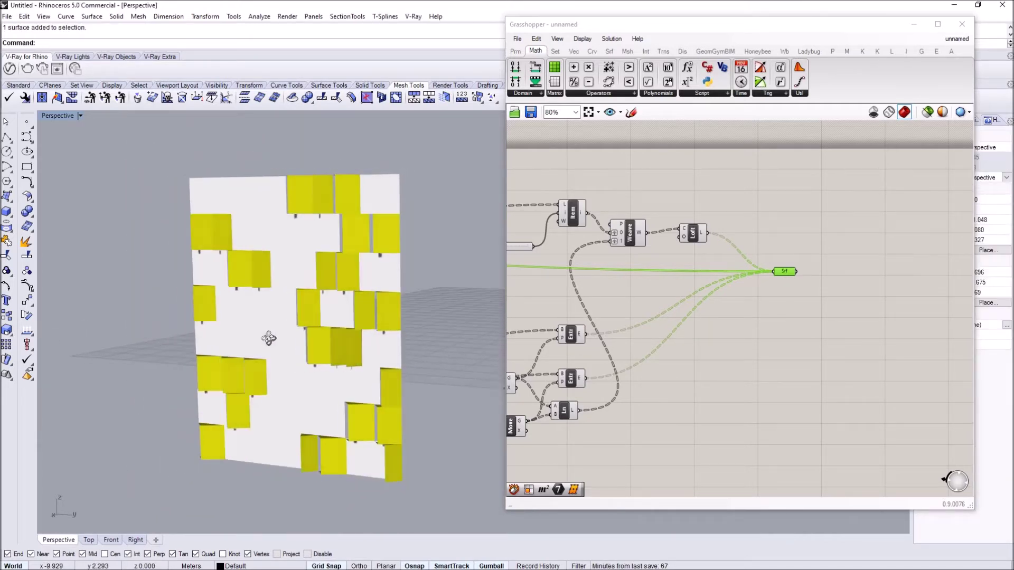
# Set the Domain end slider of the lower Domain component to 16
pyautogui.scroll(-6, 269, 338)
pyautogui.moveTo(383, 331); pyautogui.dragTo(303, 375, button='right')
pyautogui.click(687, 261)
pyautogui.scroll(-4, 687, 261)
pyautogui.moveTo(549, 290); pyautogui.dragTo(803, 288, button='right')
pyautogui.moveTo(359, 338); pyautogui.dragTo(397, 330, button='right')
pyautogui.scroll(8, 370, 378)
pyautogui.moveTo(566, 325); pyautogui.dragTo(641, 315, button='right')
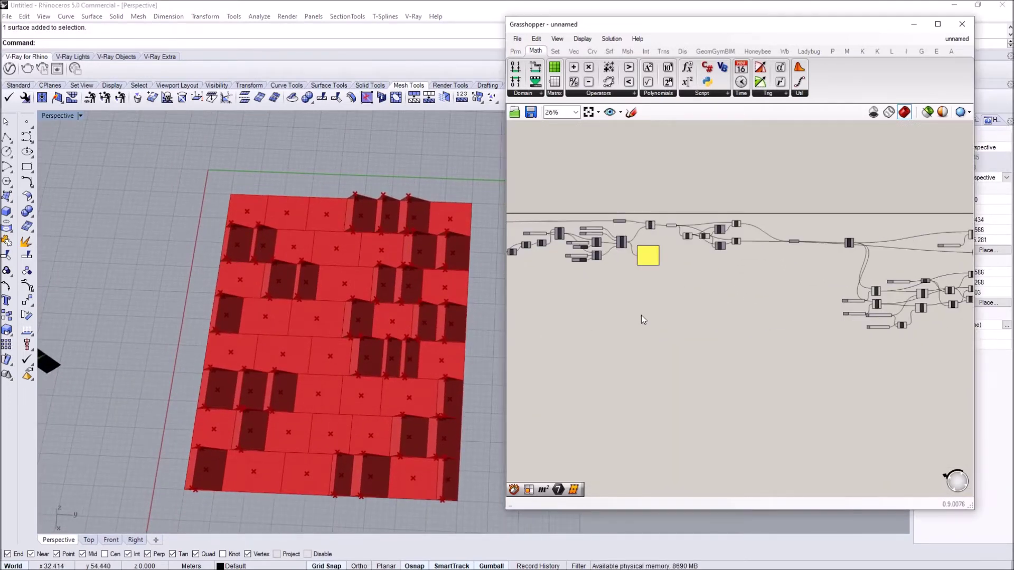
pyautogui.scroll(-2, 594, 248)
pyautogui.scroll(8, 599, 301)
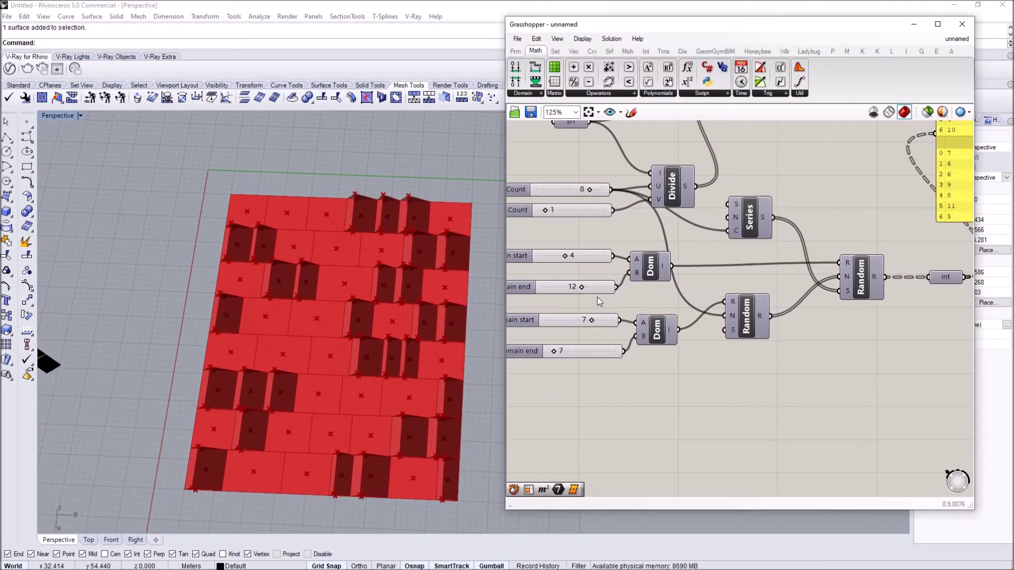
pyautogui.scroll(3, 599, 301)
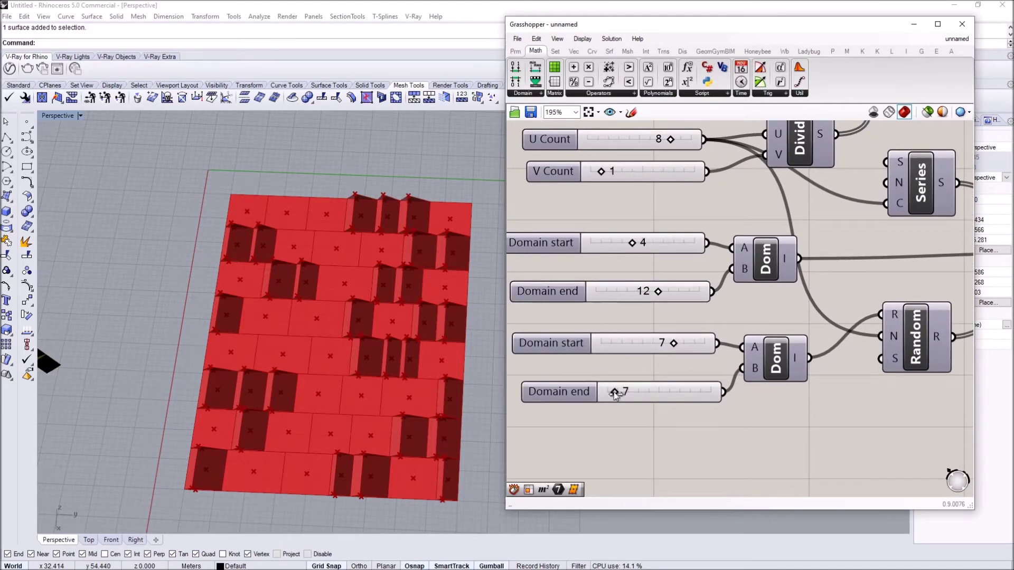
pyautogui.moveTo(615, 395)
pyautogui.mouseDown()
pyautogui.moveTo(649, 393)
pyautogui.moveTo(624, 396)
pyautogui.mouseUp()
# Set the upper Domain component's range to 3 through 11 and the U Count slider to 9
pyautogui.moveTo(626, 292); pyautogui.dragTo(623, 318, button='right')
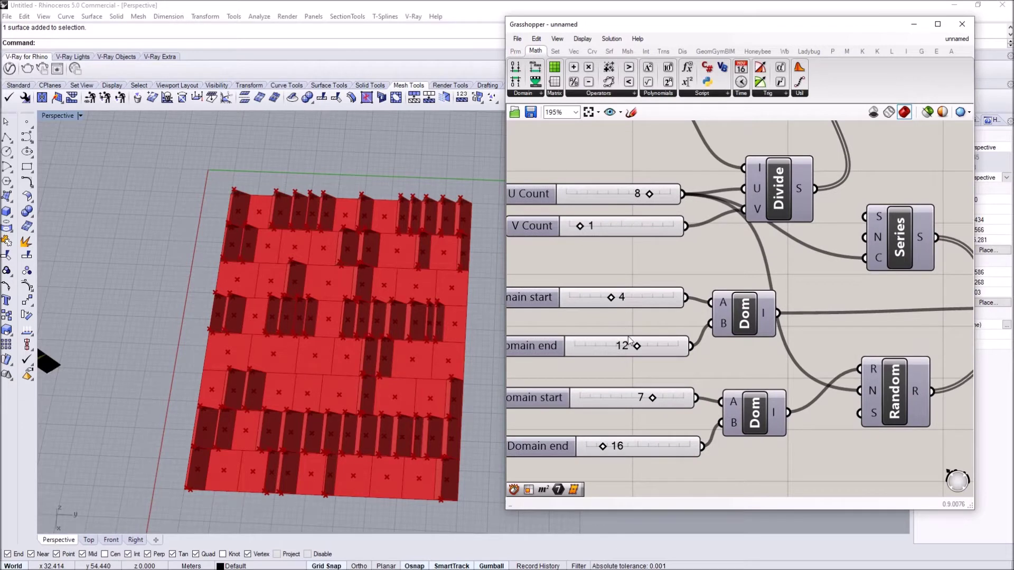
pyautogui.moveTo(625, 351)
pyautogui.mouseDown()
pyautogui.moveTo(594, 346)
pyautogui.moveTo(632, 346)
pyautogui.mouseUp()
pyautogui.moveTo(614, 303)
pyautogui.mouseDown()
pyautogui.moveTo(636, 303)
pyautogui.moveTo(589, 302)
pyautogui.moveTo(606, 304)
pyautogui.mouseUp()
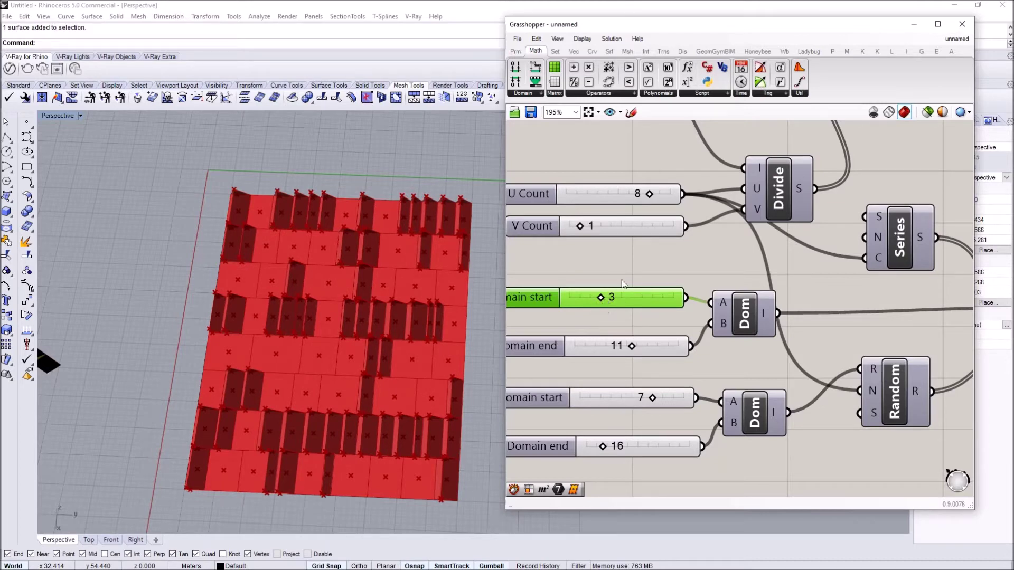
pyautogui.moveTo(646, 195)
pyautogui.mouseDown()
pyautogui.moveTo(634, 195)
pyautogui.moveTo(664, 193)
pyautogui.mouseUp()
# Set the upper Domain's end to 9 and the lower Domain's range to 8 through 11
pyautogui.moveTo(368, 409); pyautogui.dragTo(402, 355, button='right')
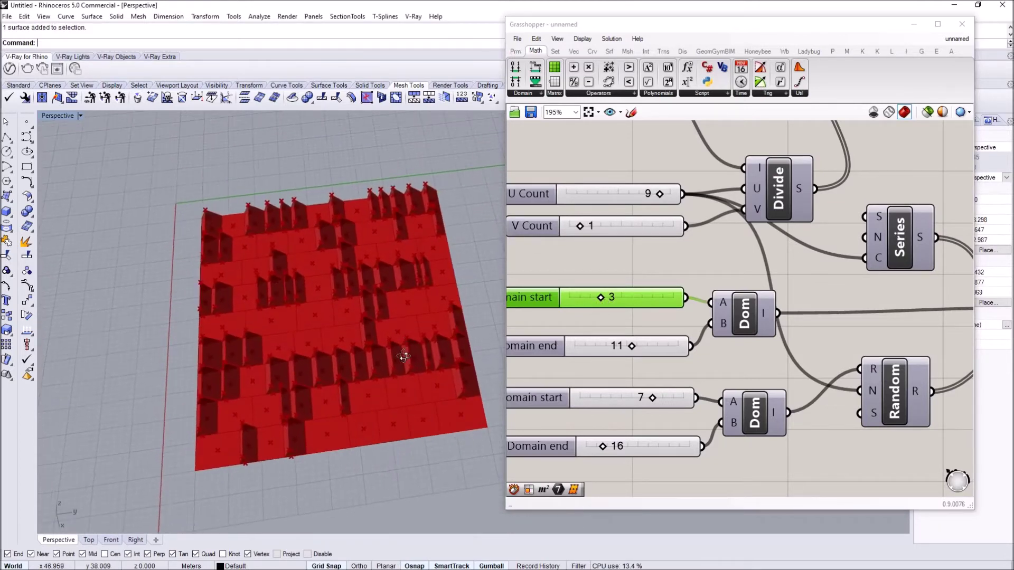
pyautogui.scroll(3, 398, 328)
pyautogui.moveTo(713, 334); pyautogui.dragTo(695, 307, button='right')
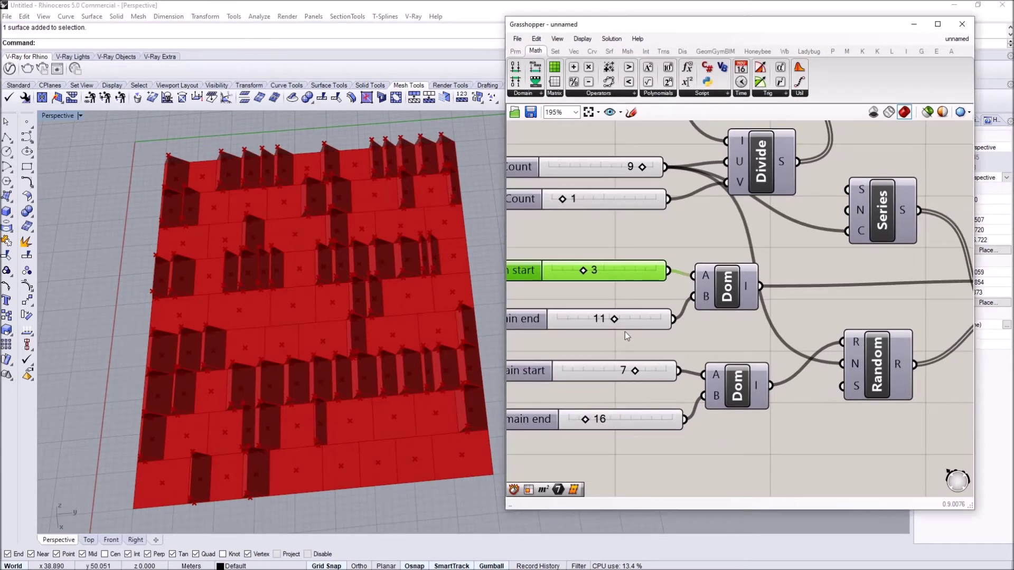
pyautogui.moveTo(616, 324); pyautogui.dragTo(608, 325)
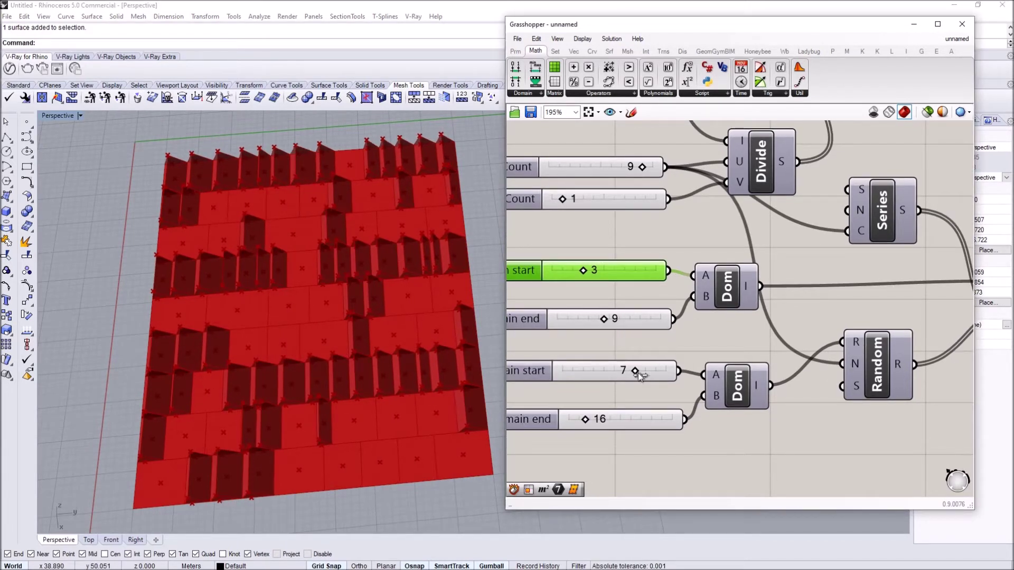
pyautogui.moveTo(634, 372); pyautogui.dragTo(645, 372)
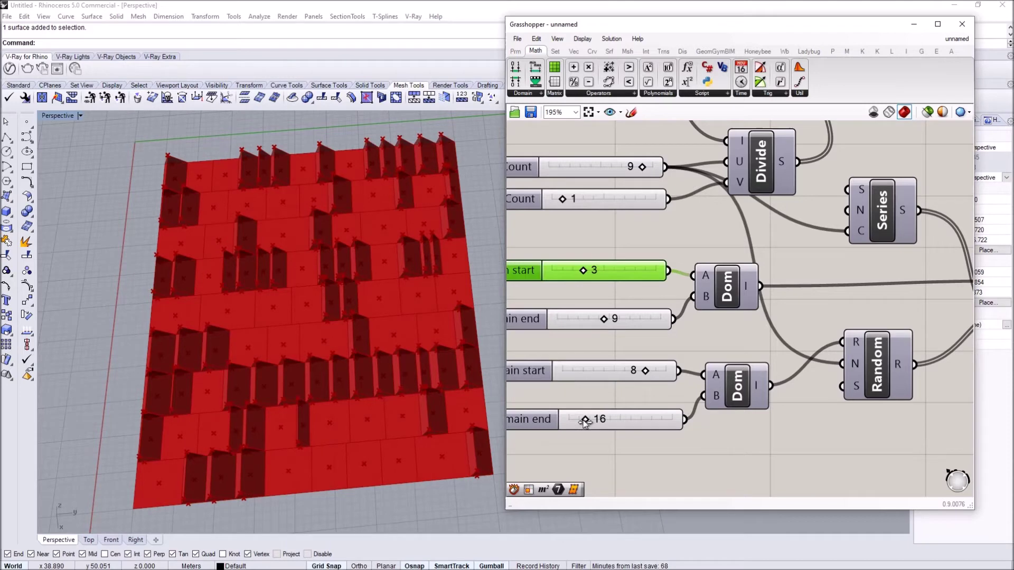
pyautogui.moveTo(584, 420); pyautogui.dragTo(580, 422)
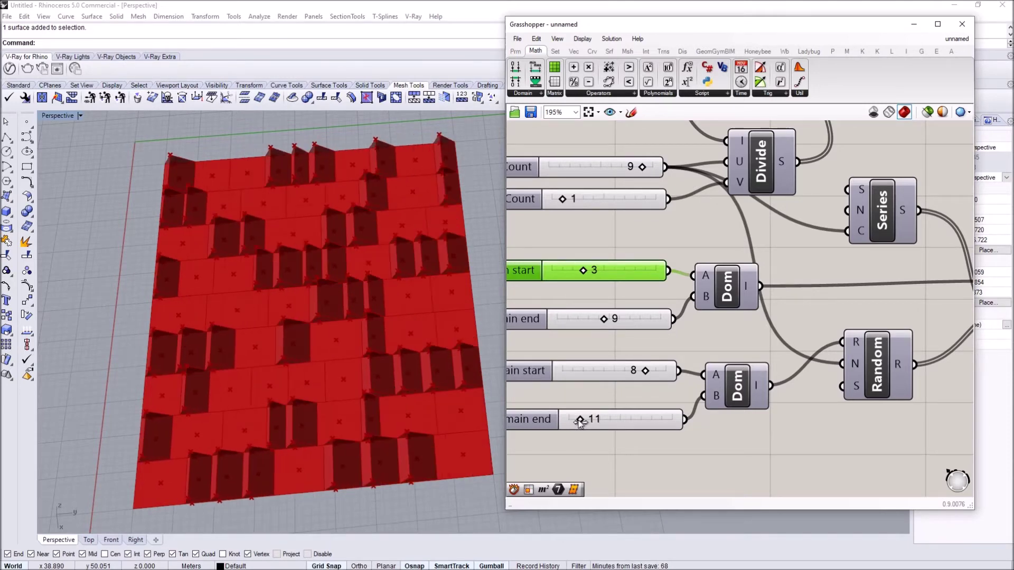
pyautogui.moveTo(400, 325)
pyautogui.keyDown('shift'); pyautogui.mouseDown(button='right')
pyautogui.moveTo(384, 346)
pyautogui.moveTo(384, 369)
pyautogui.moveTo(409, 312)
pyautogui.moveTo(410, 328)
pyautogui.mouseUp(button='right'); pyautogui.keyUp('shift')
# Spread the two Cull components apart, moving the Smaller Than one up and the Larger Than one down
pyautogui.click(594, 240)
pyautogui.scroll(-5, 593, 240)
pyautogui.moveTo(346, 318); pyautogui.dragTo(327, 317, button='right')
pyautogui.moveTo(700, 274); pyautogui.dragTo(621, 272, button='right')
pyautogui.scroll(-4, 621, 271)
pyautogui.moveTo(914, 233); pyautogui.dragTo(689, 226, button='right')
pyautogui.scroll(5, 689, 226)
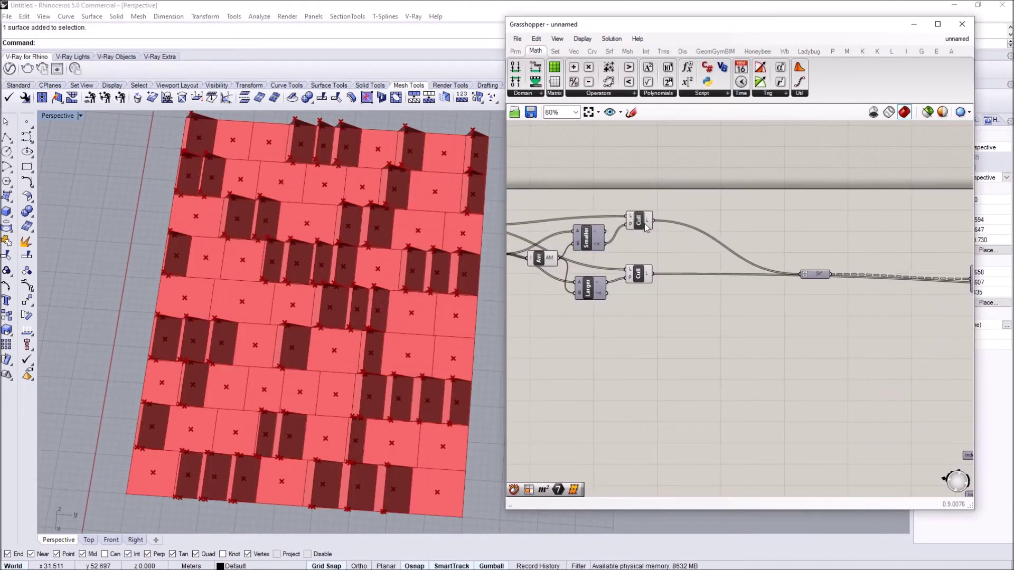
pyautogui.moveTo(645, 224); pyautogui.dragTo(645, 214)
pyautogui.moveTo(643, 274); pyautogui.dragTo(660, 302)
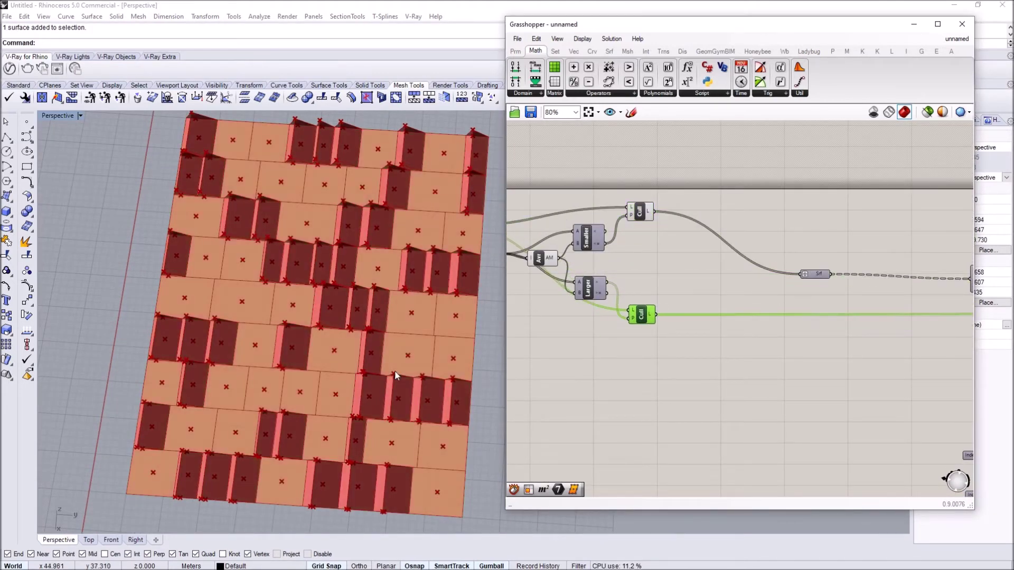
# Examine the raised panels of the facade preview up close
pyautogui.moveTo(395, 375); pyautogui.dragTo(401, 348, button='right')
pyautogui.click(512, 384)
pyautogui.moveTo(449, 372); pyautogui.dragTo(291, 390, button='right')
pyautogui.scroll(6, 361, 365)
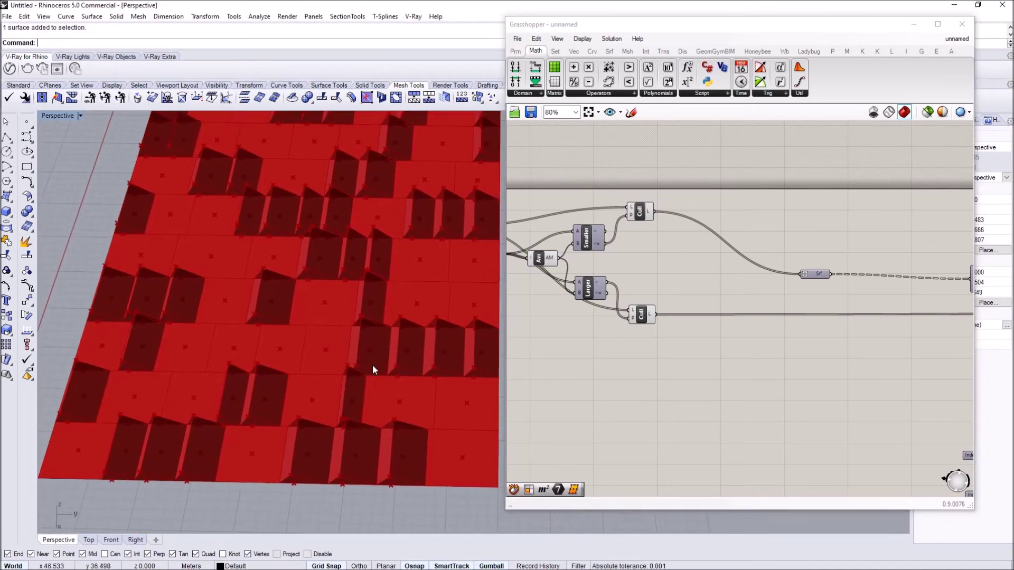
pyautogui.moveTo(347, 371); pyautogui.dragTo(378, 356, button='right')
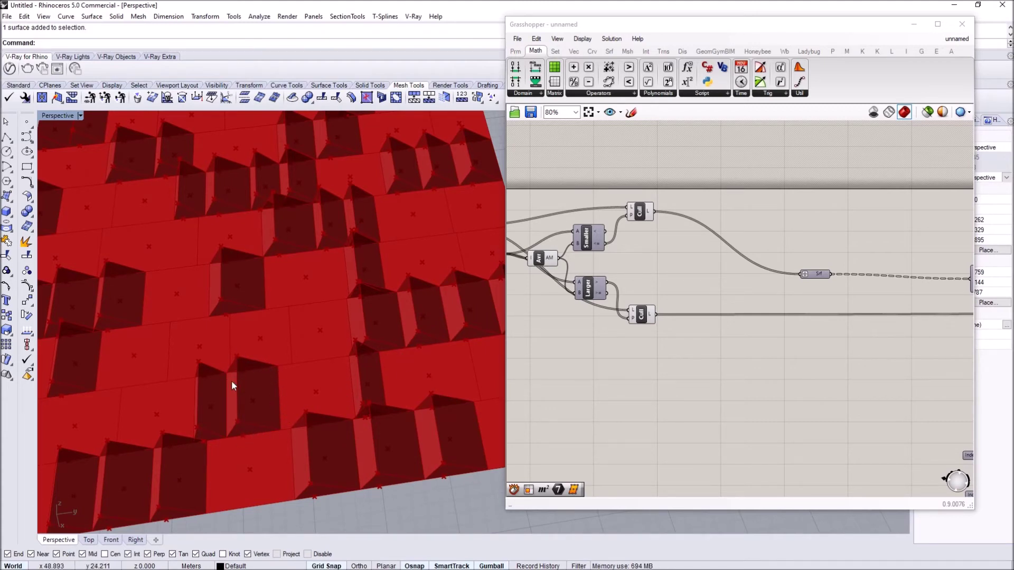
# Trace the definition from the DeBrep component to the final Surface parameter and check the whole facade preview
pyautogui.scroll(-4, 253, 362)
pyautogui.moveTo(752, 312); pyautogui.dragTo(591, 307, button='right')
pyautogui.scroll(-2, 597, 308)
pyautogui.moveTo(789, 295); pyautogui.dragTo(724, 252, button='right')
pyautogui.scroll(2, 724, 251)
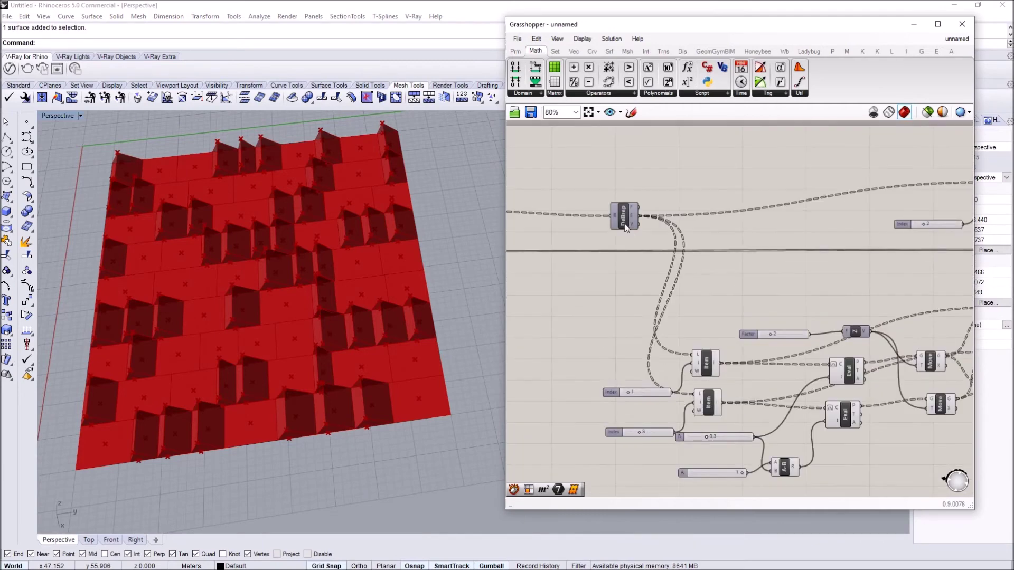
pyautogui.scroll(4, 633, 203)
pyautogui.scroll(-4, 645, 197)
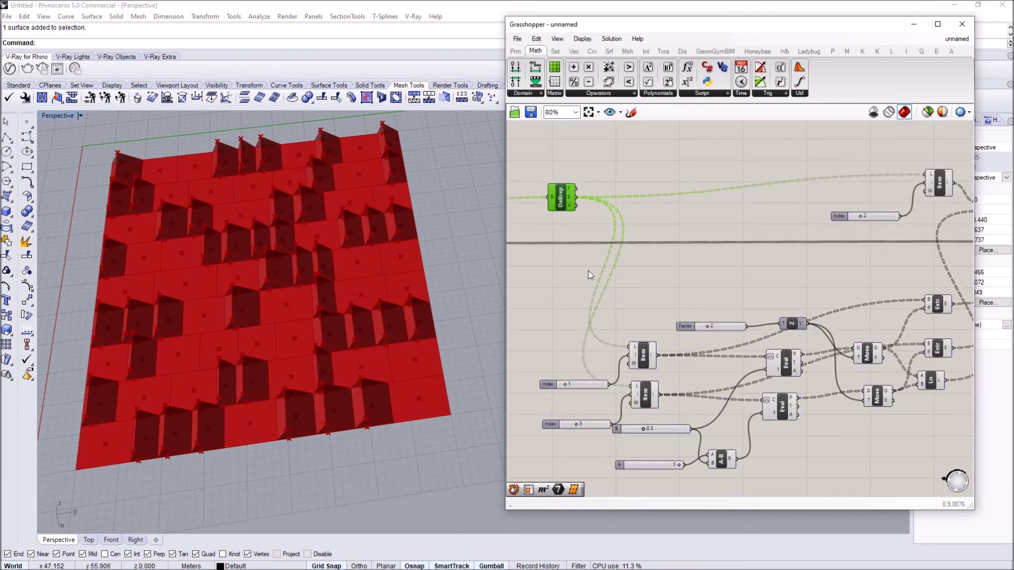
pyautogui.scroll(-1, 581, 211)
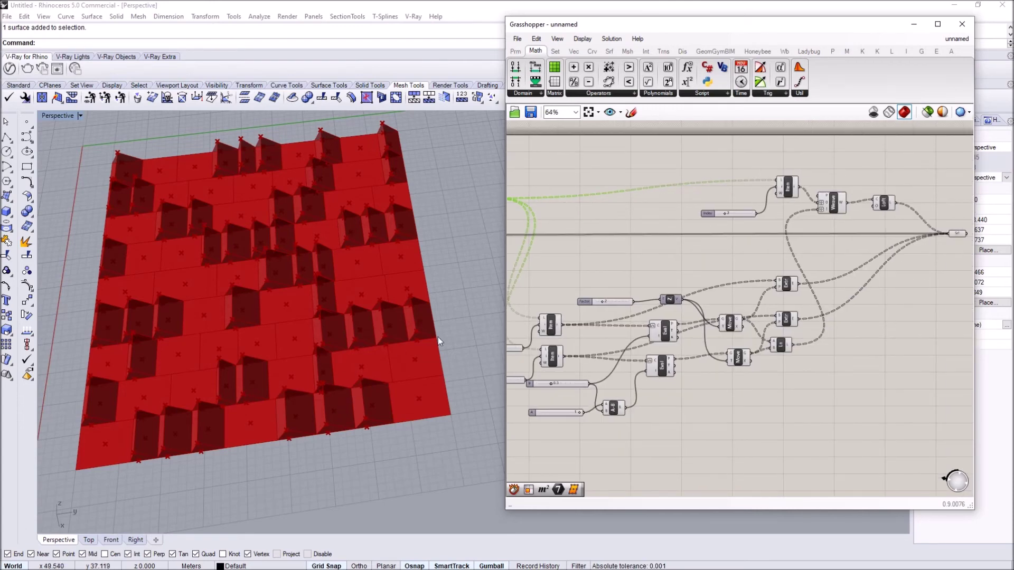
pyautogui.moveTo(908, 213); pyautogui.dragTo(748, 215, button='right')
pyautogui.scroll(1, 788, 232)
pyautogui.moveTo(375, 374); pyautogui.dragTo(395, 346, button='right')
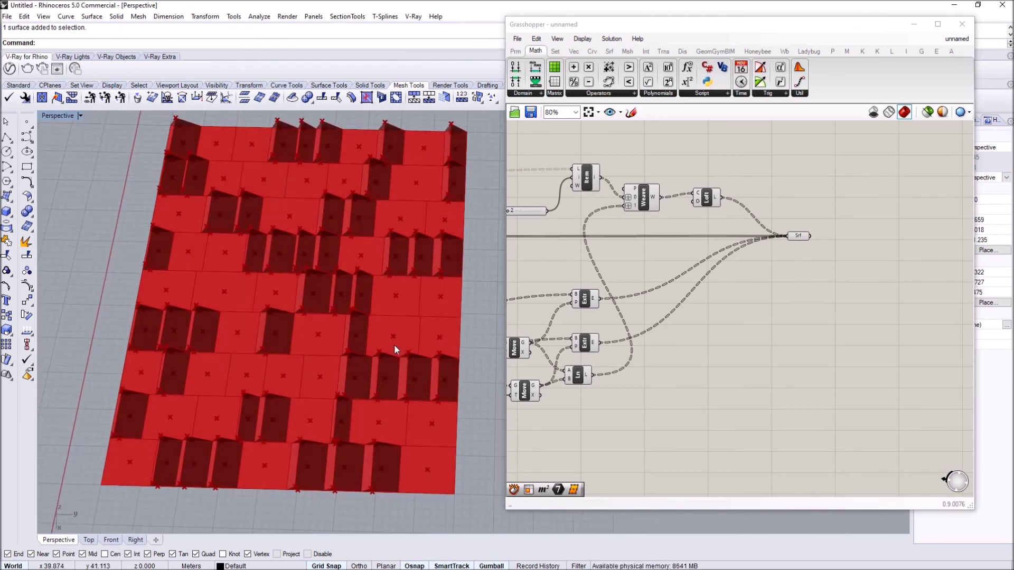
pyautogui.scroll(-7, 411, 338)
pyautogui.scroll(4, 410, 296)
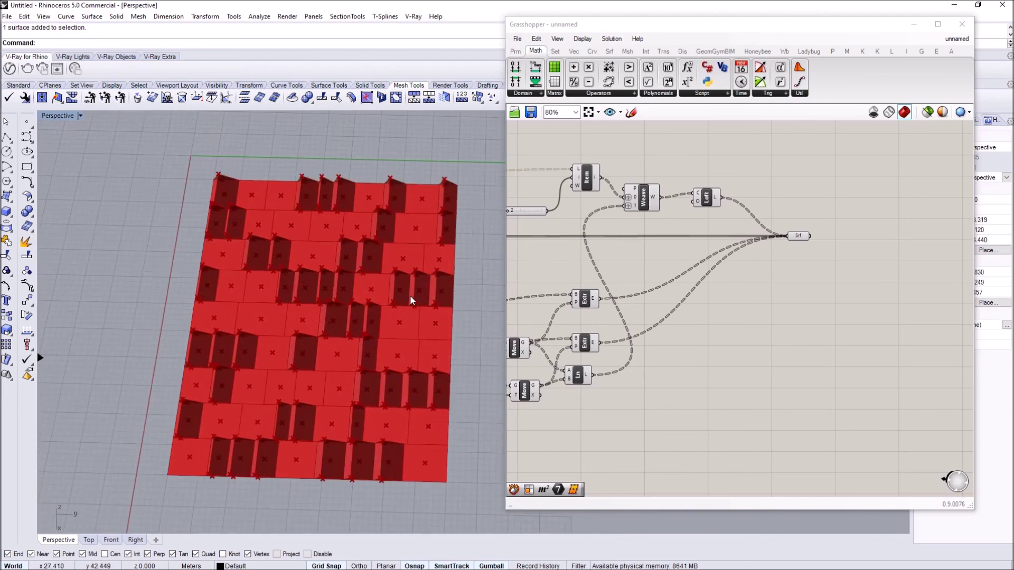
pyautogui.moveTo(406, 313); pyautogui.dragTo(412, 309, button='right')
pyautogui.moveTo(363, 350); pyautogui.dragTo(397, 359, button='right')
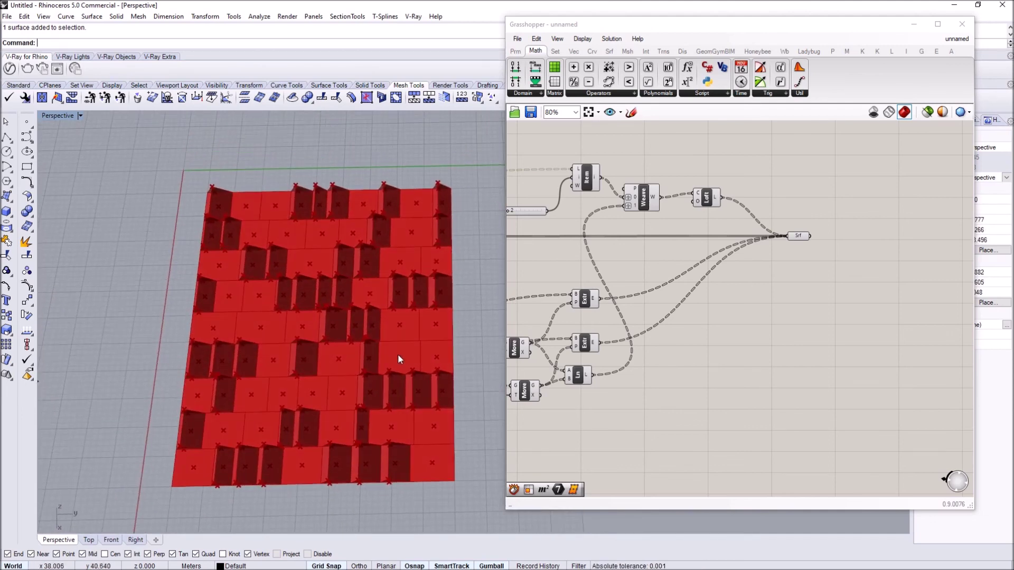